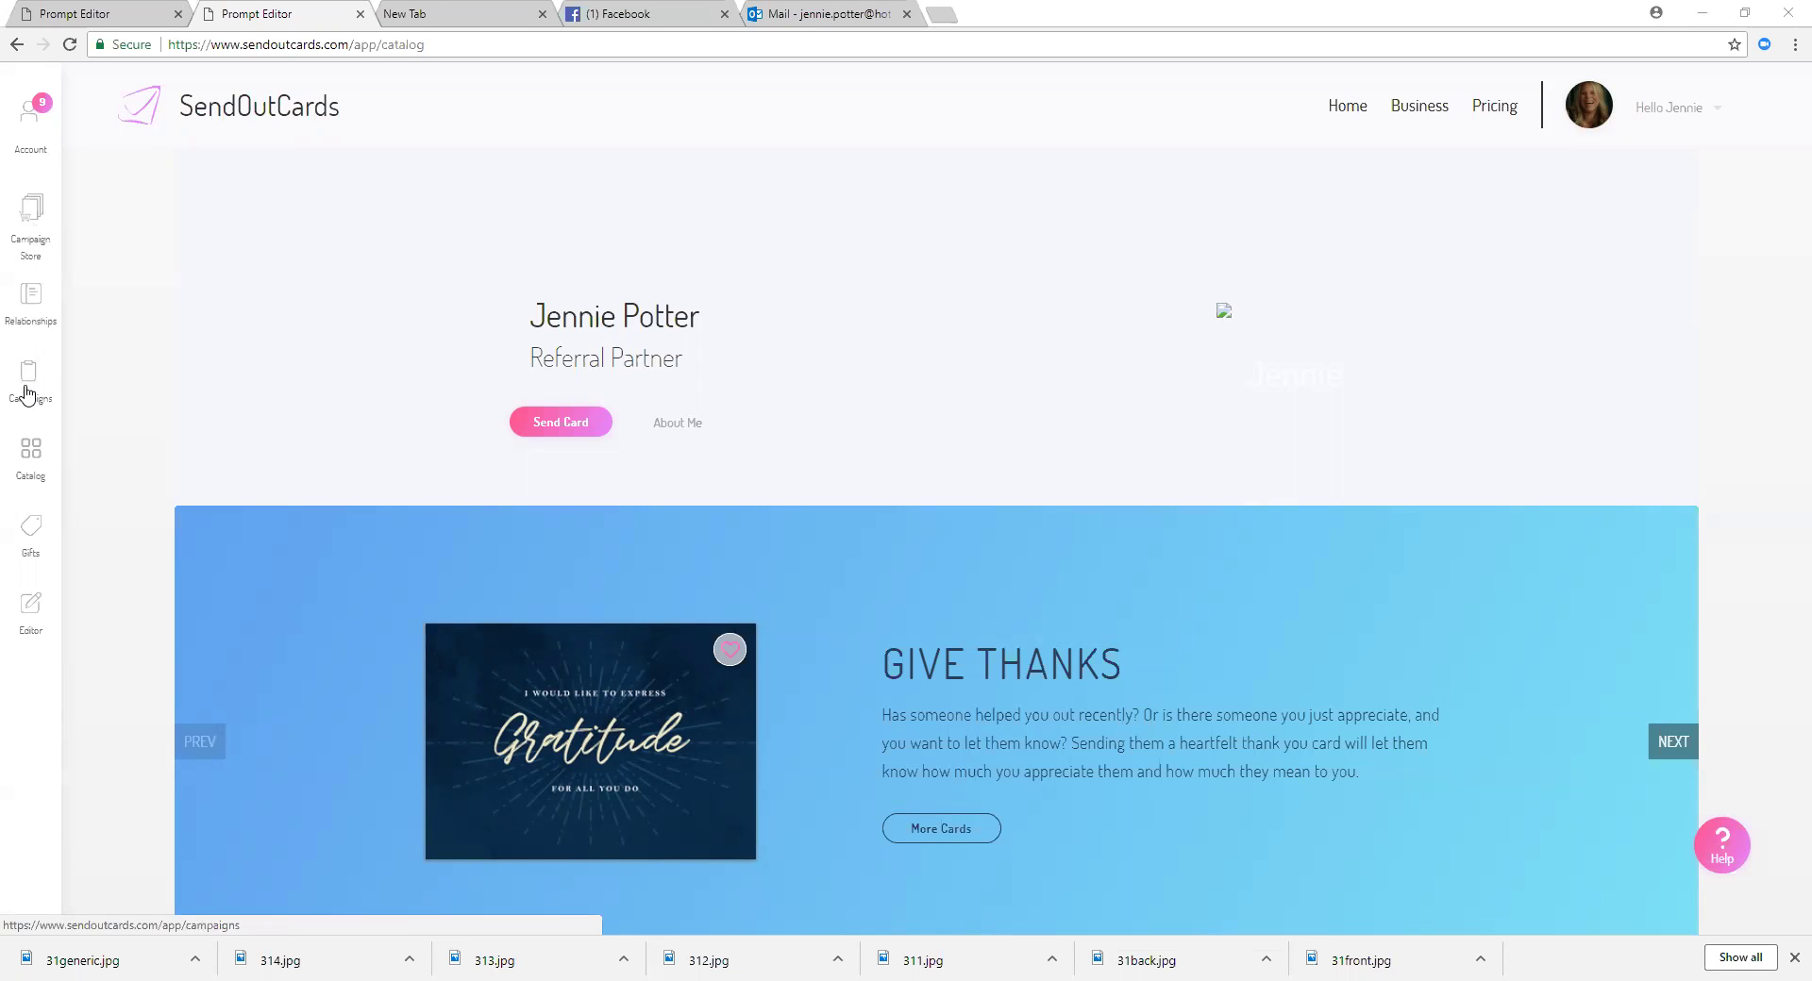
Step: Open My Campaigns and list your own campaigns
{"action": "left_click", "coordinate": [28, 384]}
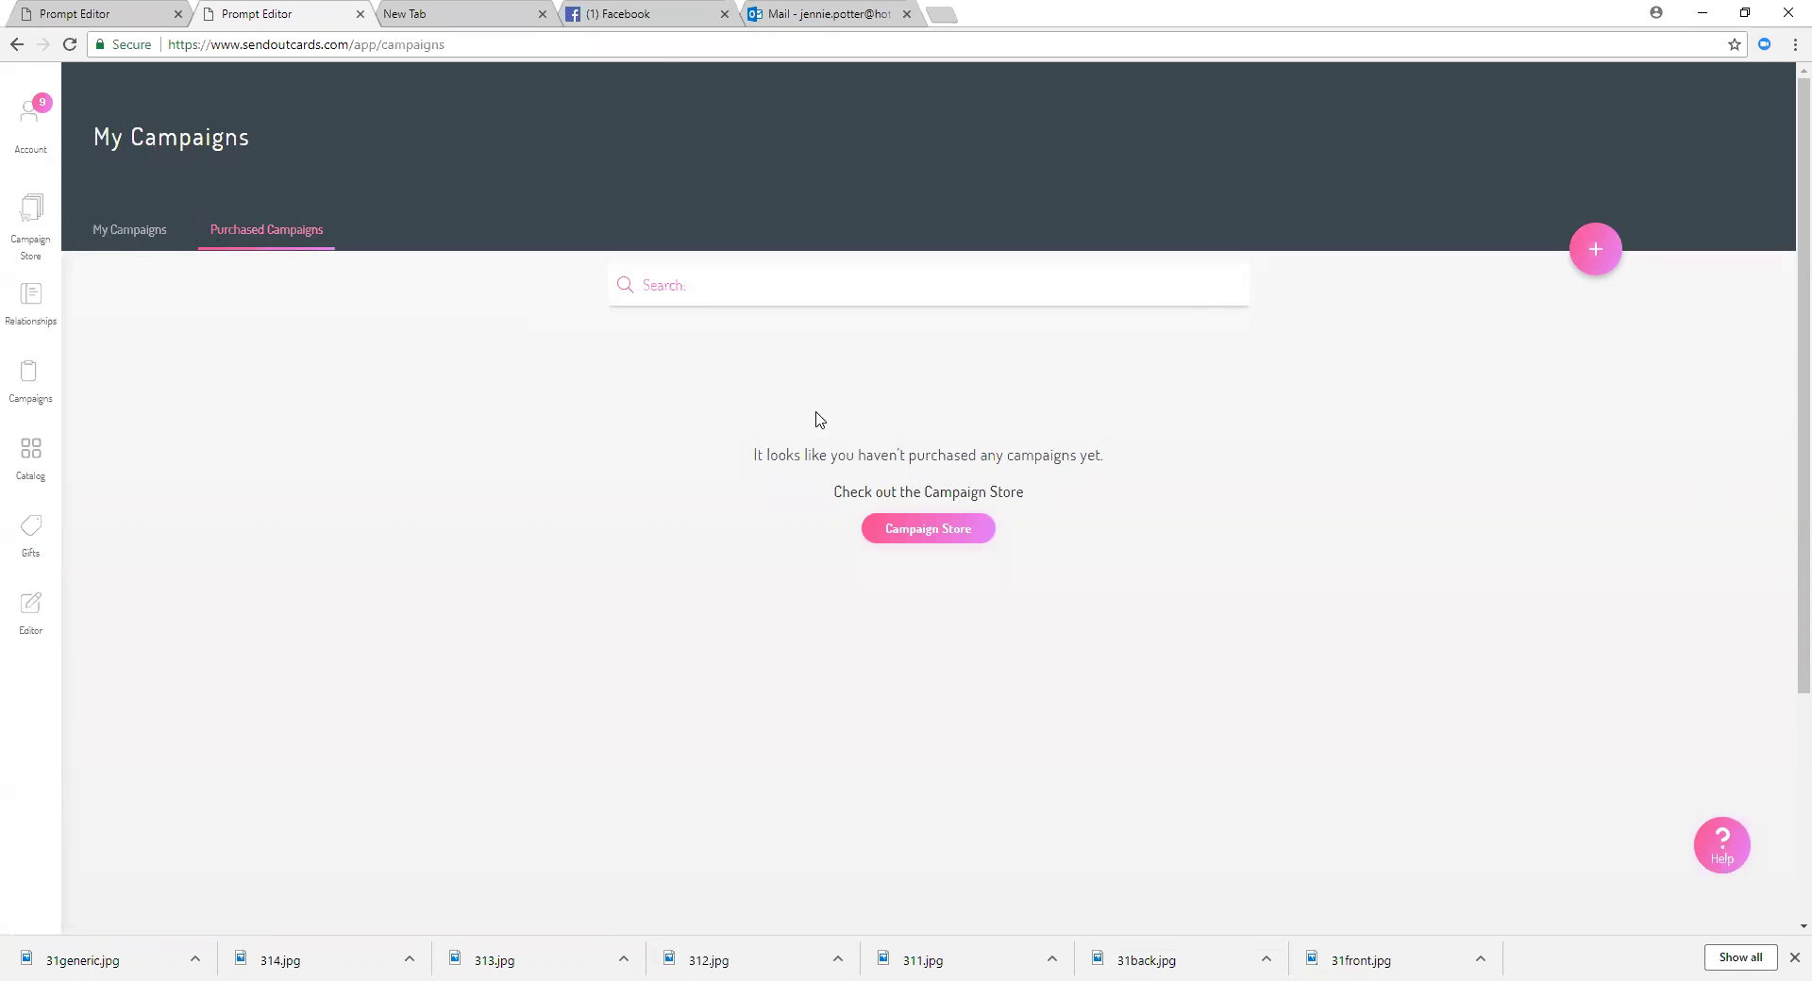
{"action": "left_click", "coordinate": [112, 234]}
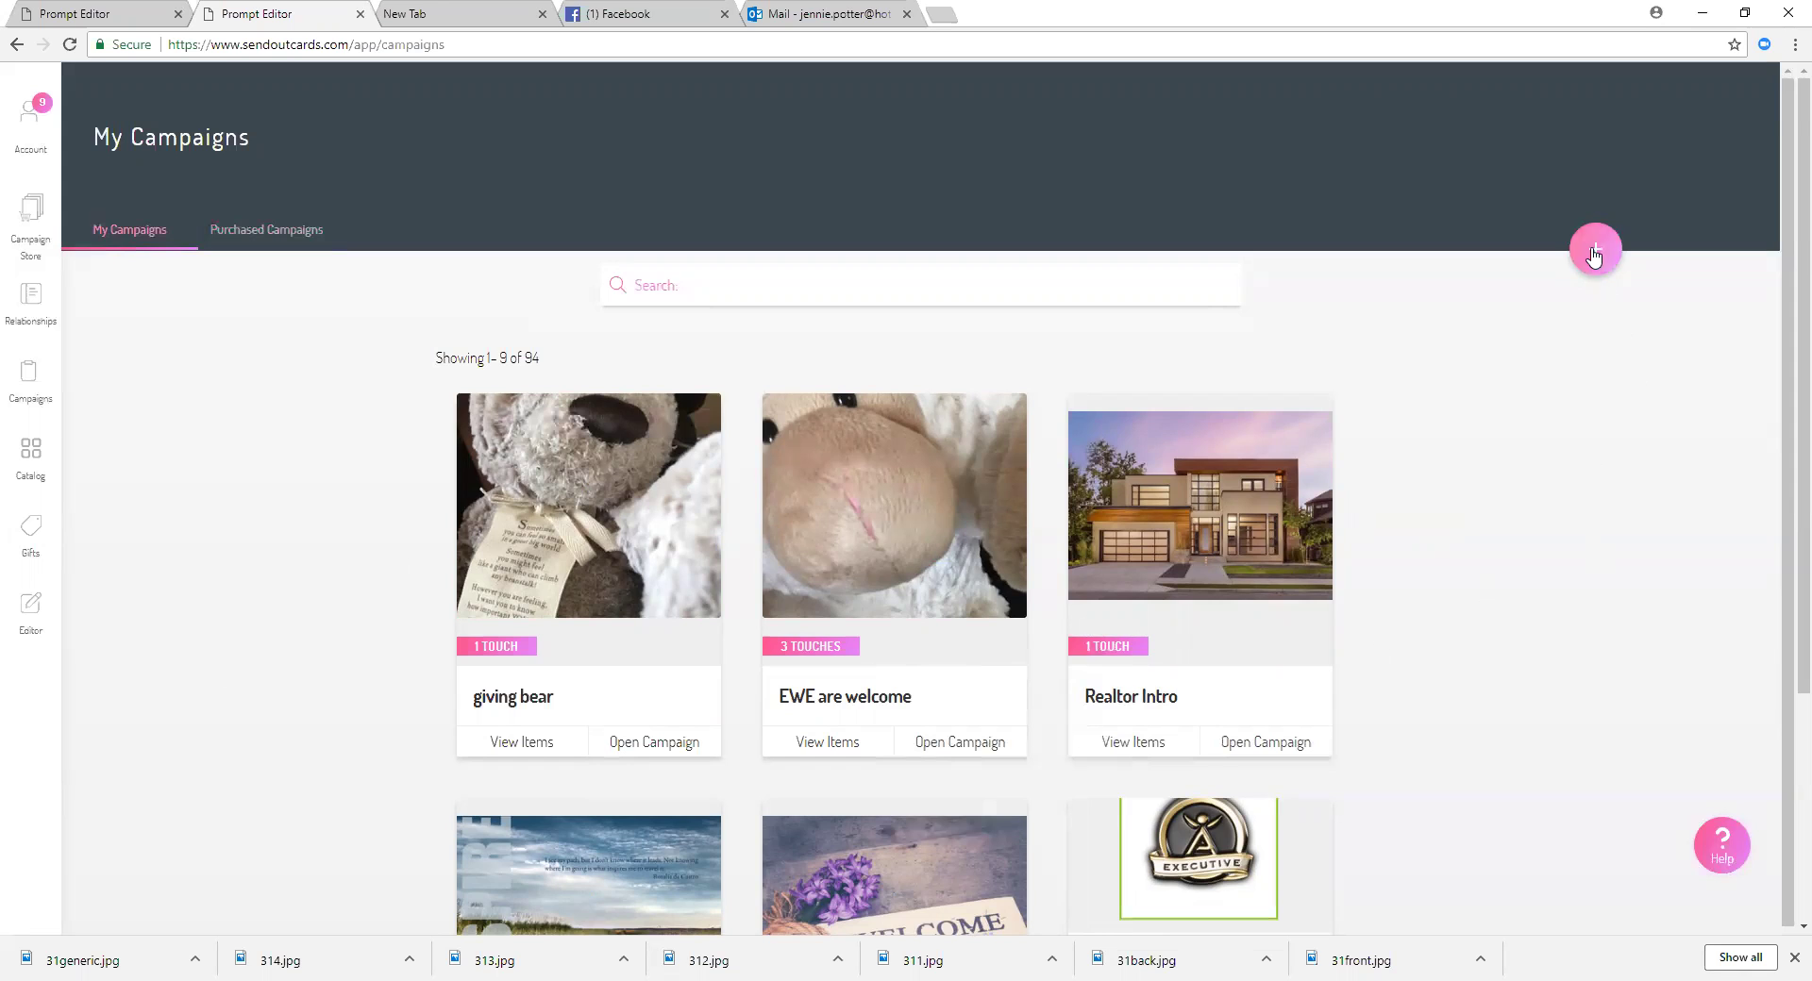
Step: Create a new campaign named '31 ways'
{"action": "left_click", "coordinate": [1594, 253]}
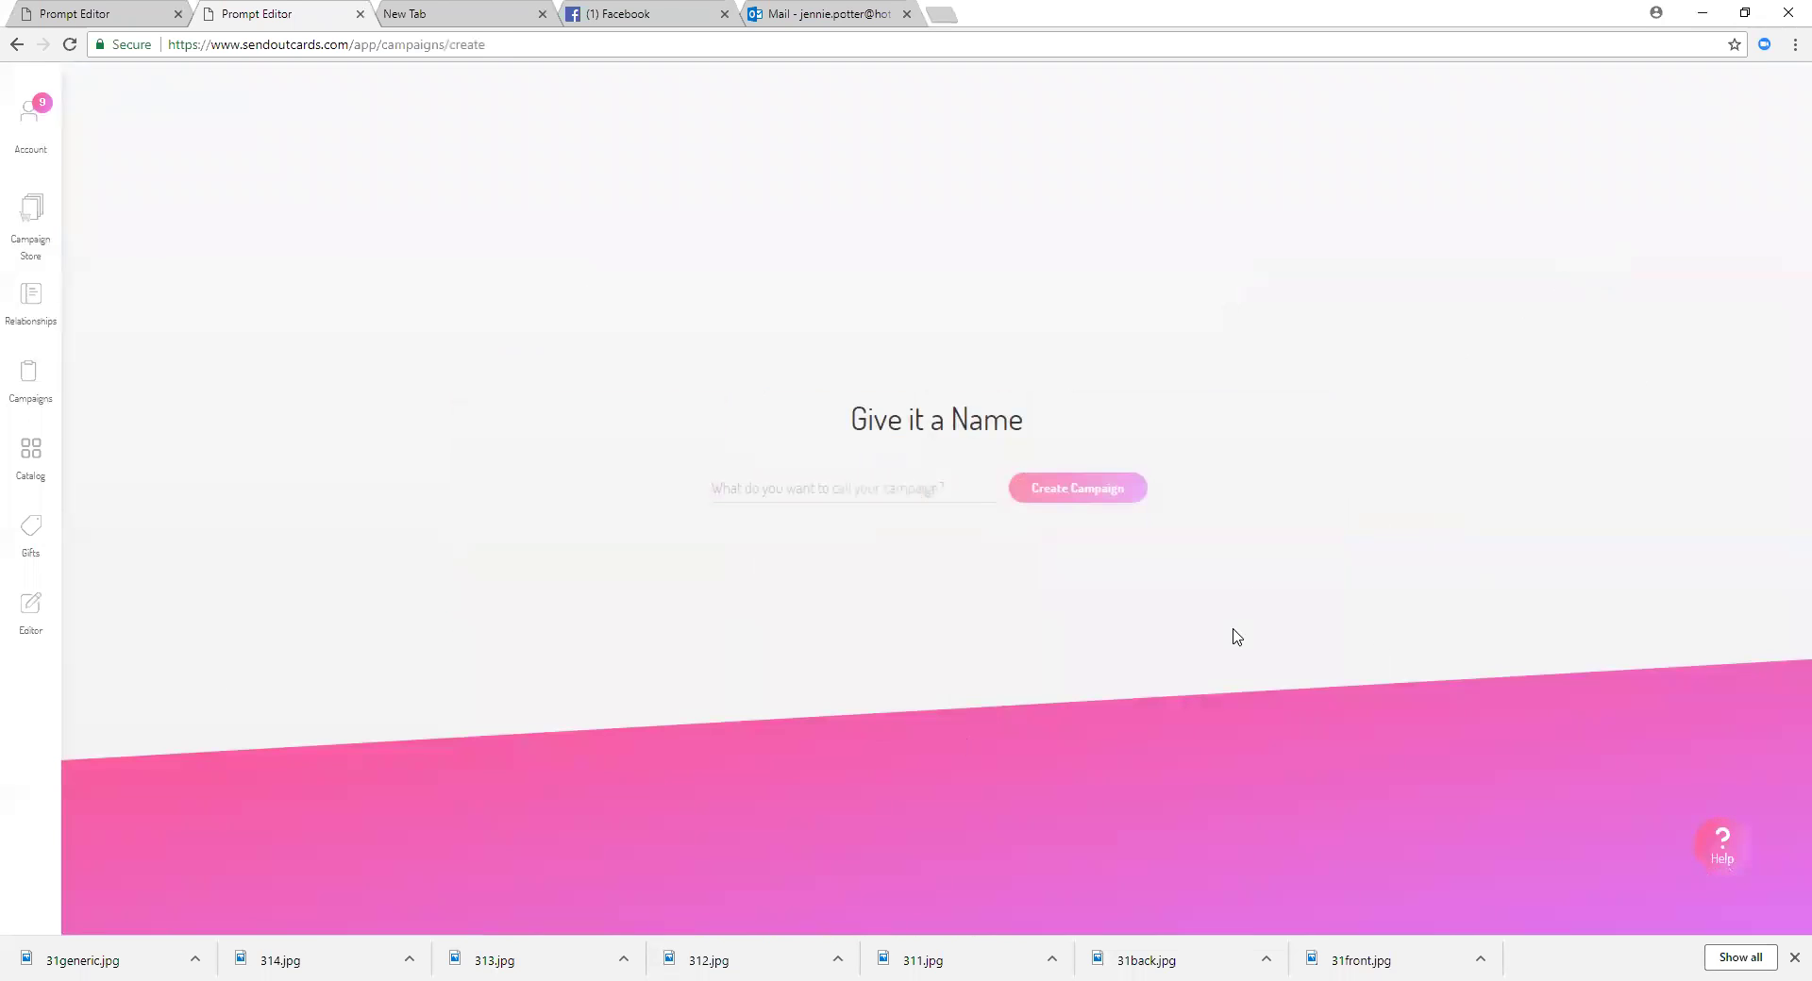
{"action": "left_click", "coordinate": [802, 491]}
{"action": "type", "text": "31"}
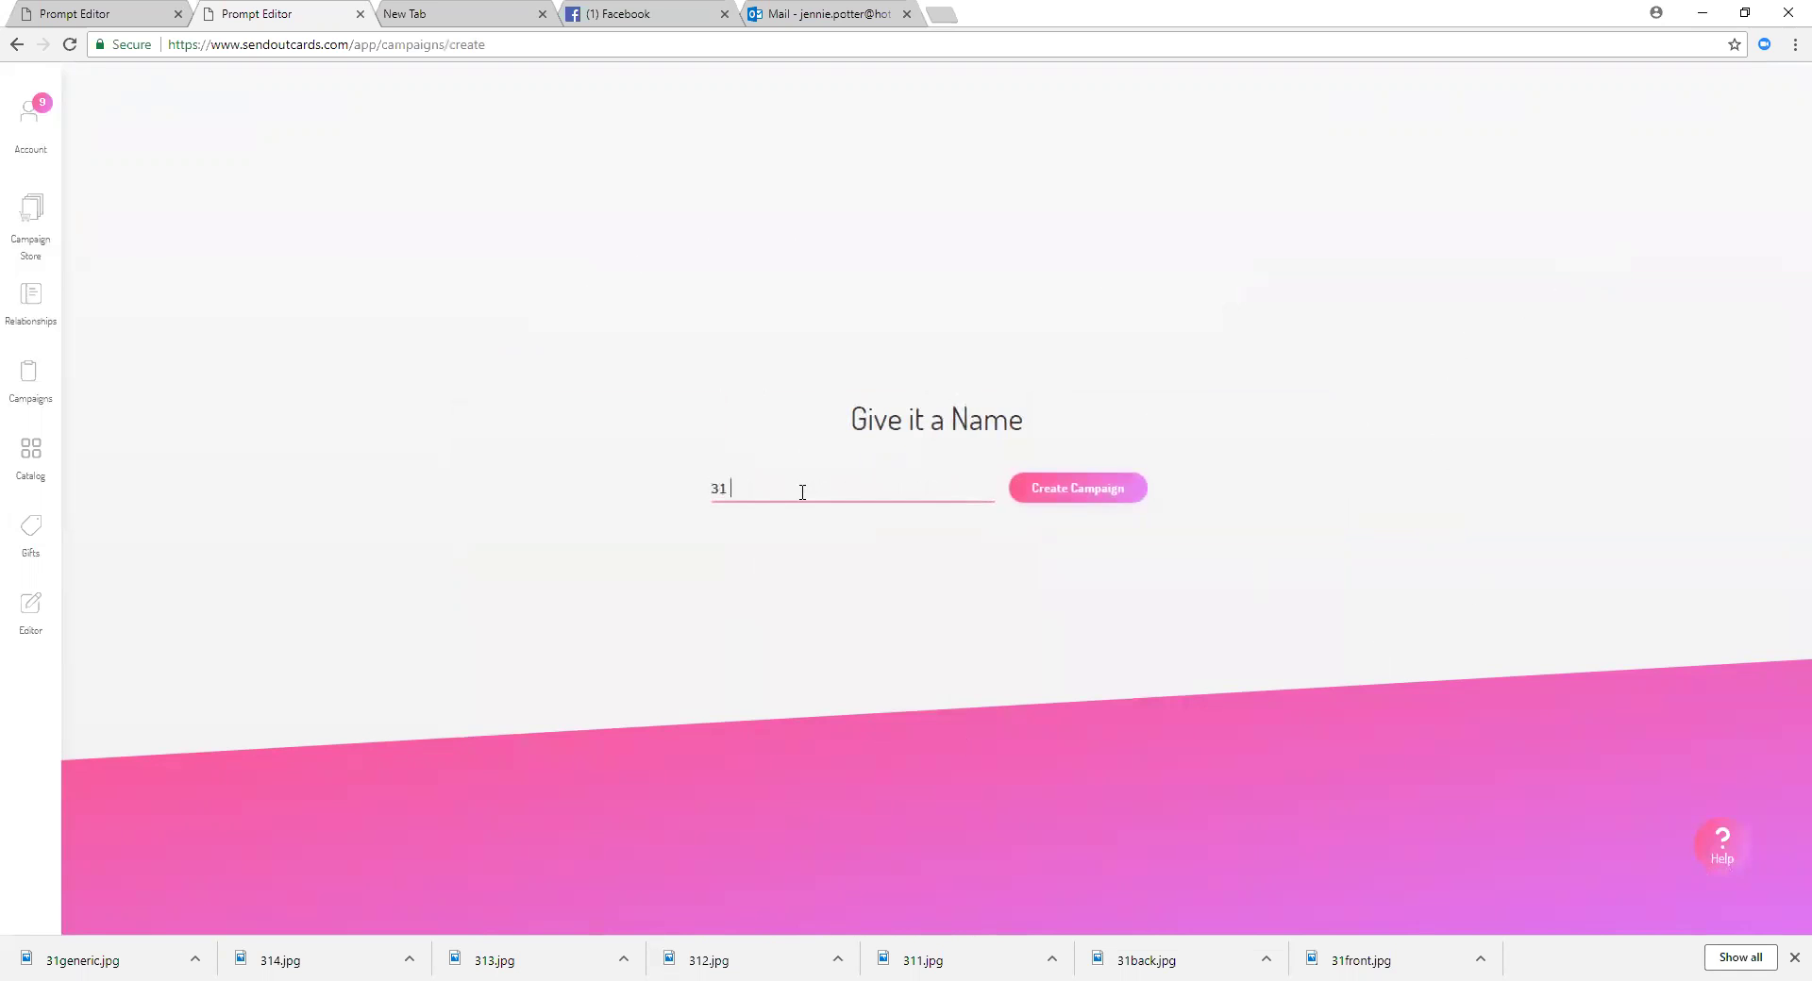
{"action": "type", "text": " ways"}
{"action": "left_click", "coordinate": [1093, 493]}
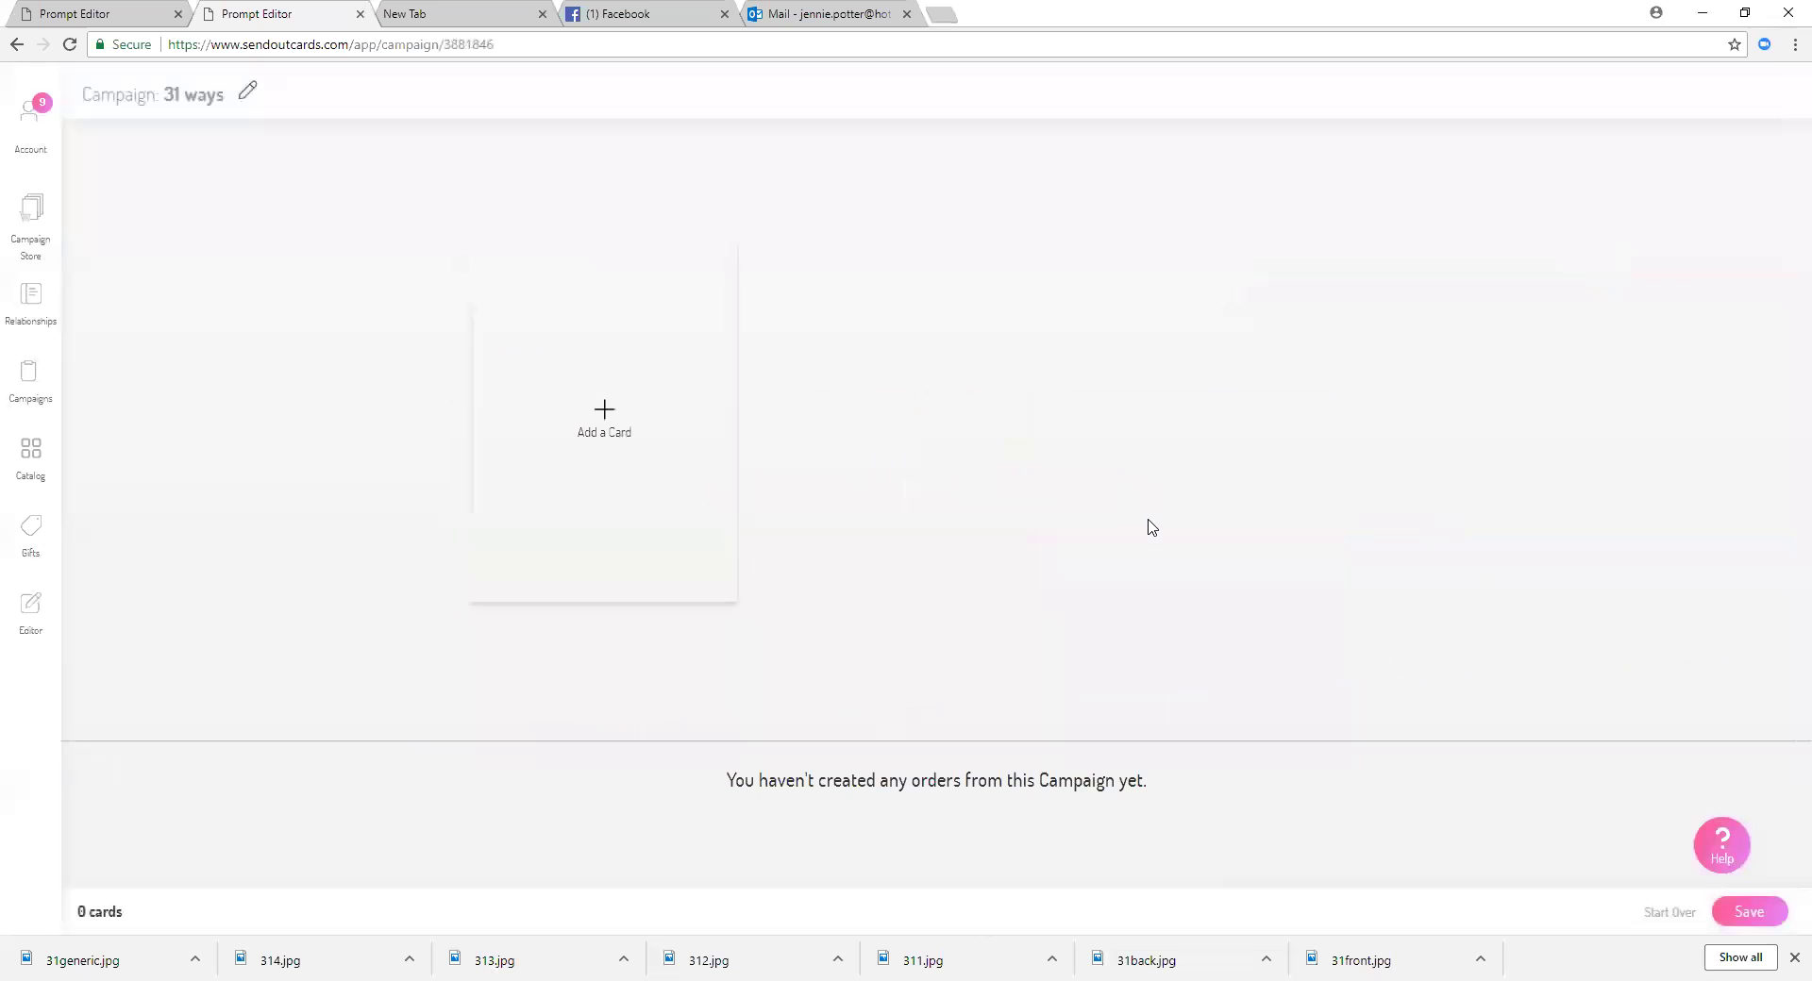
Step: Start a Build Your Own portrait card, customize it as a 3-Panel card, and open the editor
{"action": "left_click", "coordinate": [603, 415]}
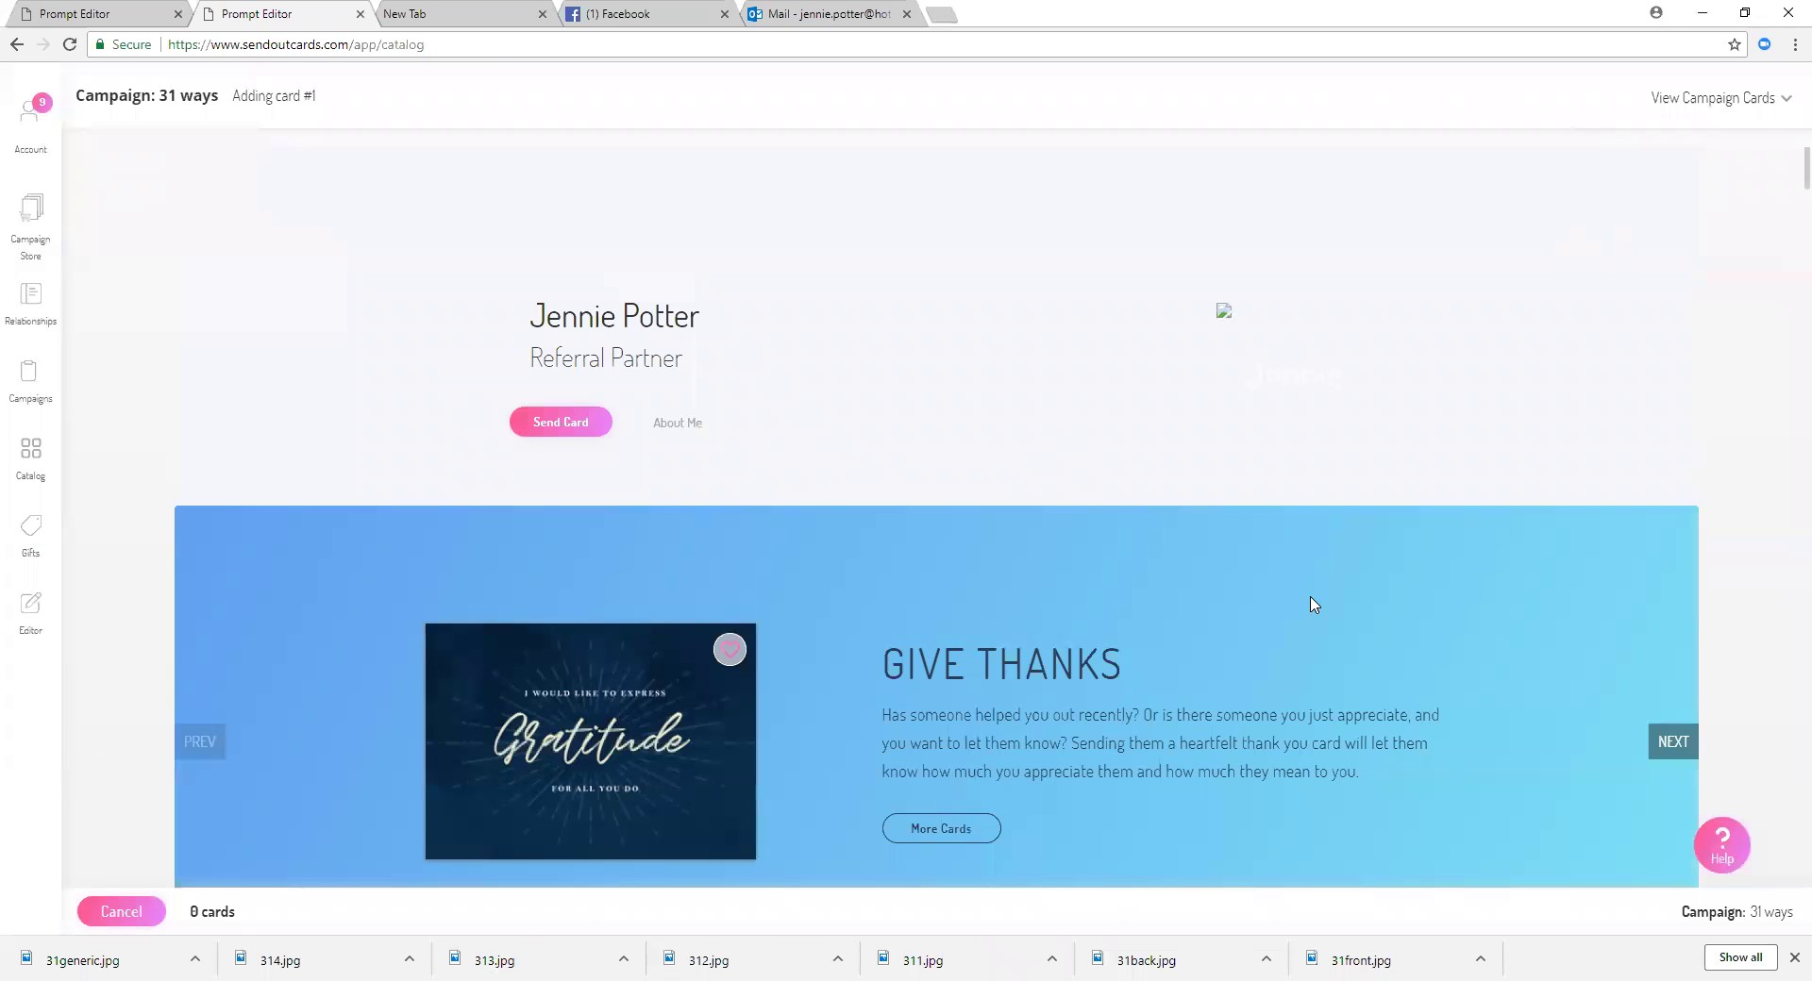
{"action": "scroll", "coordinate": [1314, 605], "scroll_direction": "down", "scroll_amount": 3}
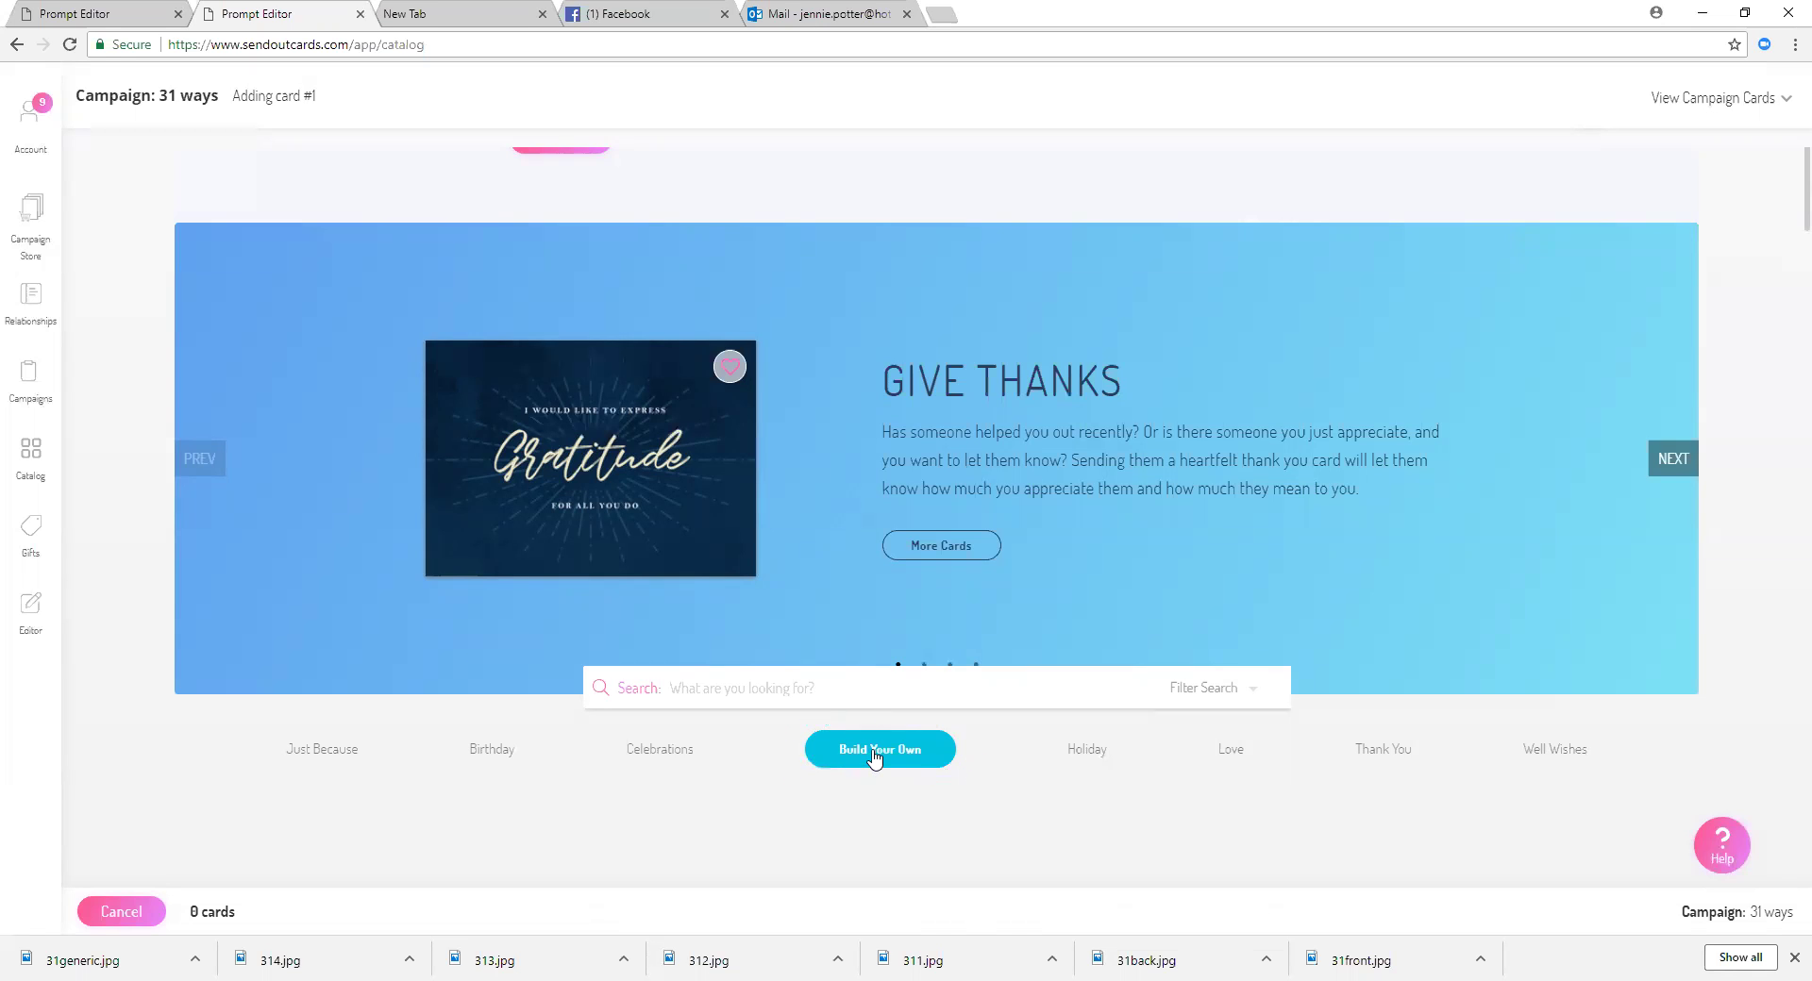
{"action": "left_click", "coordinate": [874, 756]}
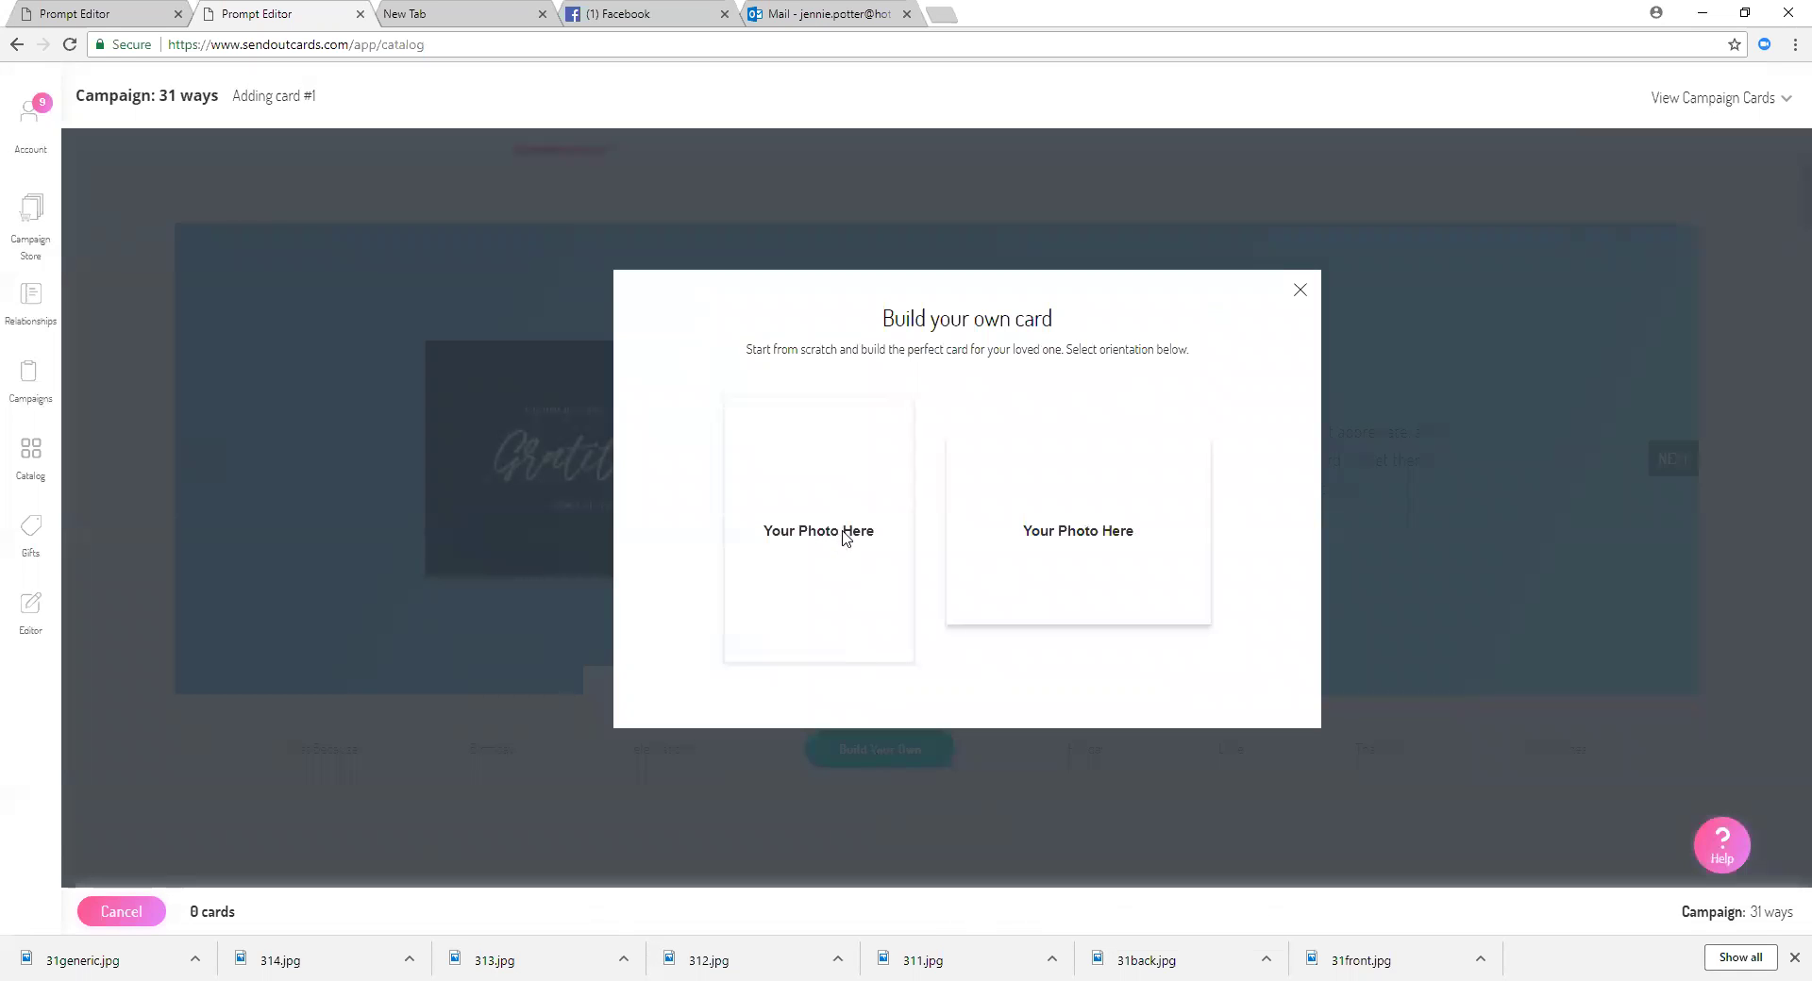
{"action": "left_click", "coordinate": [842, 534]}
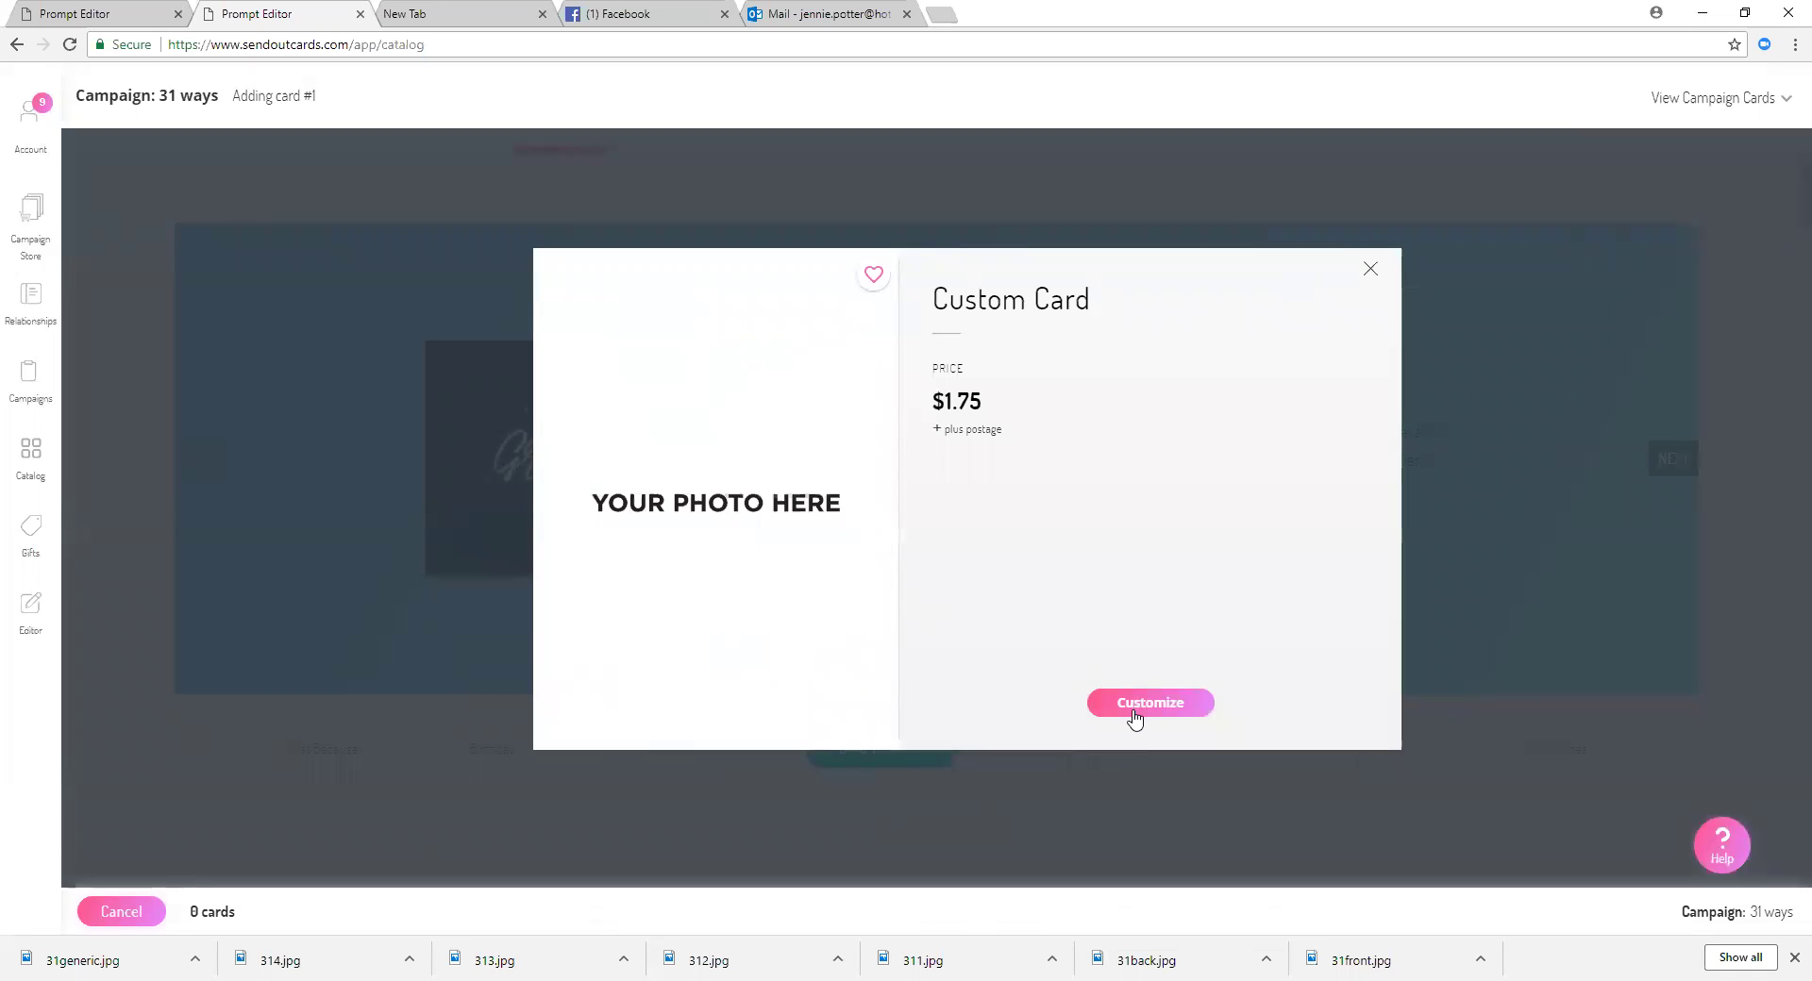
{"action": "left_click", "coordinate": [1135, 717]}
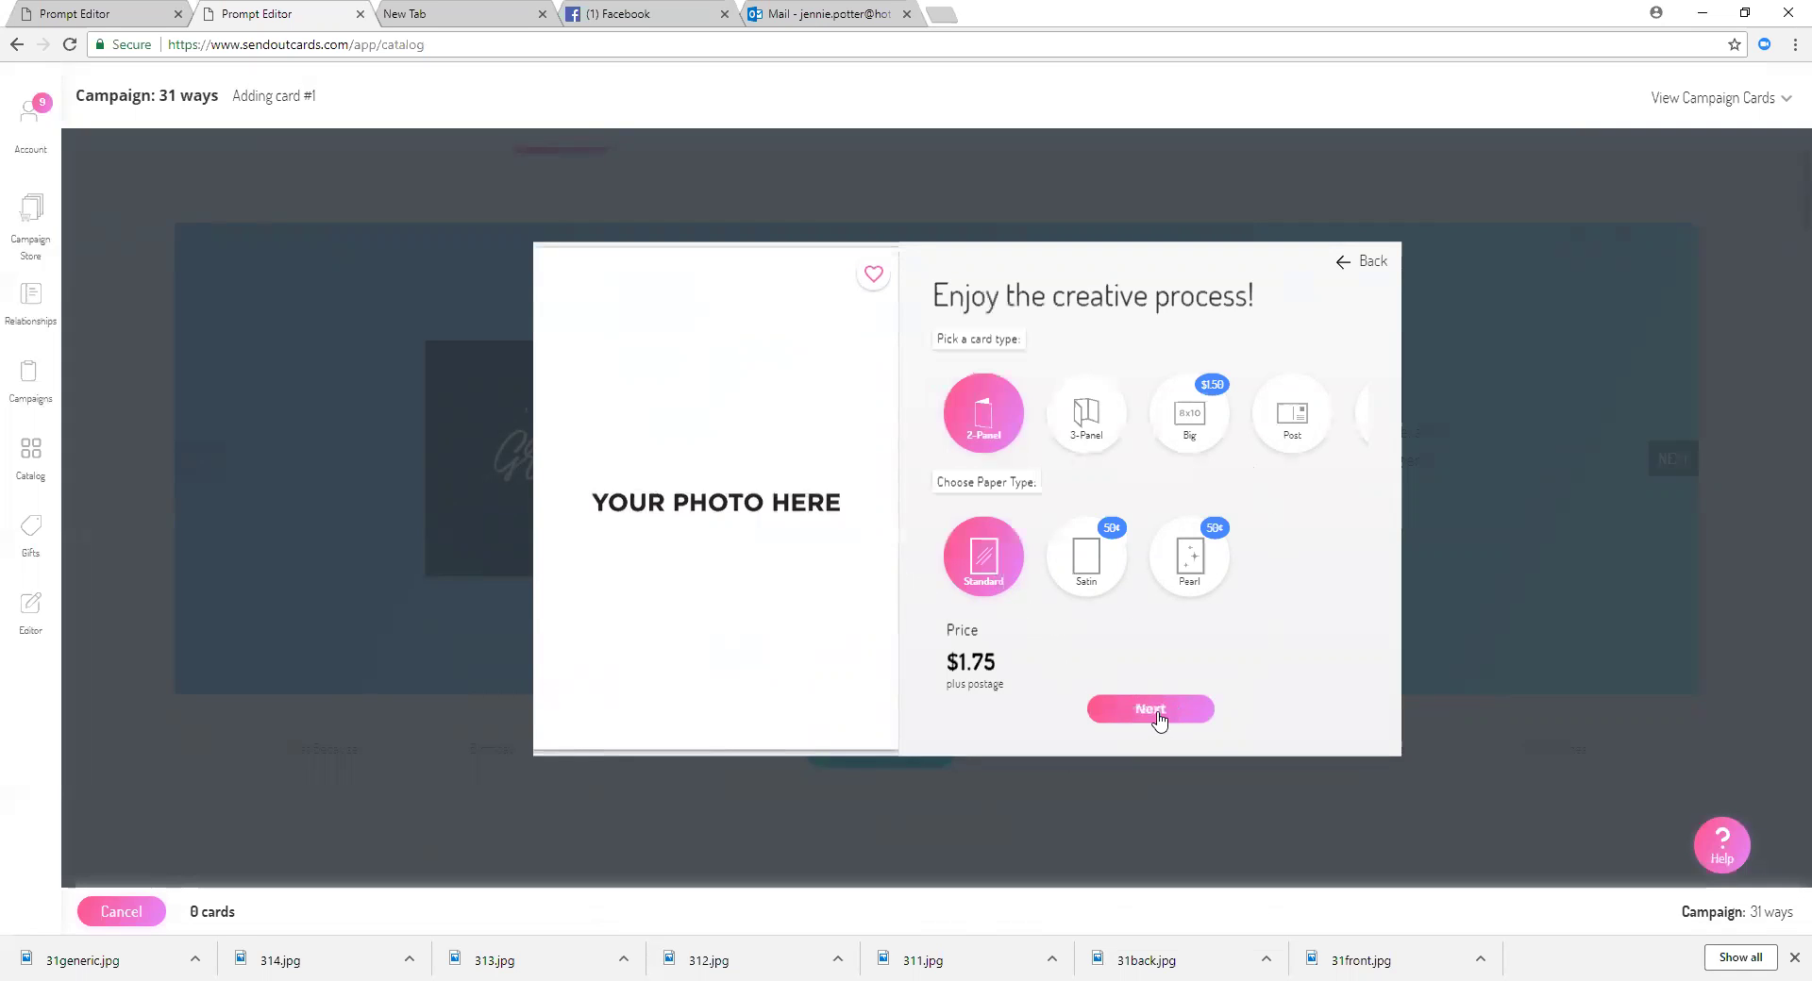
{"action": "left_click", "coordinate": [1077, 412]}
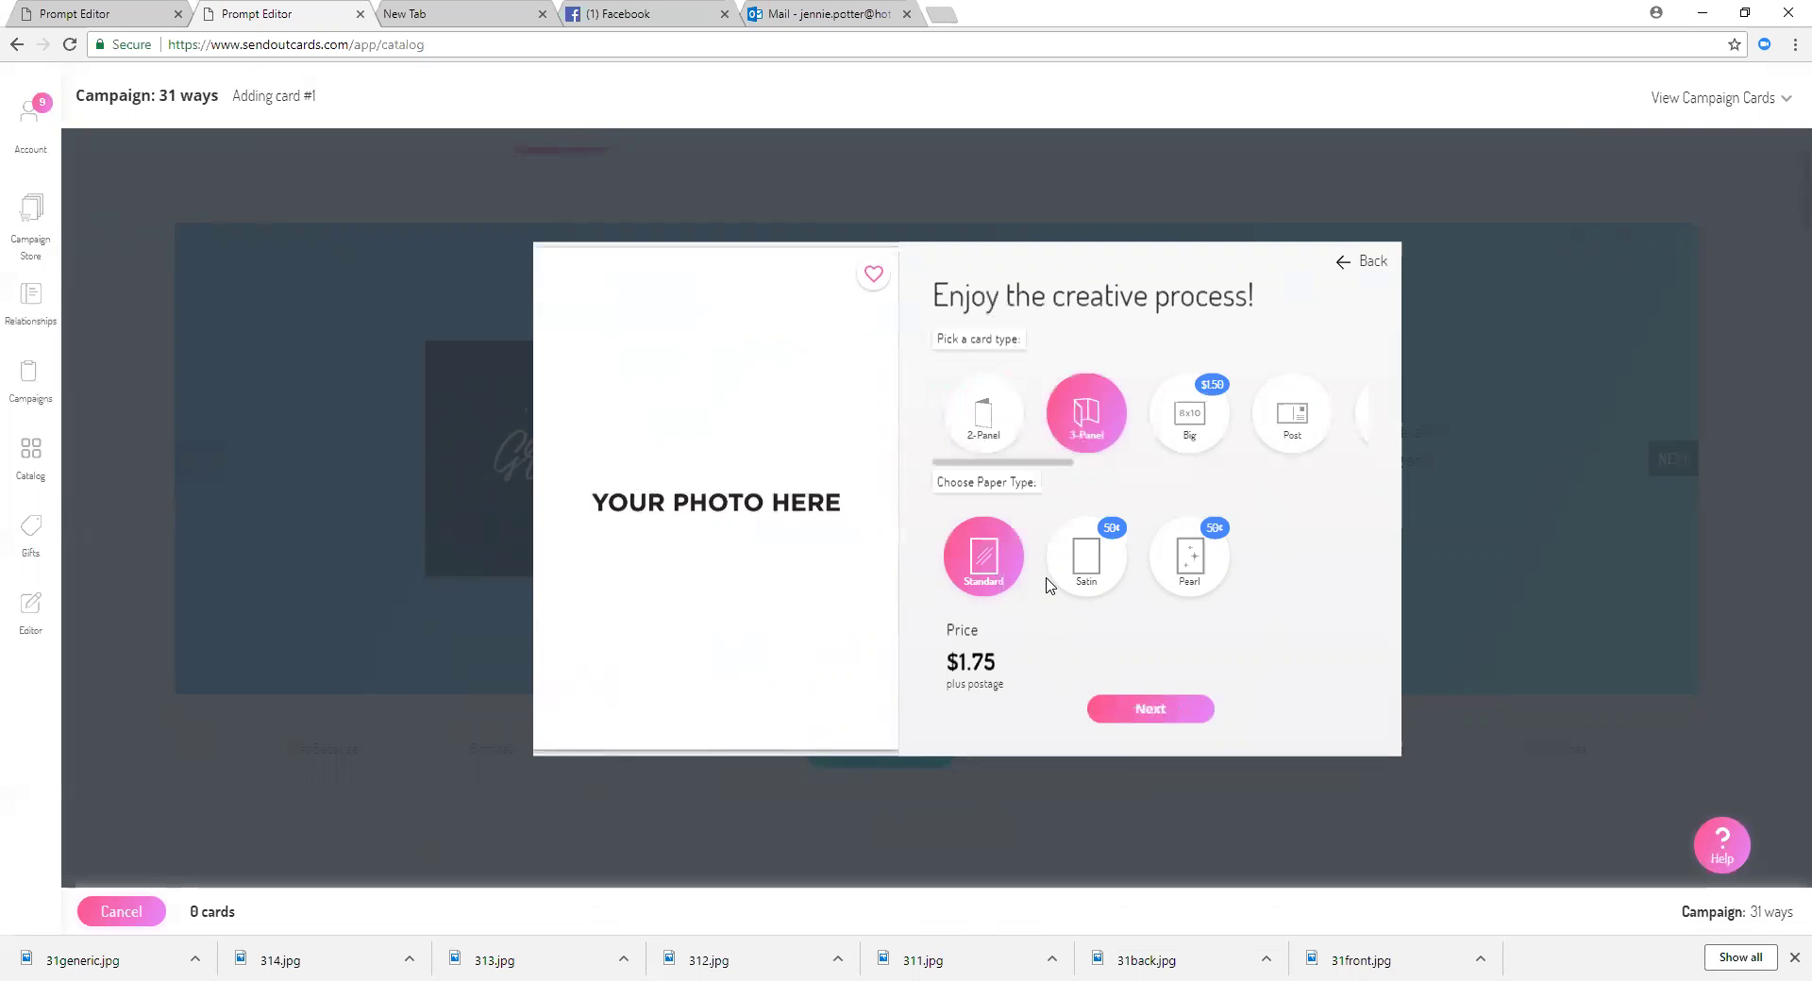
{"action": "left_click", "coordinate": [1142, 715]}
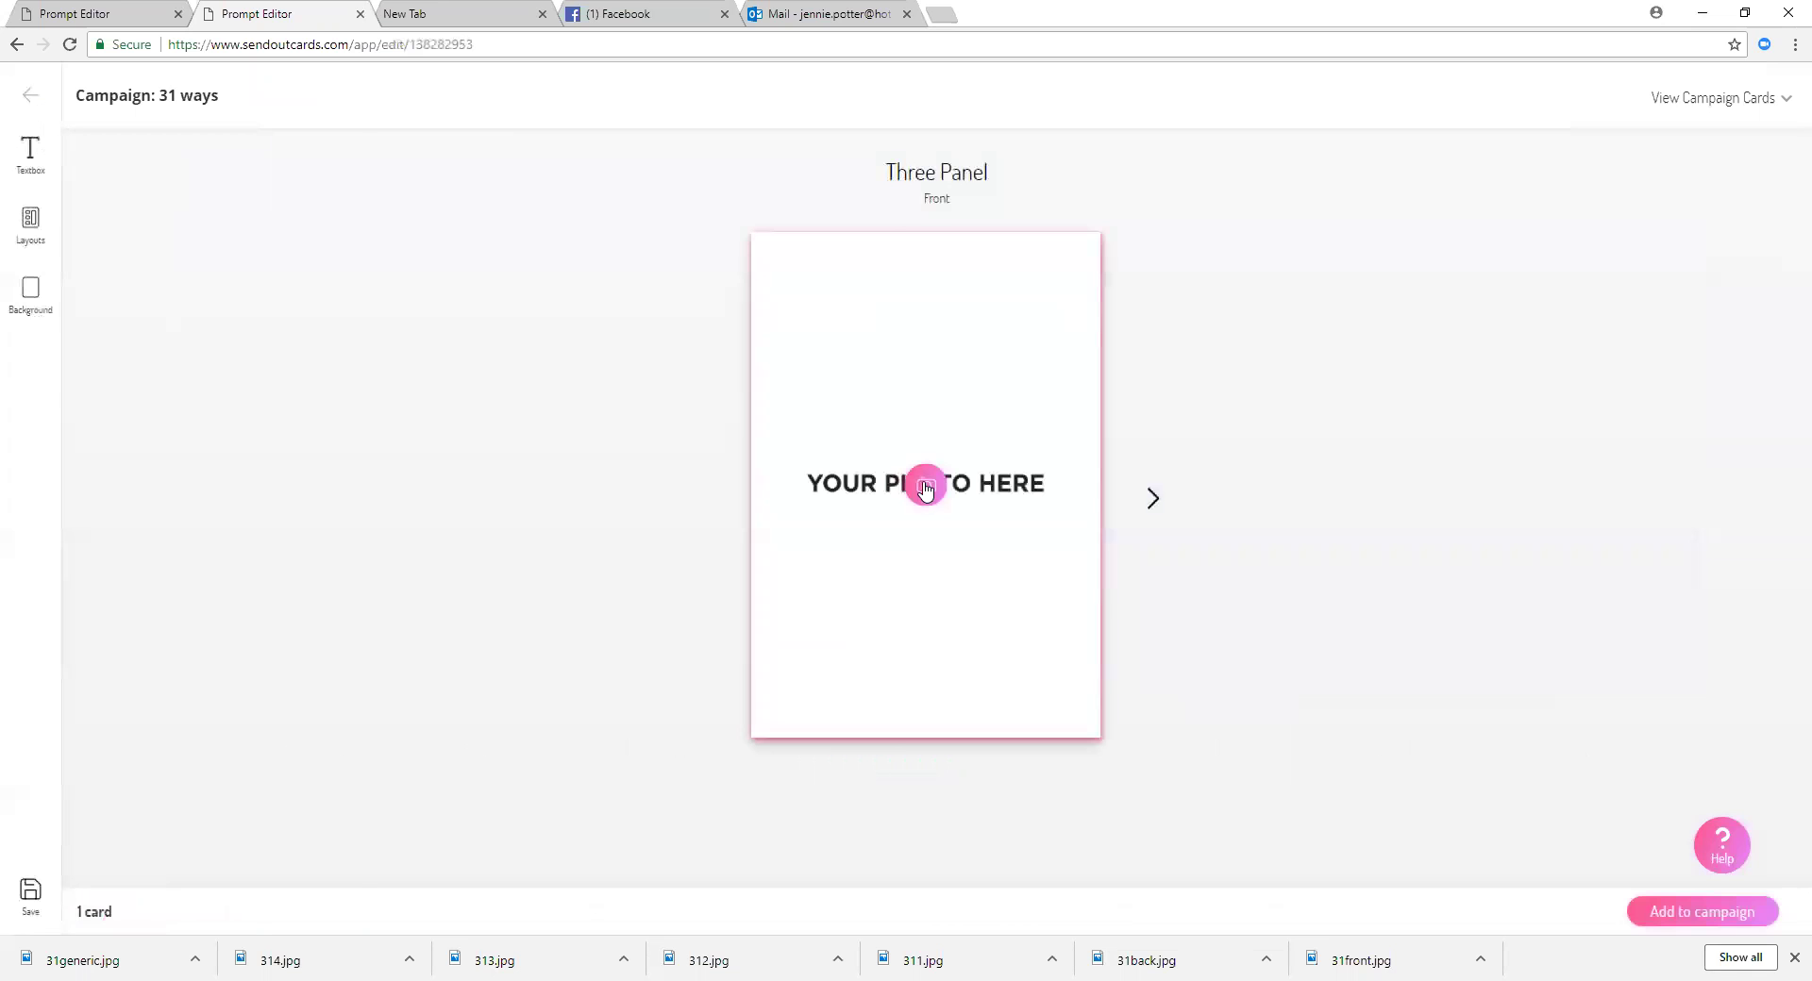
Step: Upload the 31generic and 311 images for the card front
{"action": "left_click", "coordinate": [926, 485]}
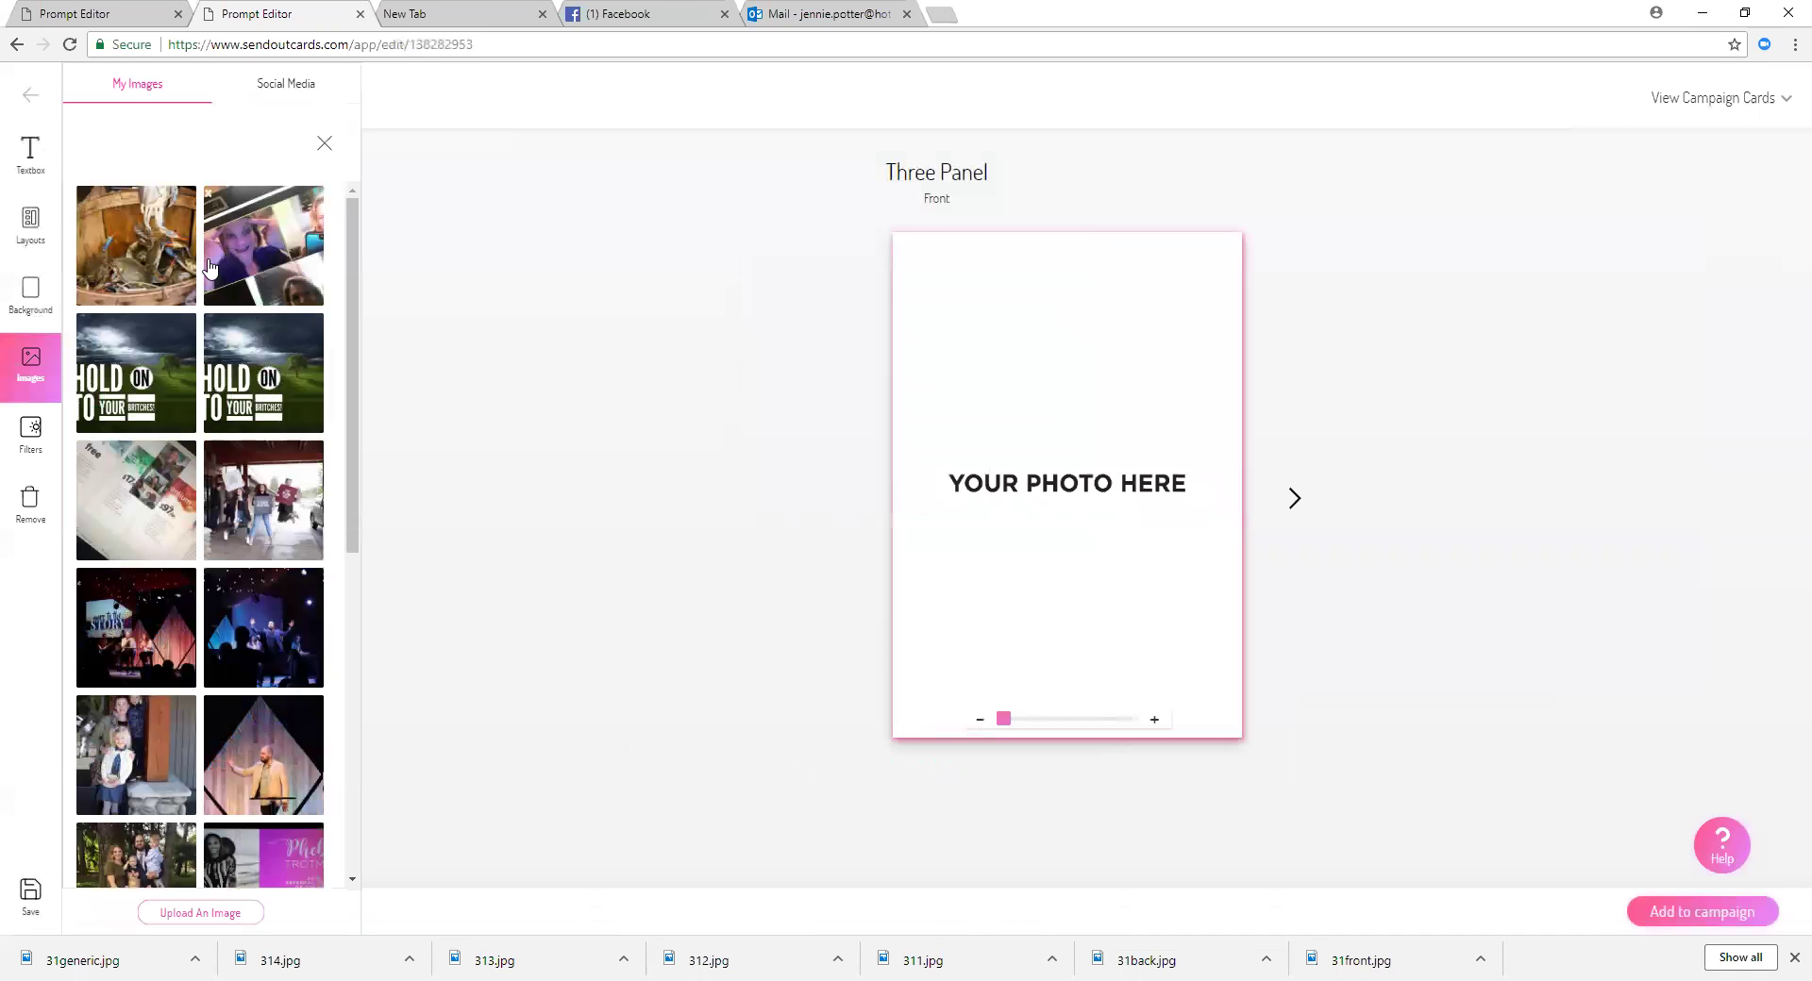
{"action": "left_click", "coordinate": [244, 915]}
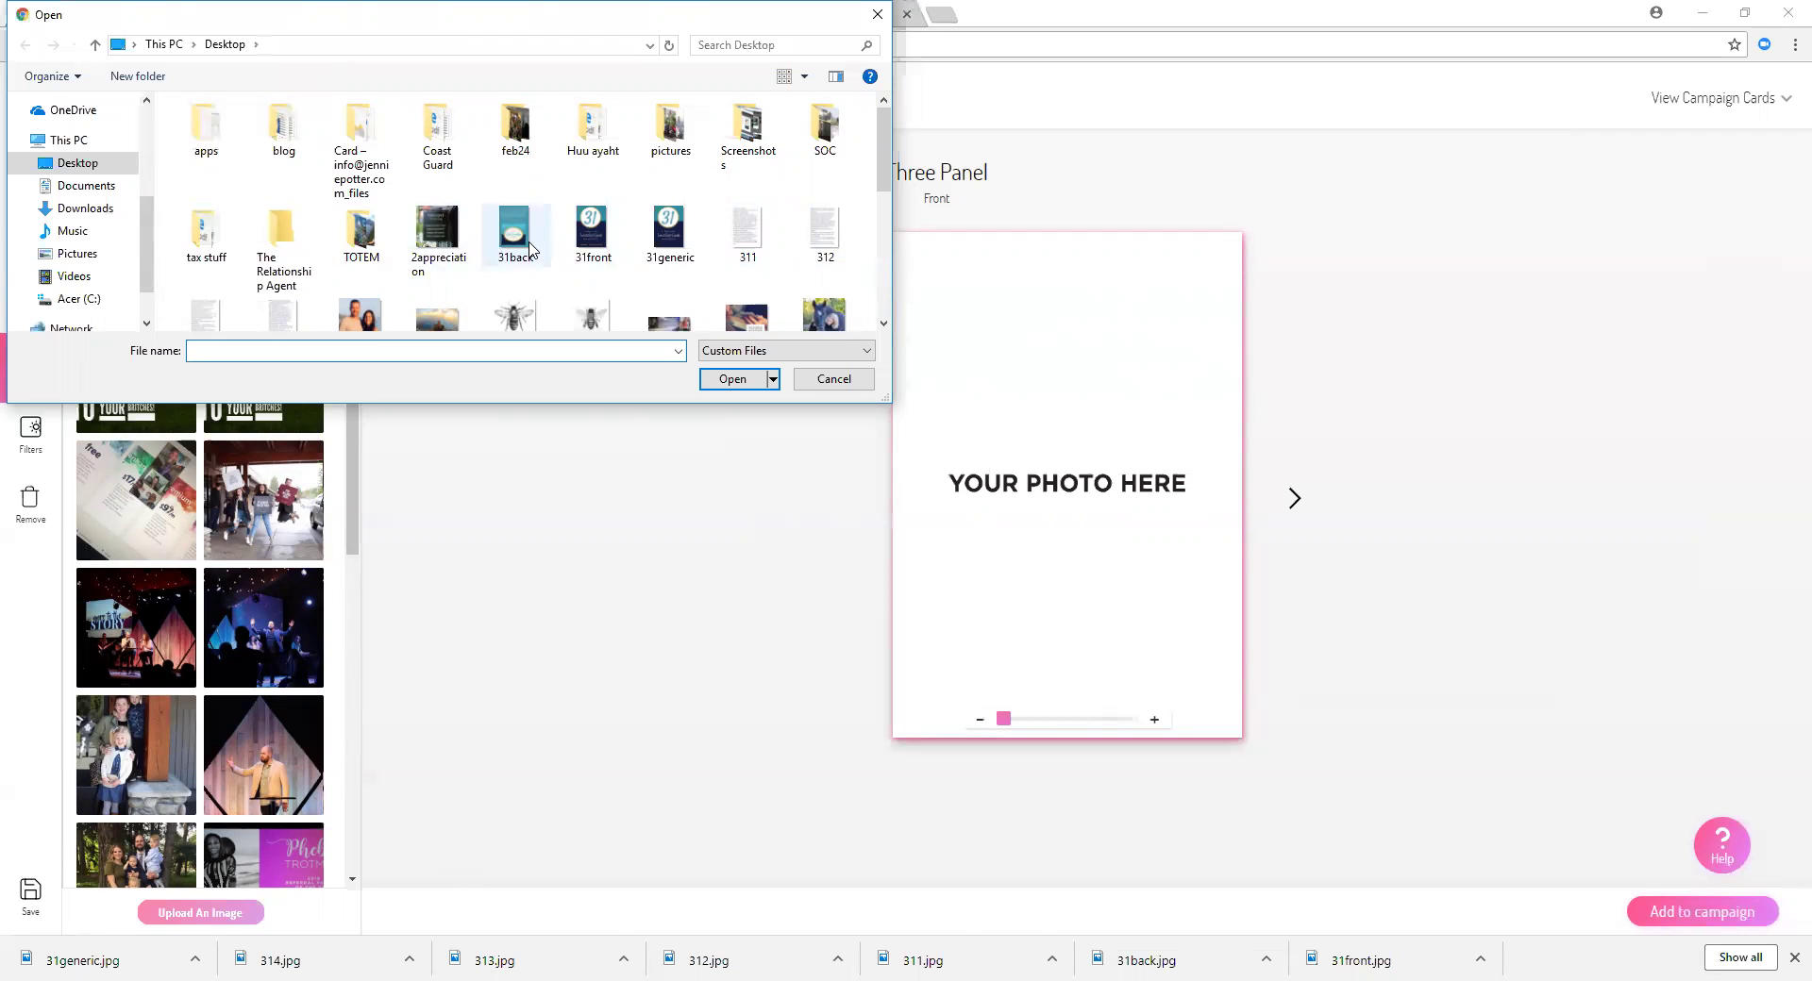
{"action": "left_click", "coordinate": [668, 231]}
{"action": "left_click", "coordinate": [755, 381]}
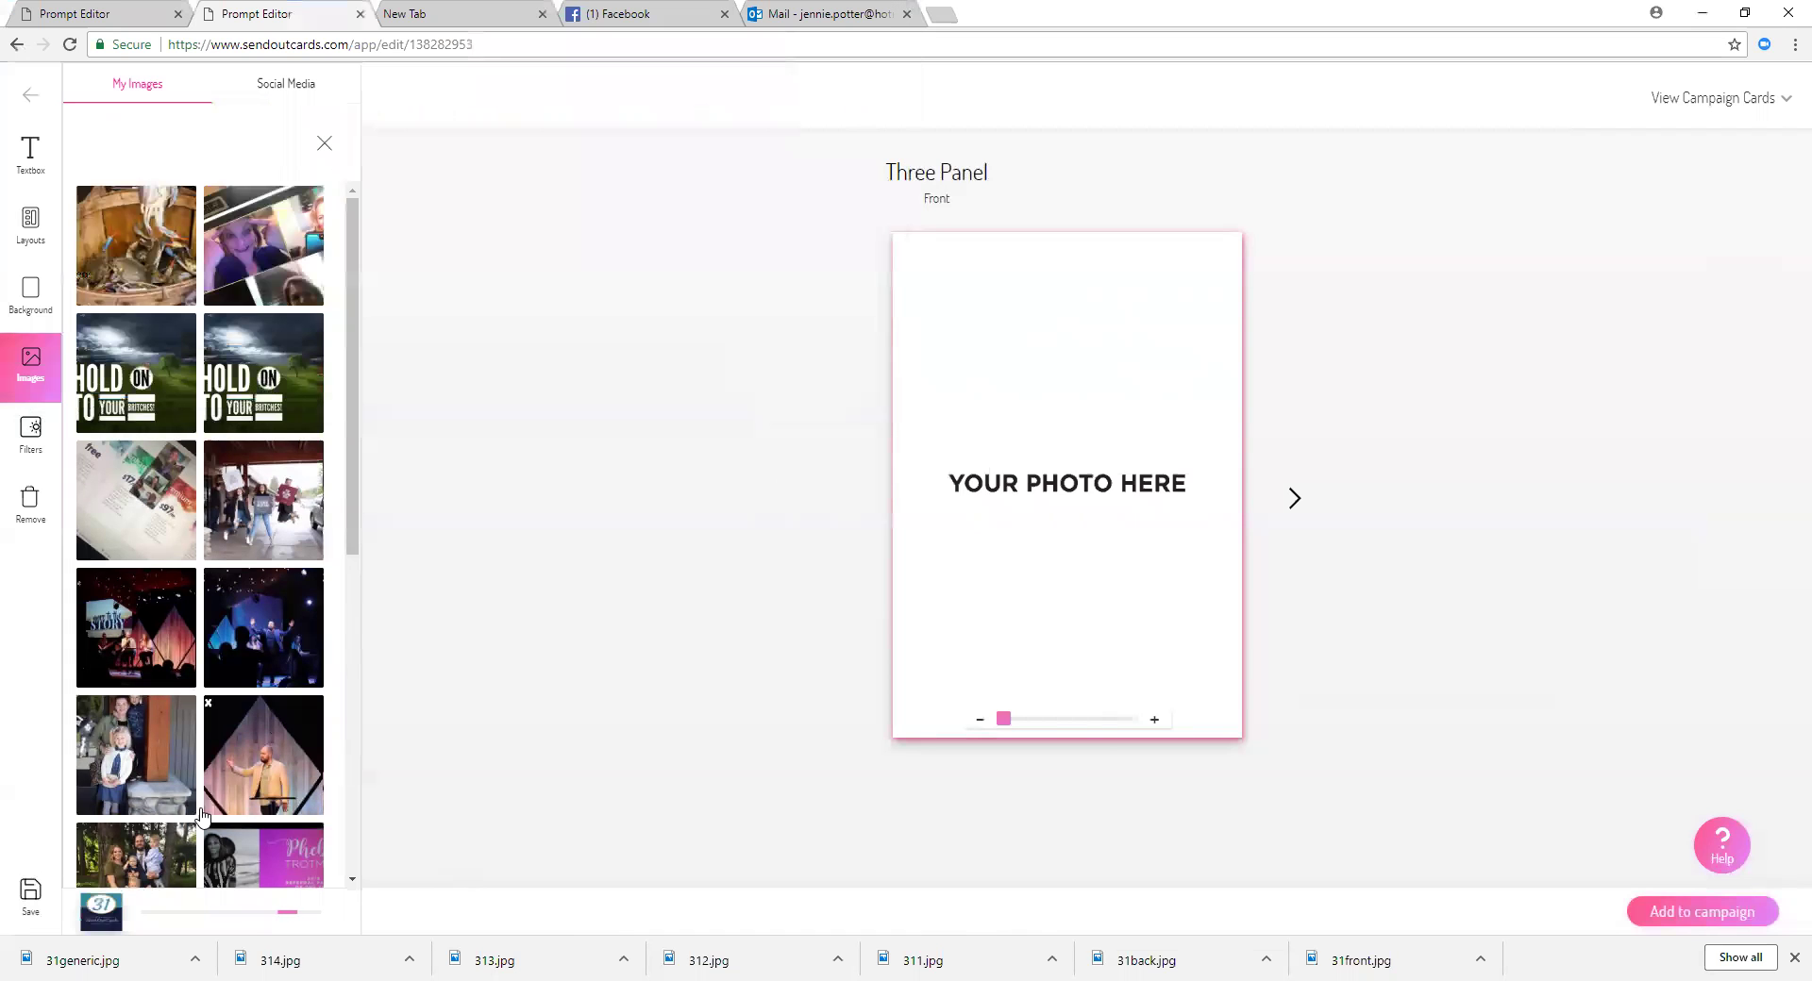
{"action": "left_click", "coordinate": [244, 910]}
{"action": "left_click", "coordinate": [749, 231]}
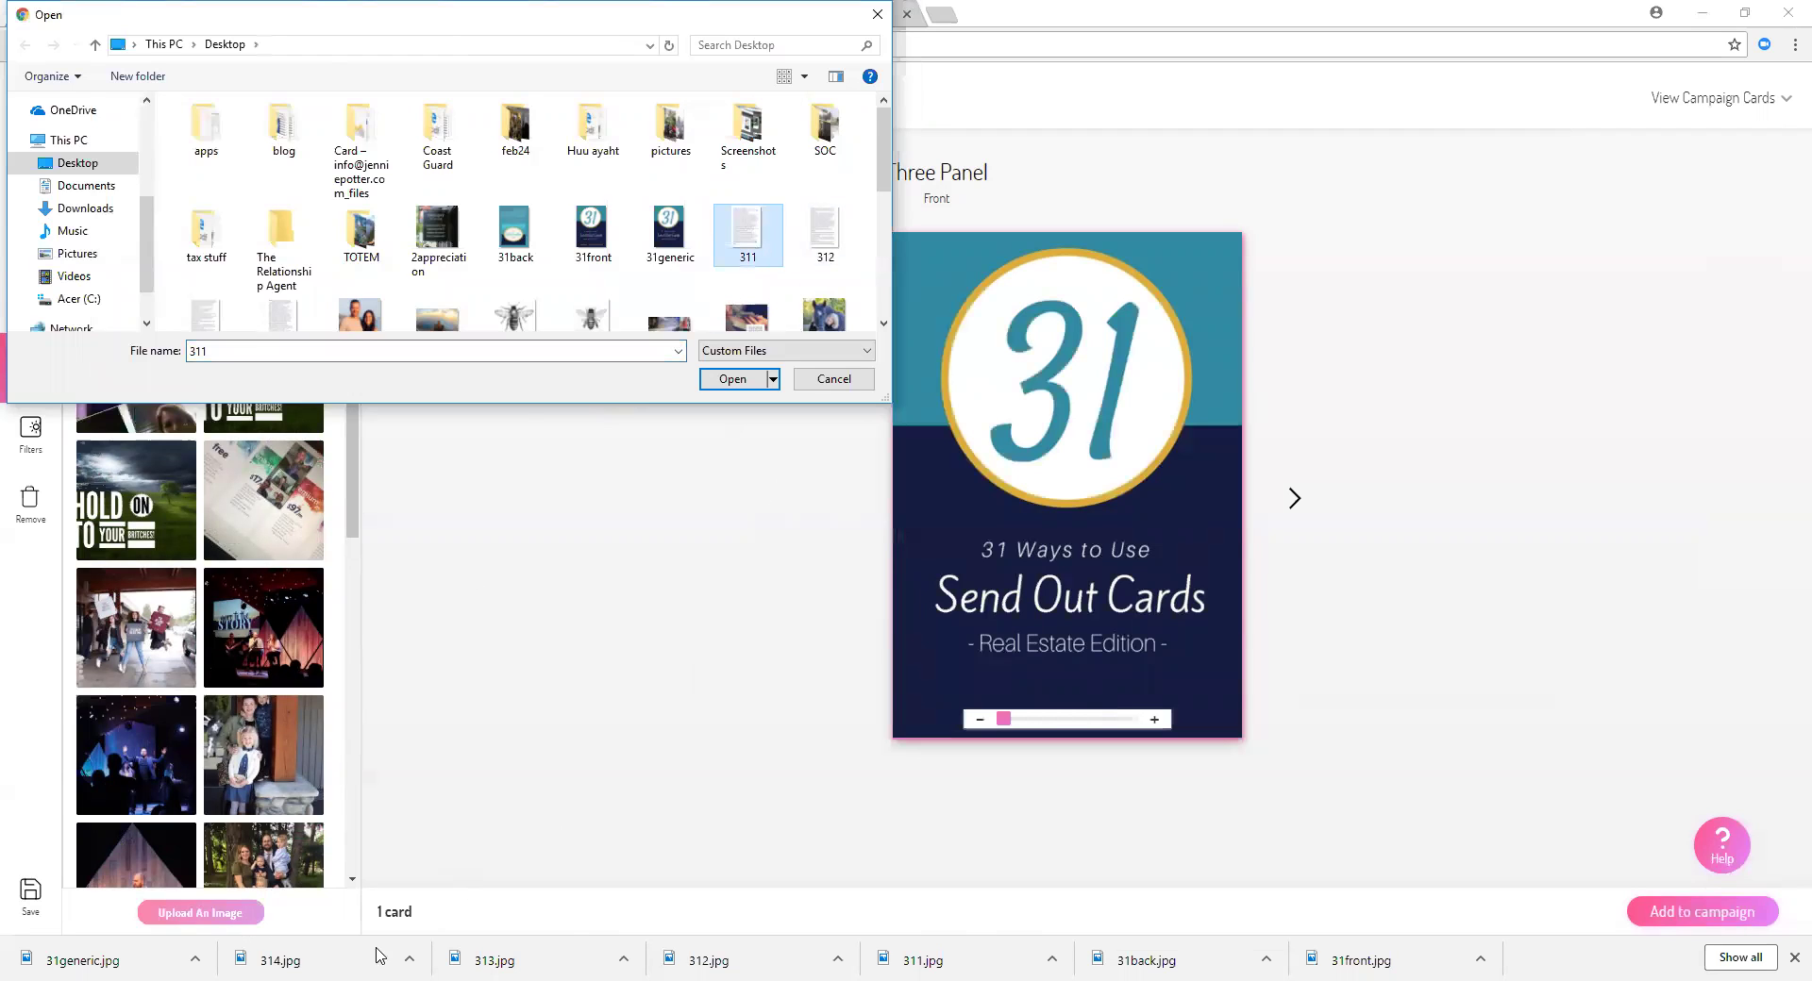
{"action": "left_click", "coordinate": [729, 380]}
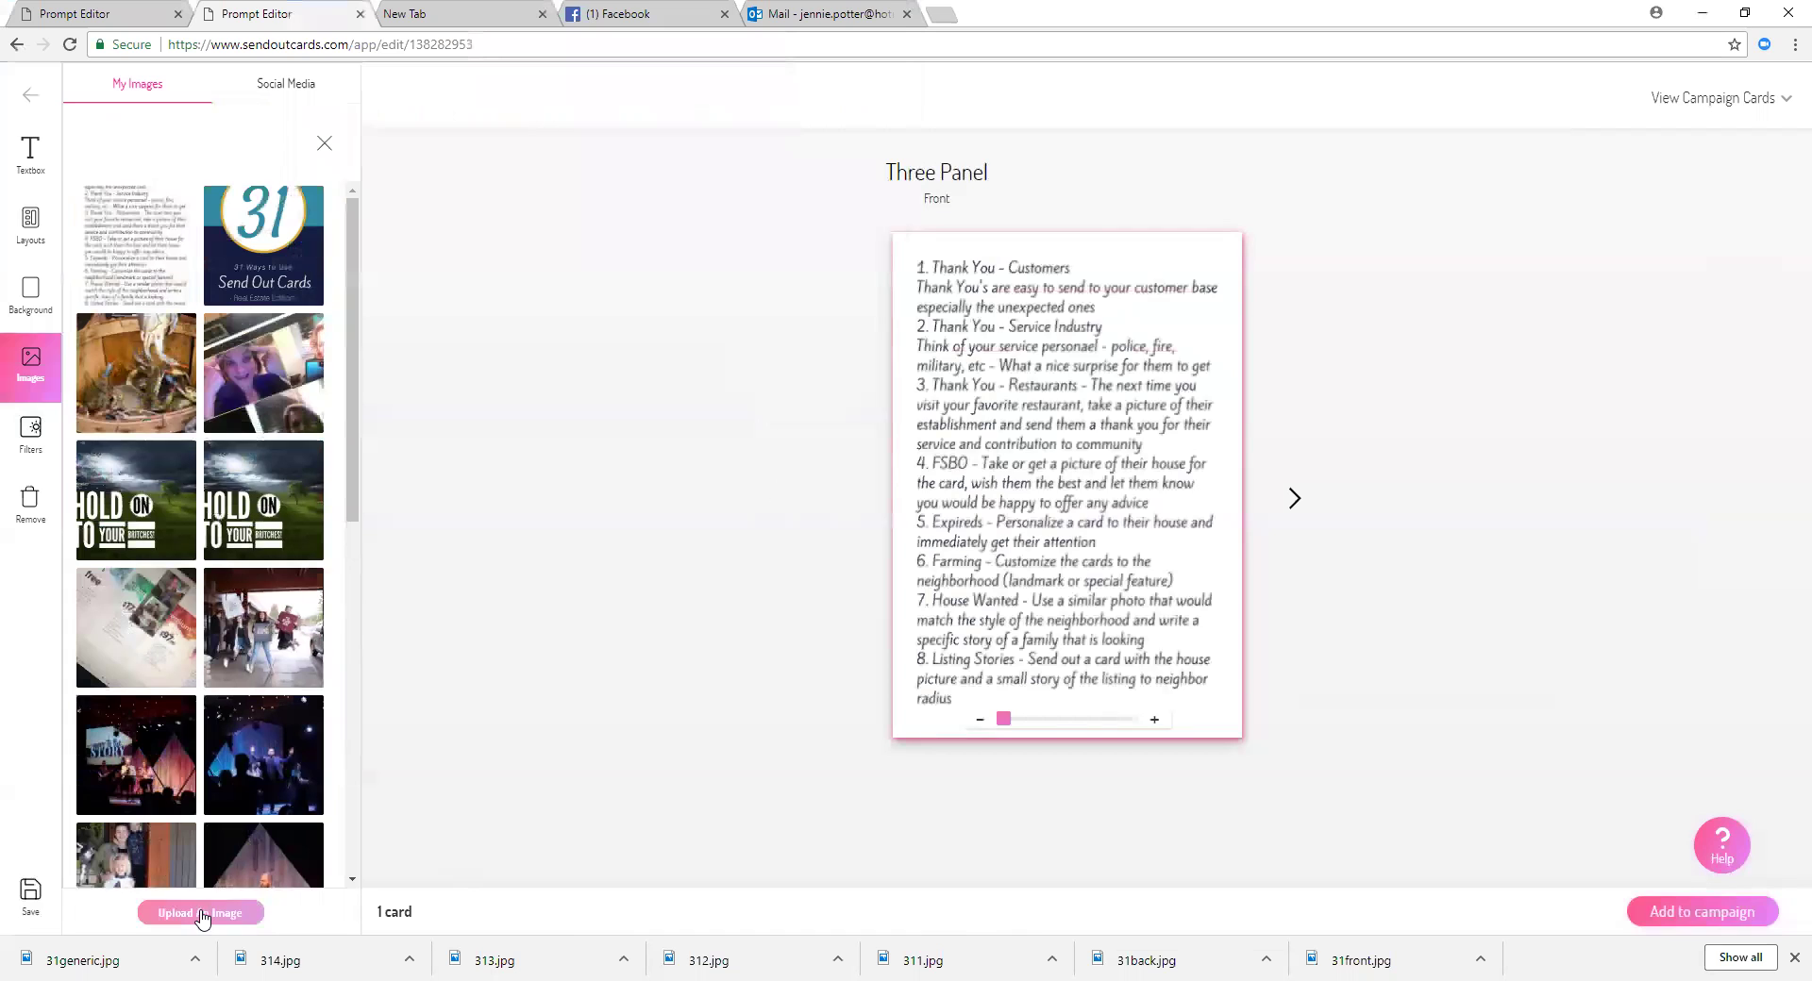
Step: Upload the 312, 313 and 314 images
{"action": "left_click", "coordinate": [198, 912]}
{"action": "left_click", "coordinate": [825, 241]}
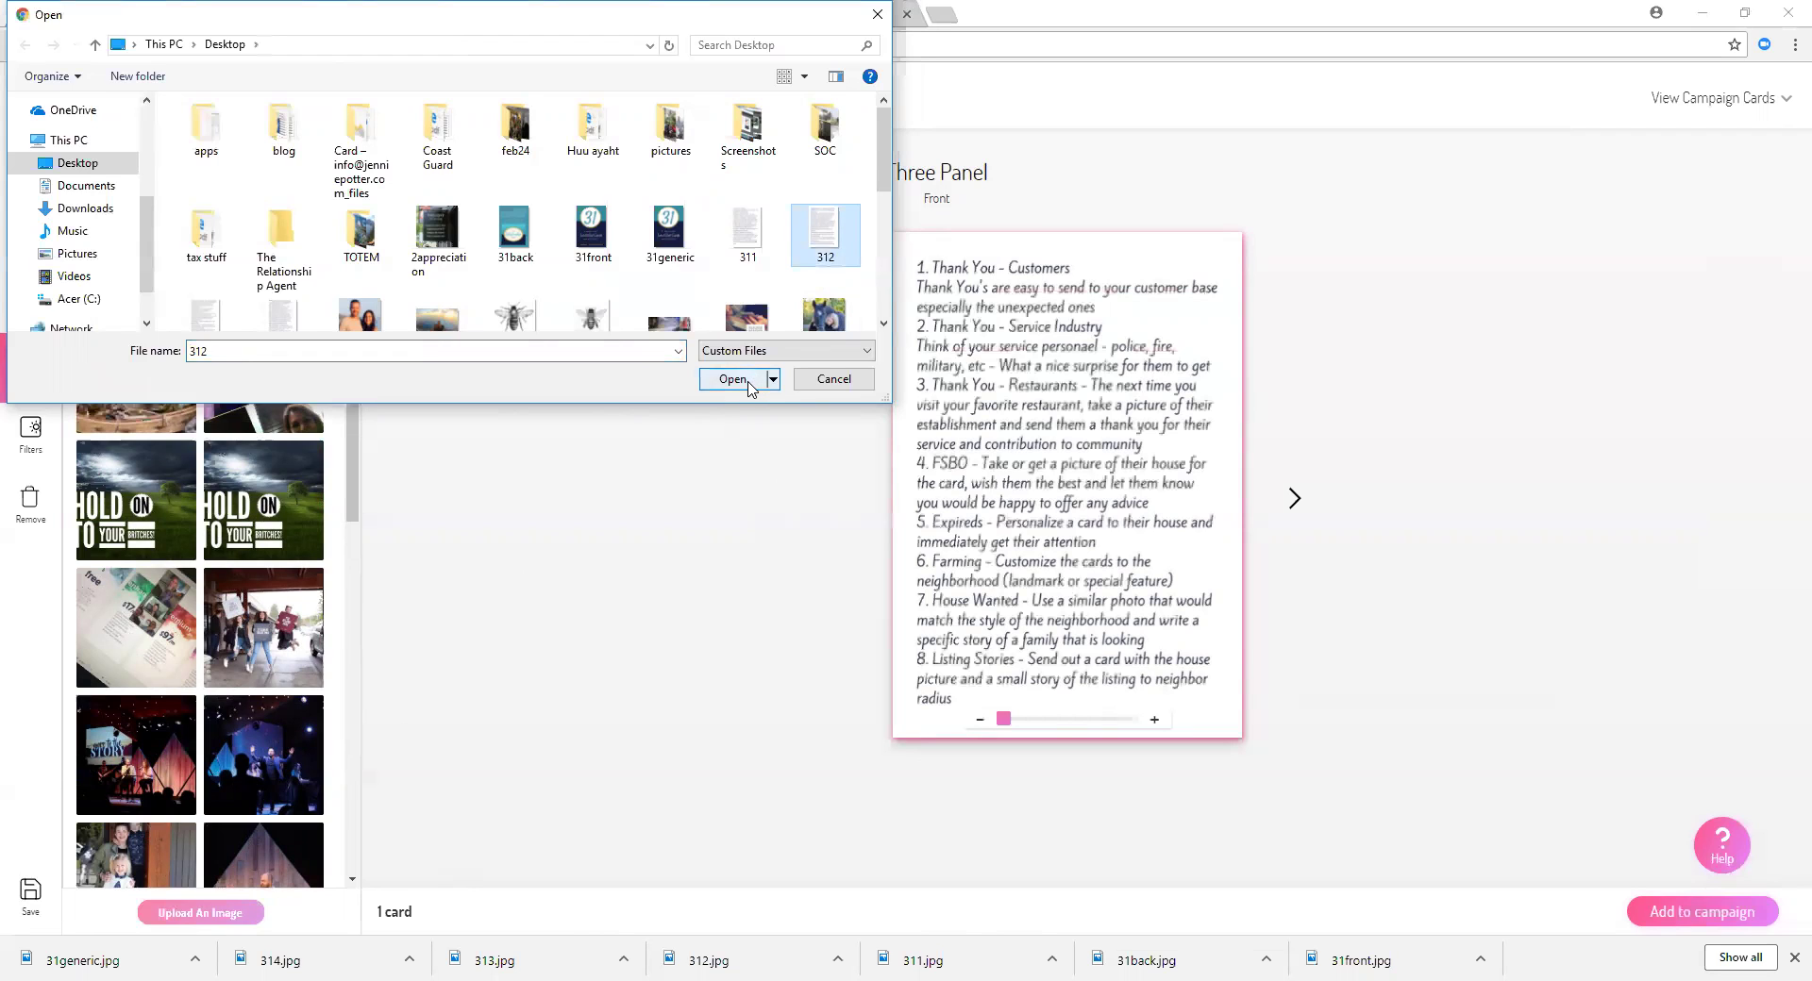
{"action": "left_click", "coordinate": [748, 383]}
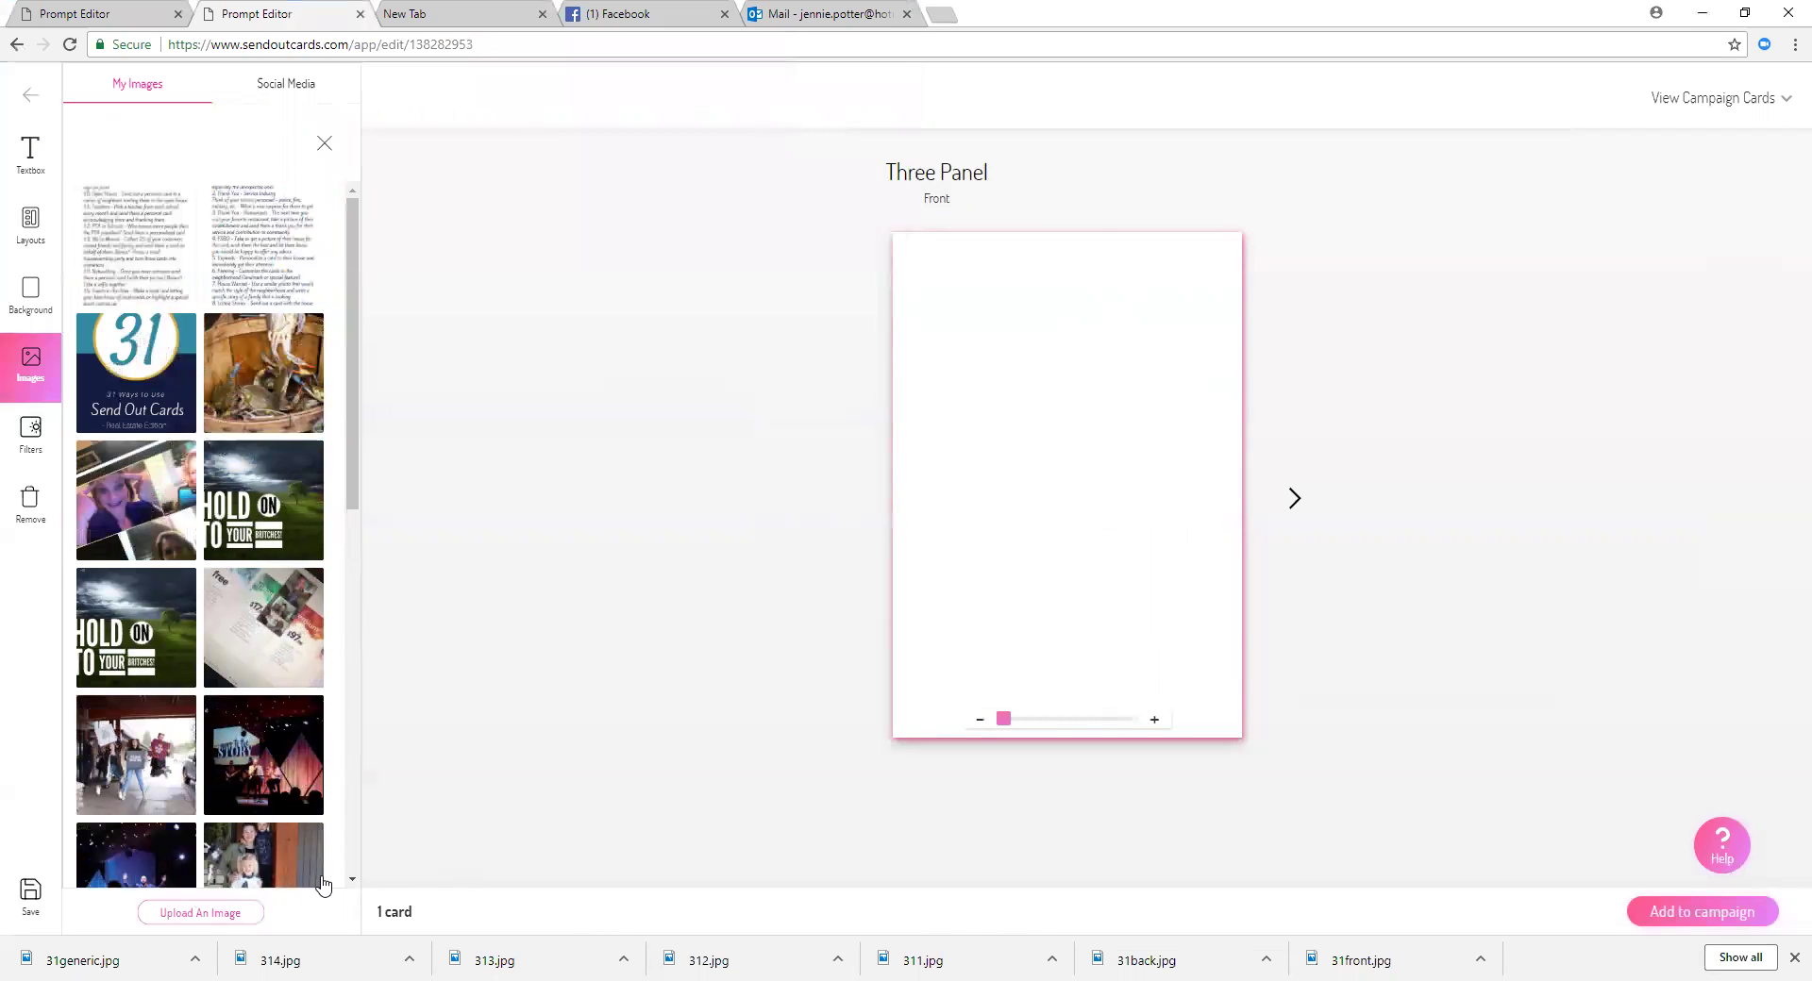
{"action": "left_click", "coordinate": [200, 913]}
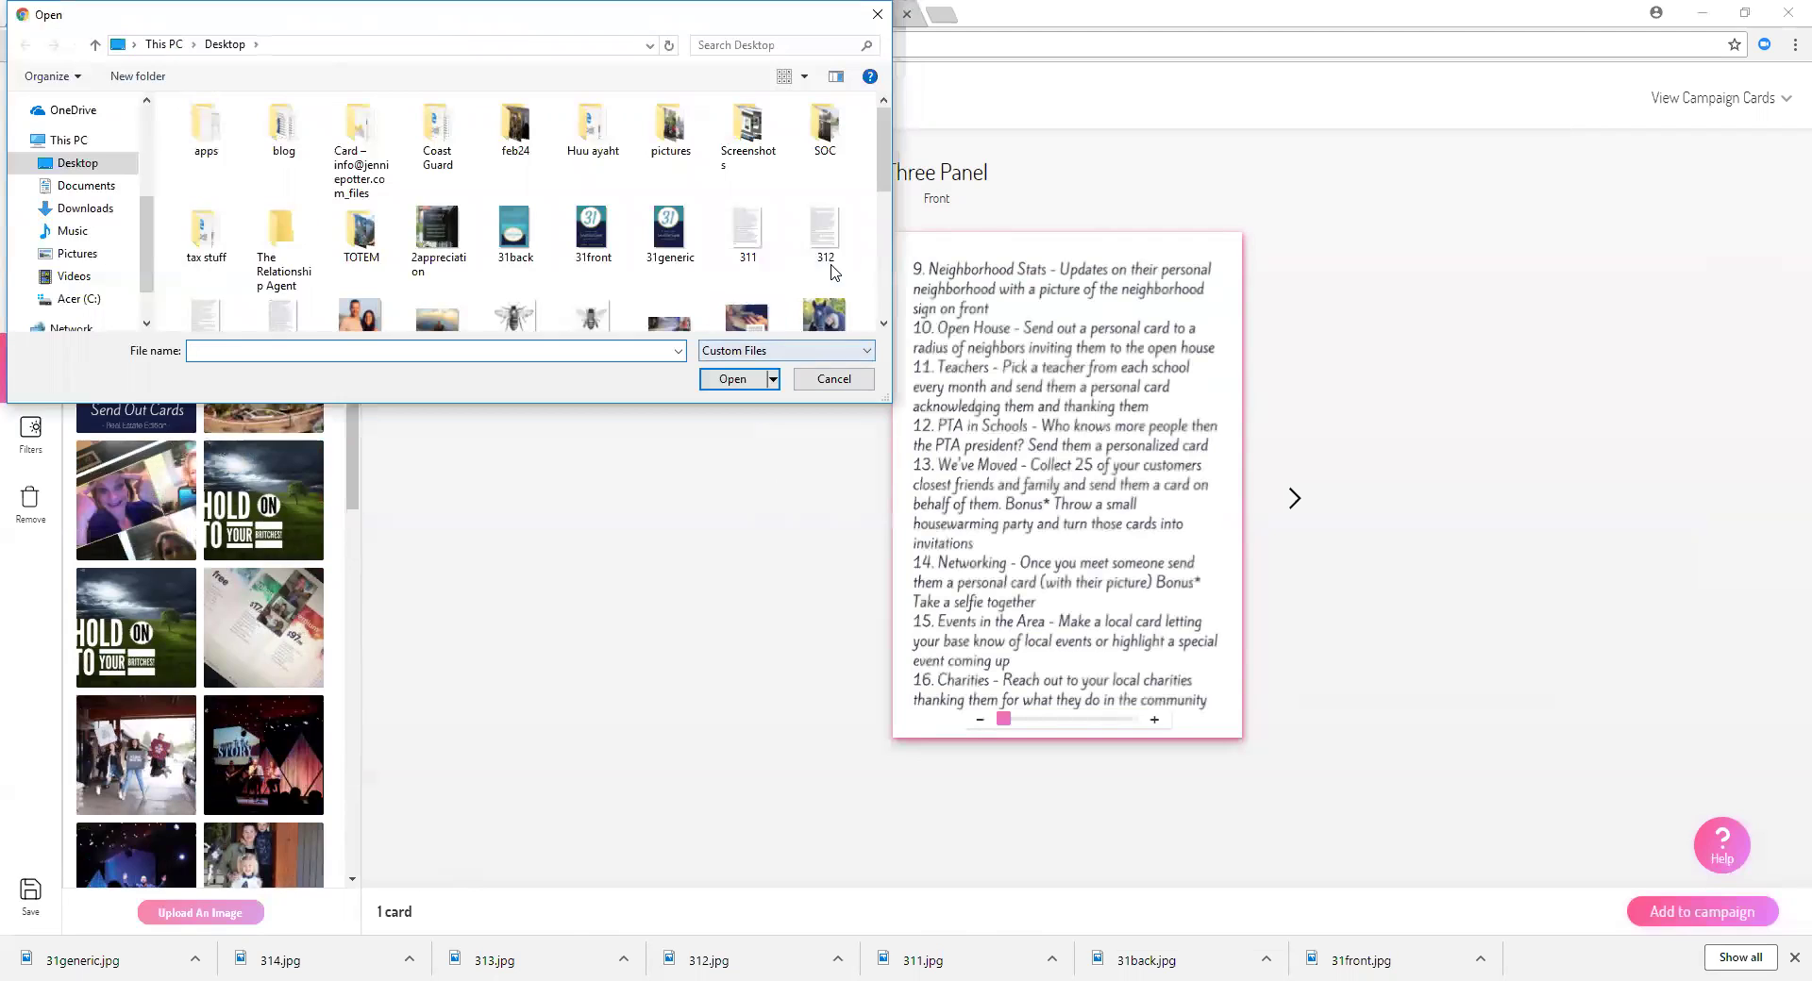
{"action": "left_click", "coordinate": [210, 319]}
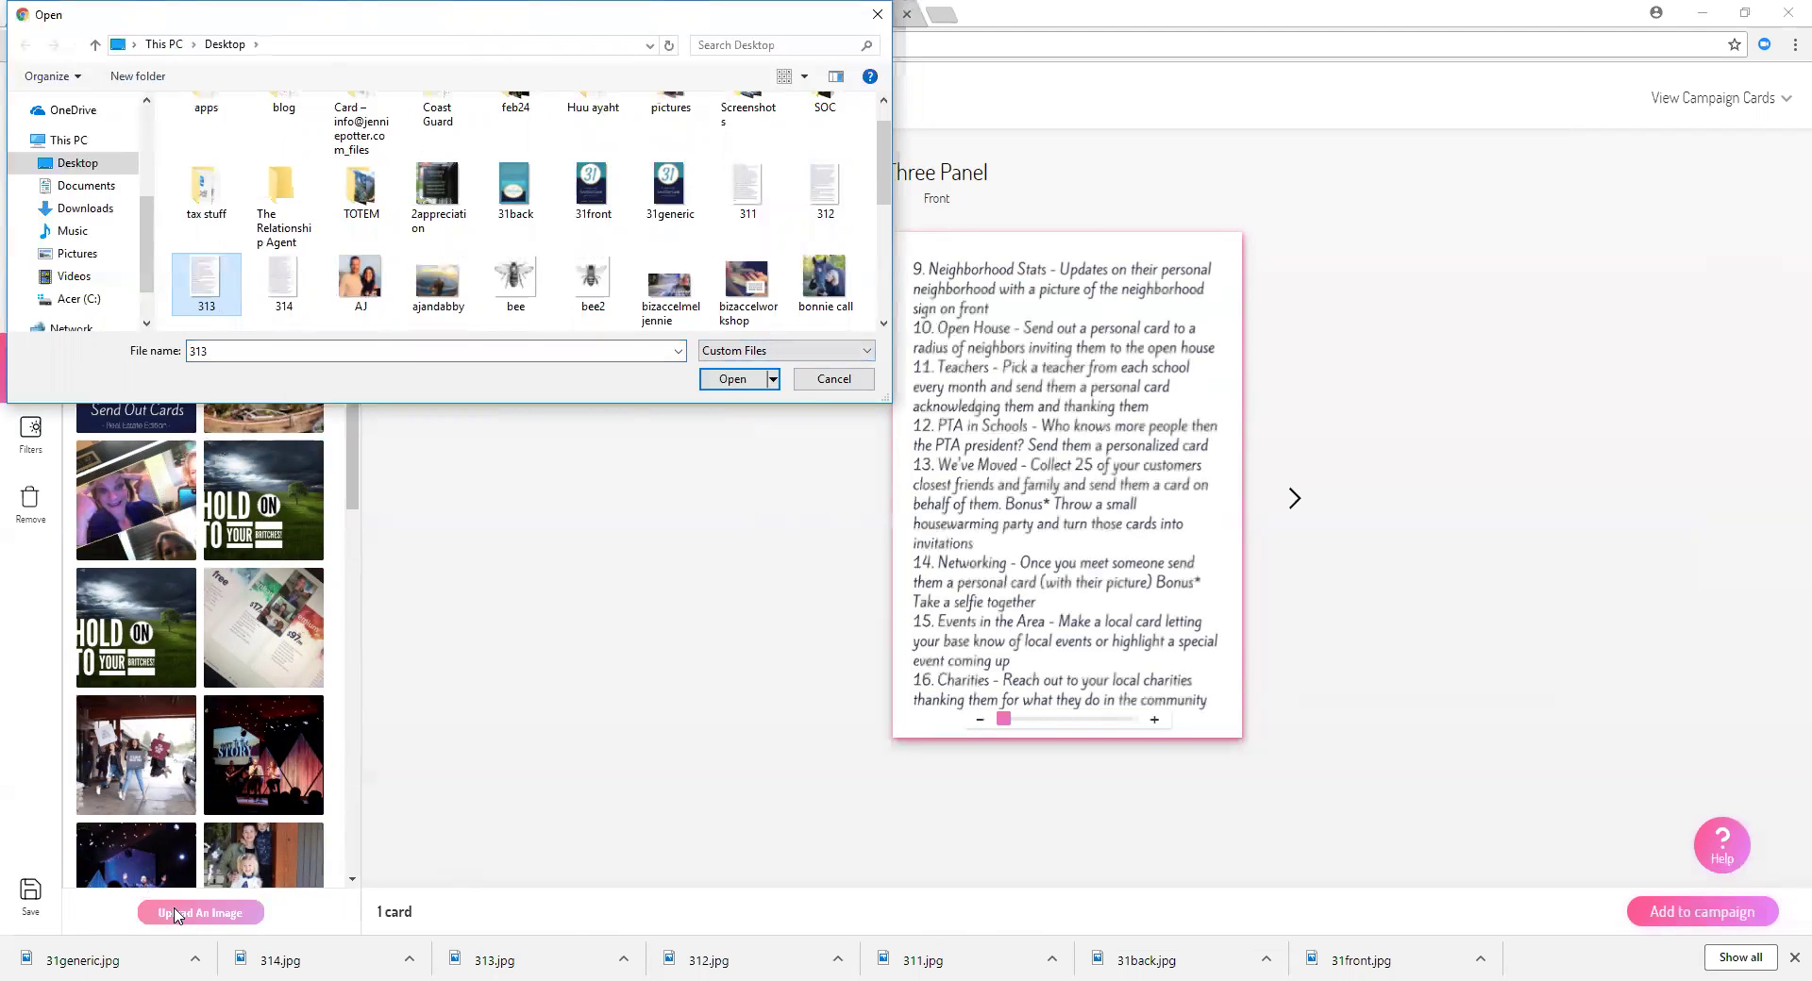
{"action": "left_click", "coordinate": [753, 382]}
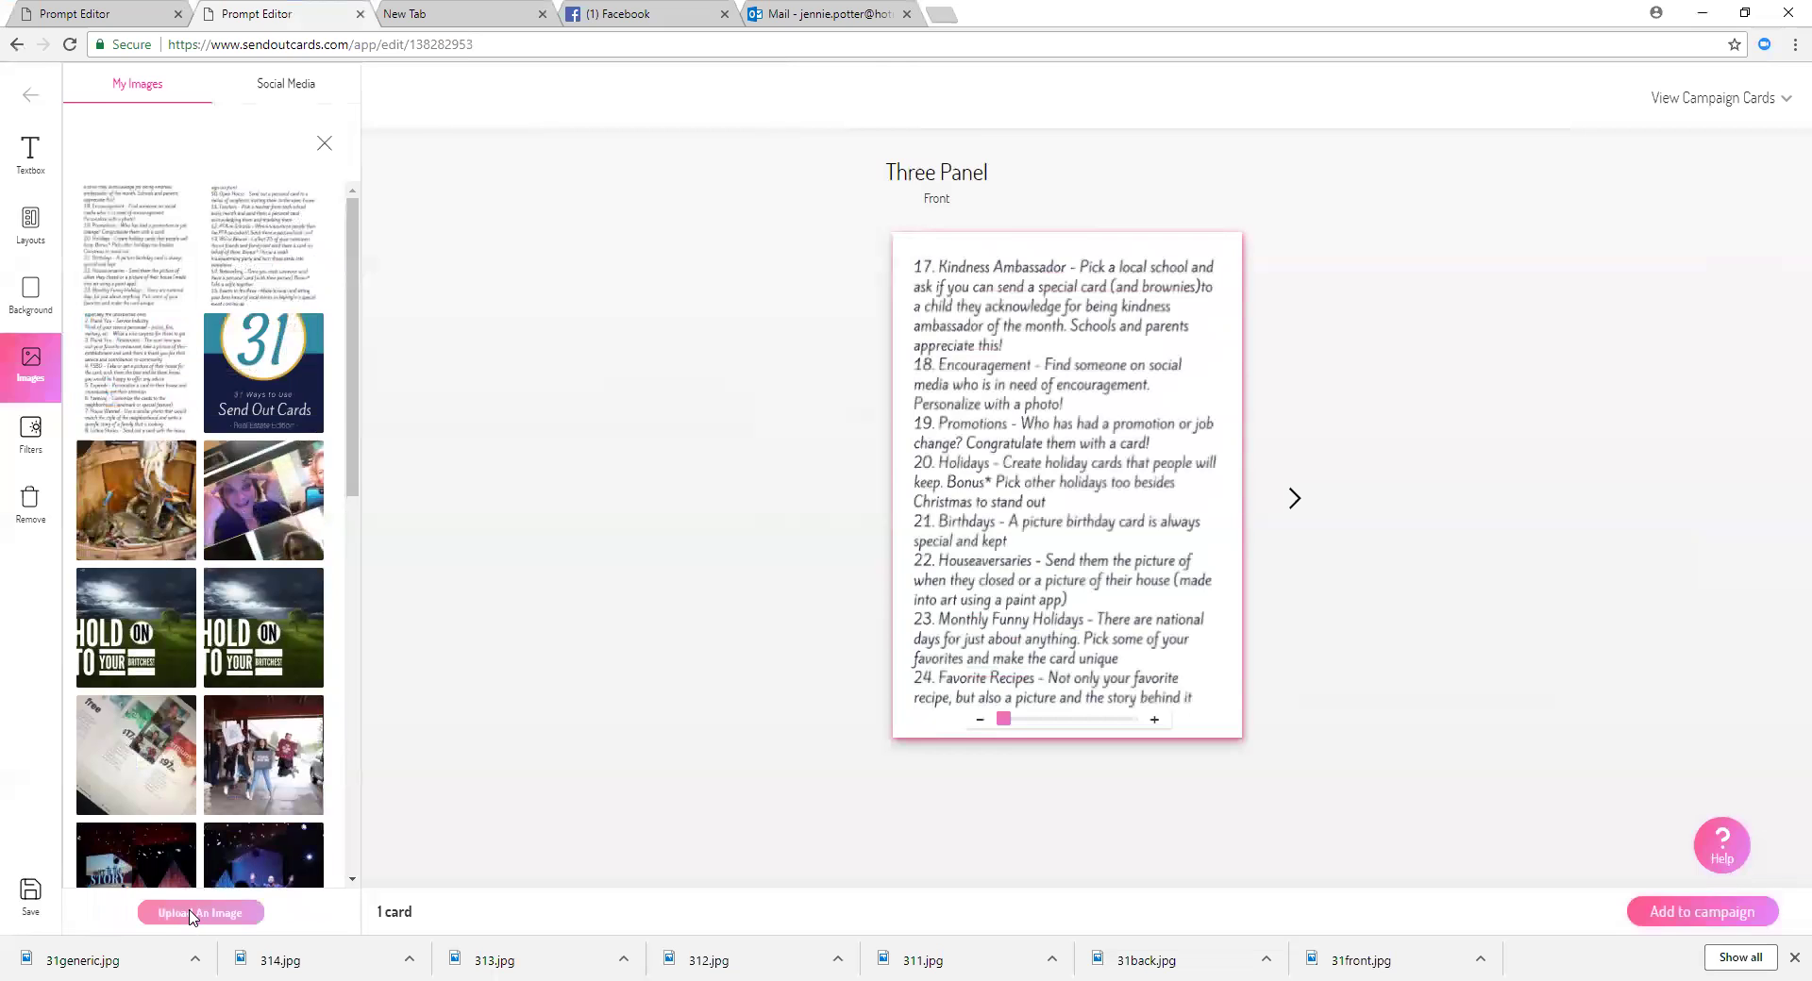
{"action": "left_click", "coordinate": [193, 913]}
{"action": "left_click", "coordinate": [281, 323]}
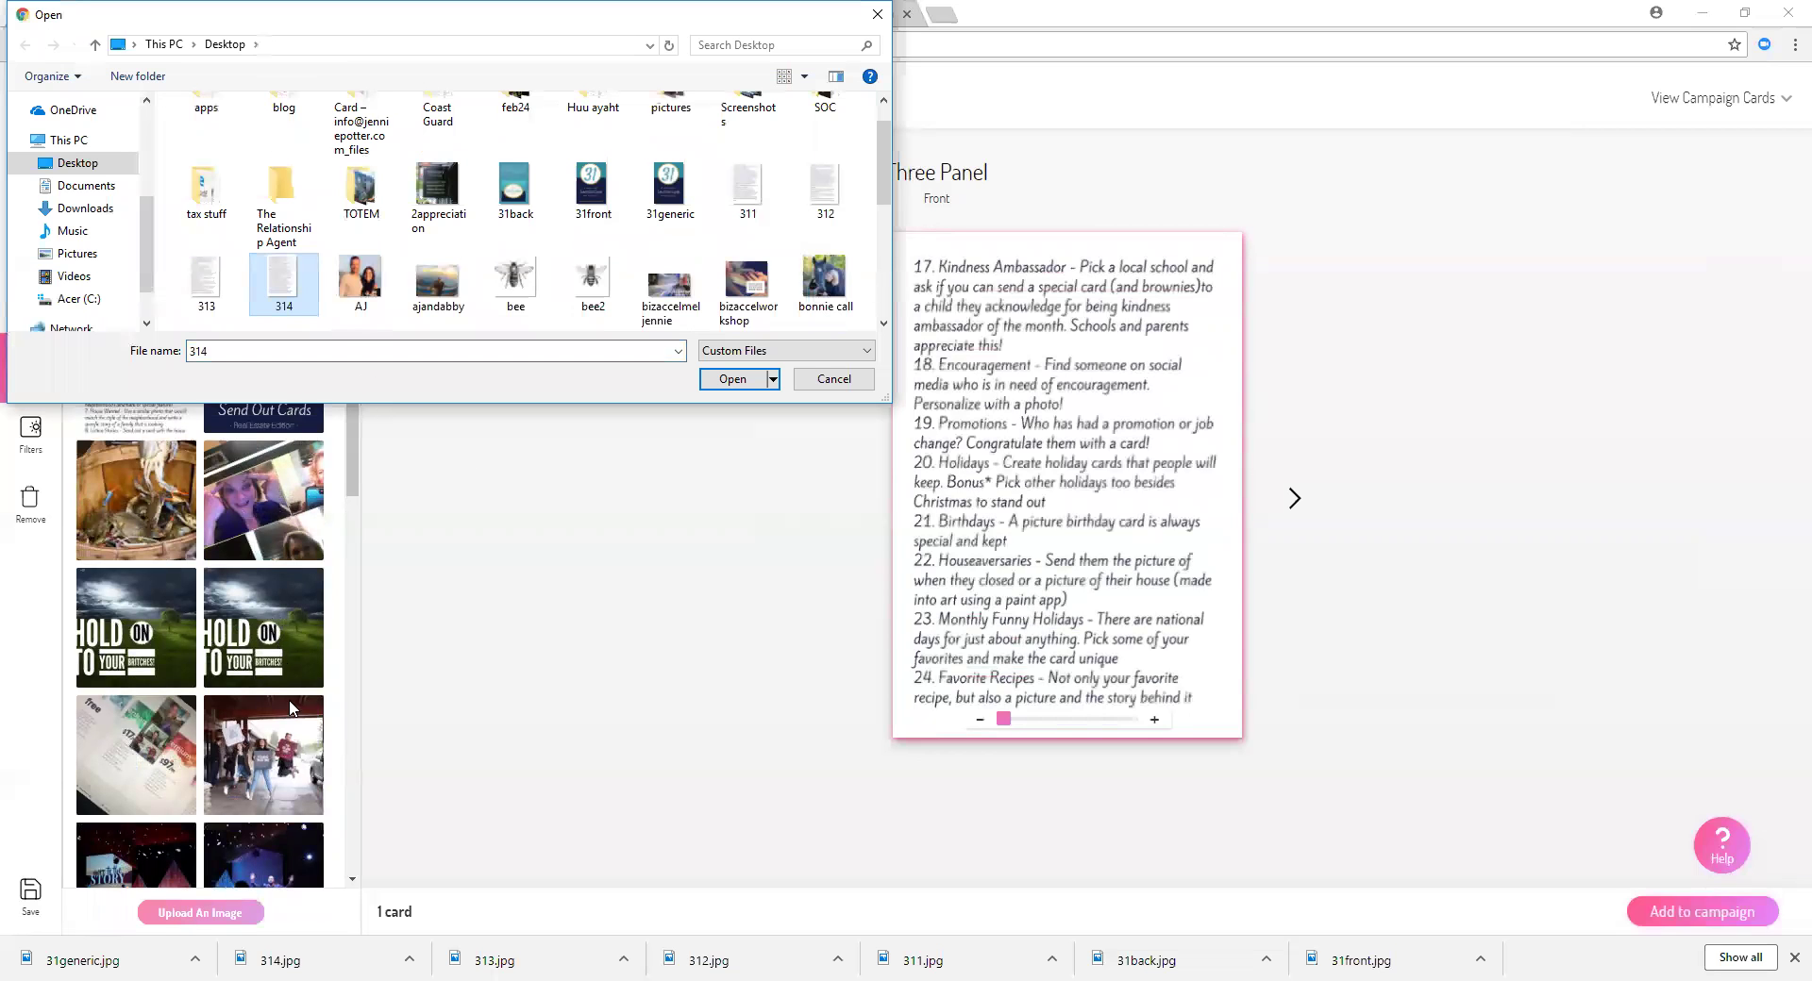
{"action": "left_click", "coordinate": [743, 380]}
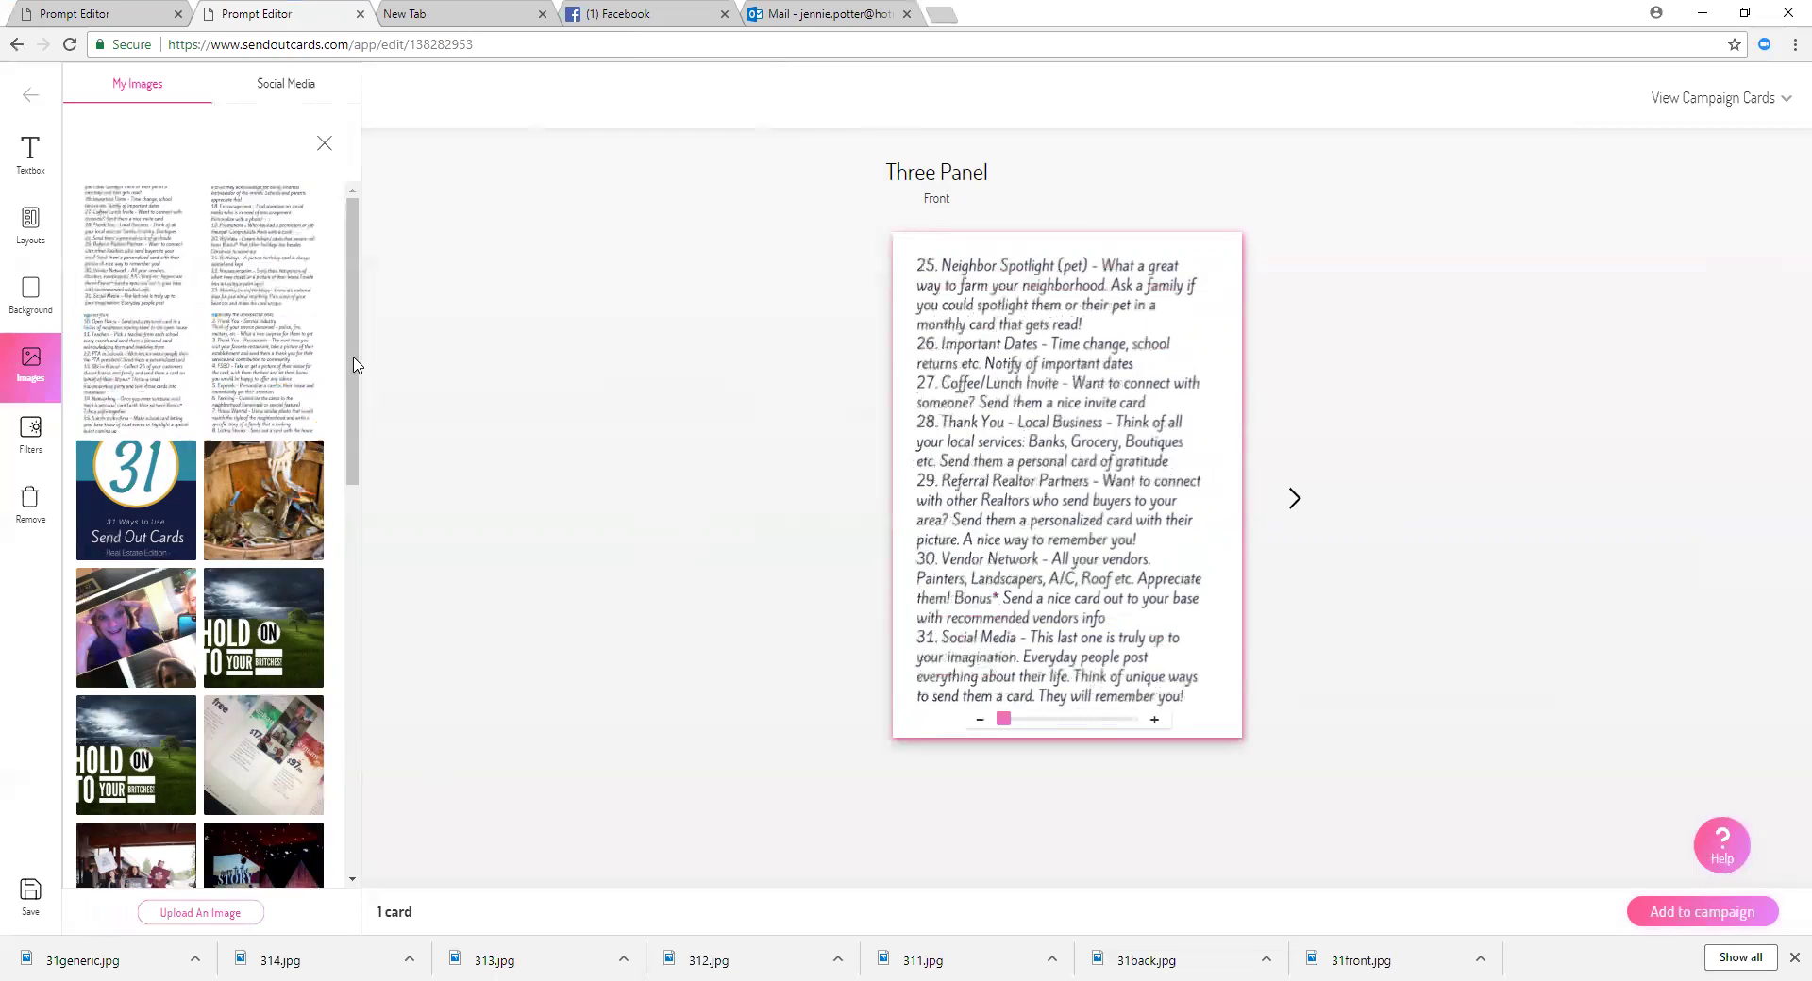
Step: Put the 31 Ways cover on the front and a full-image ways 1–8 list on the first inside panel
{"action": "left_click", "coordinate": [165, 517]}
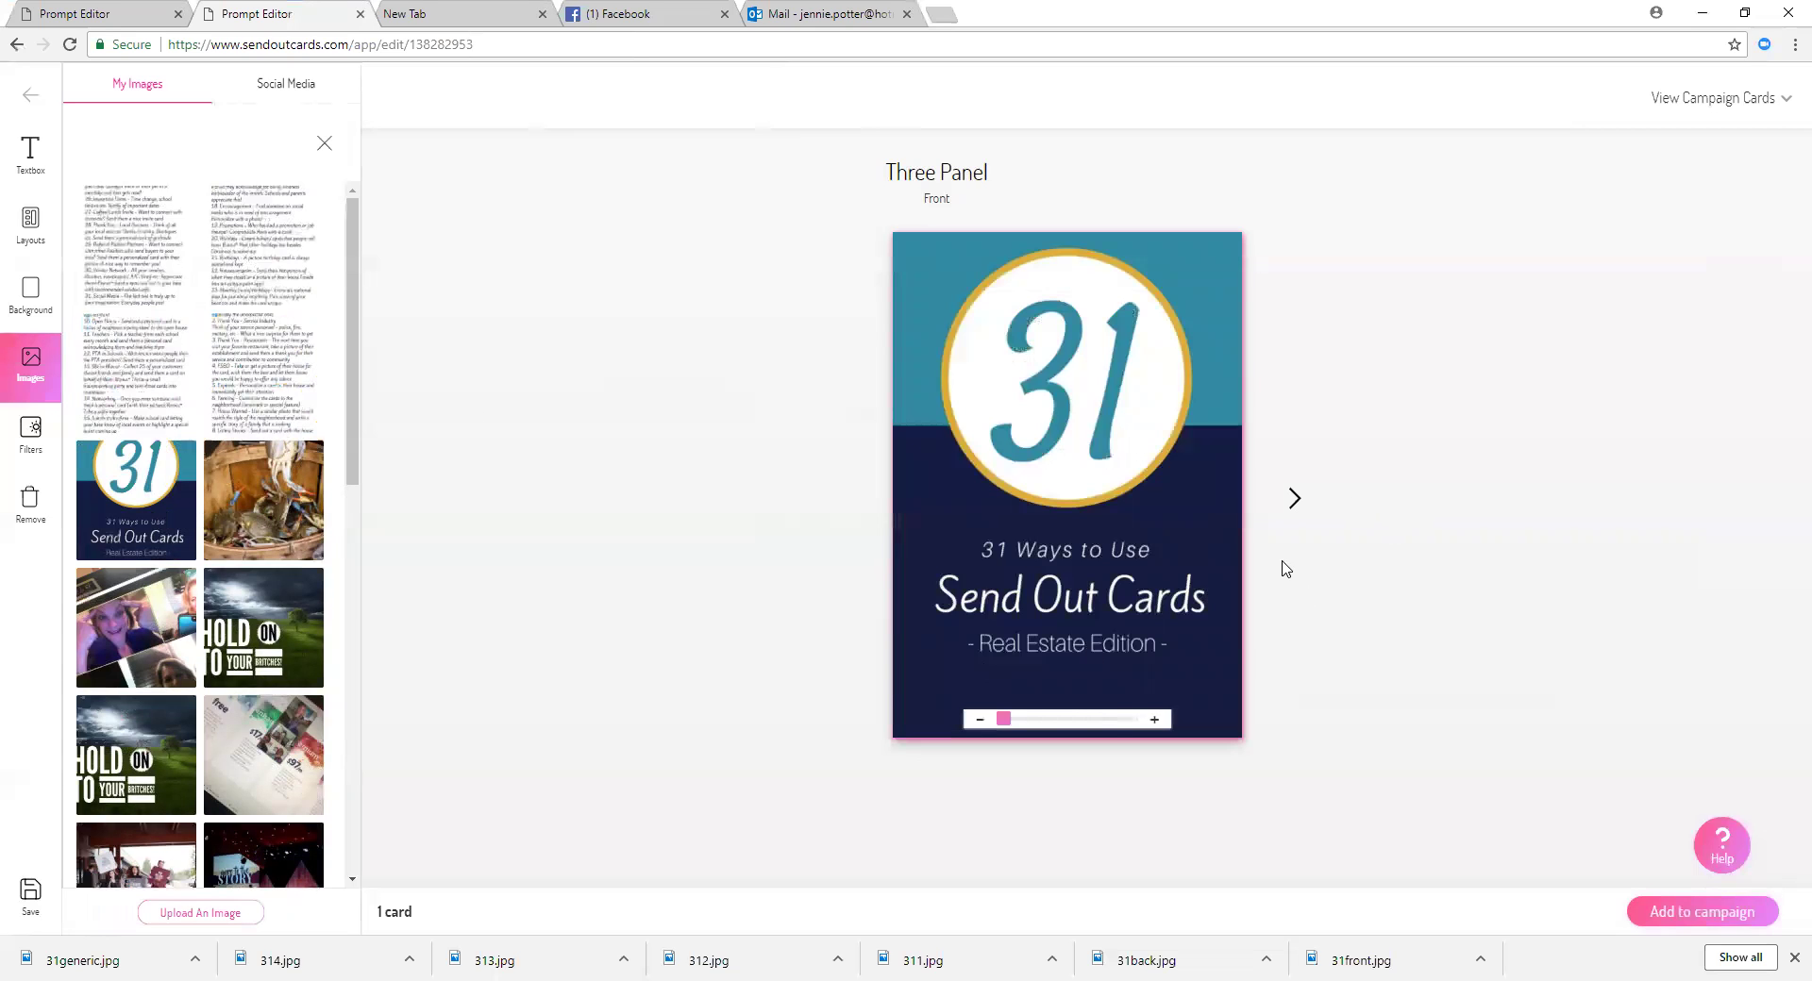
{"action": "left_click", "coordinate": [1300, 500]}
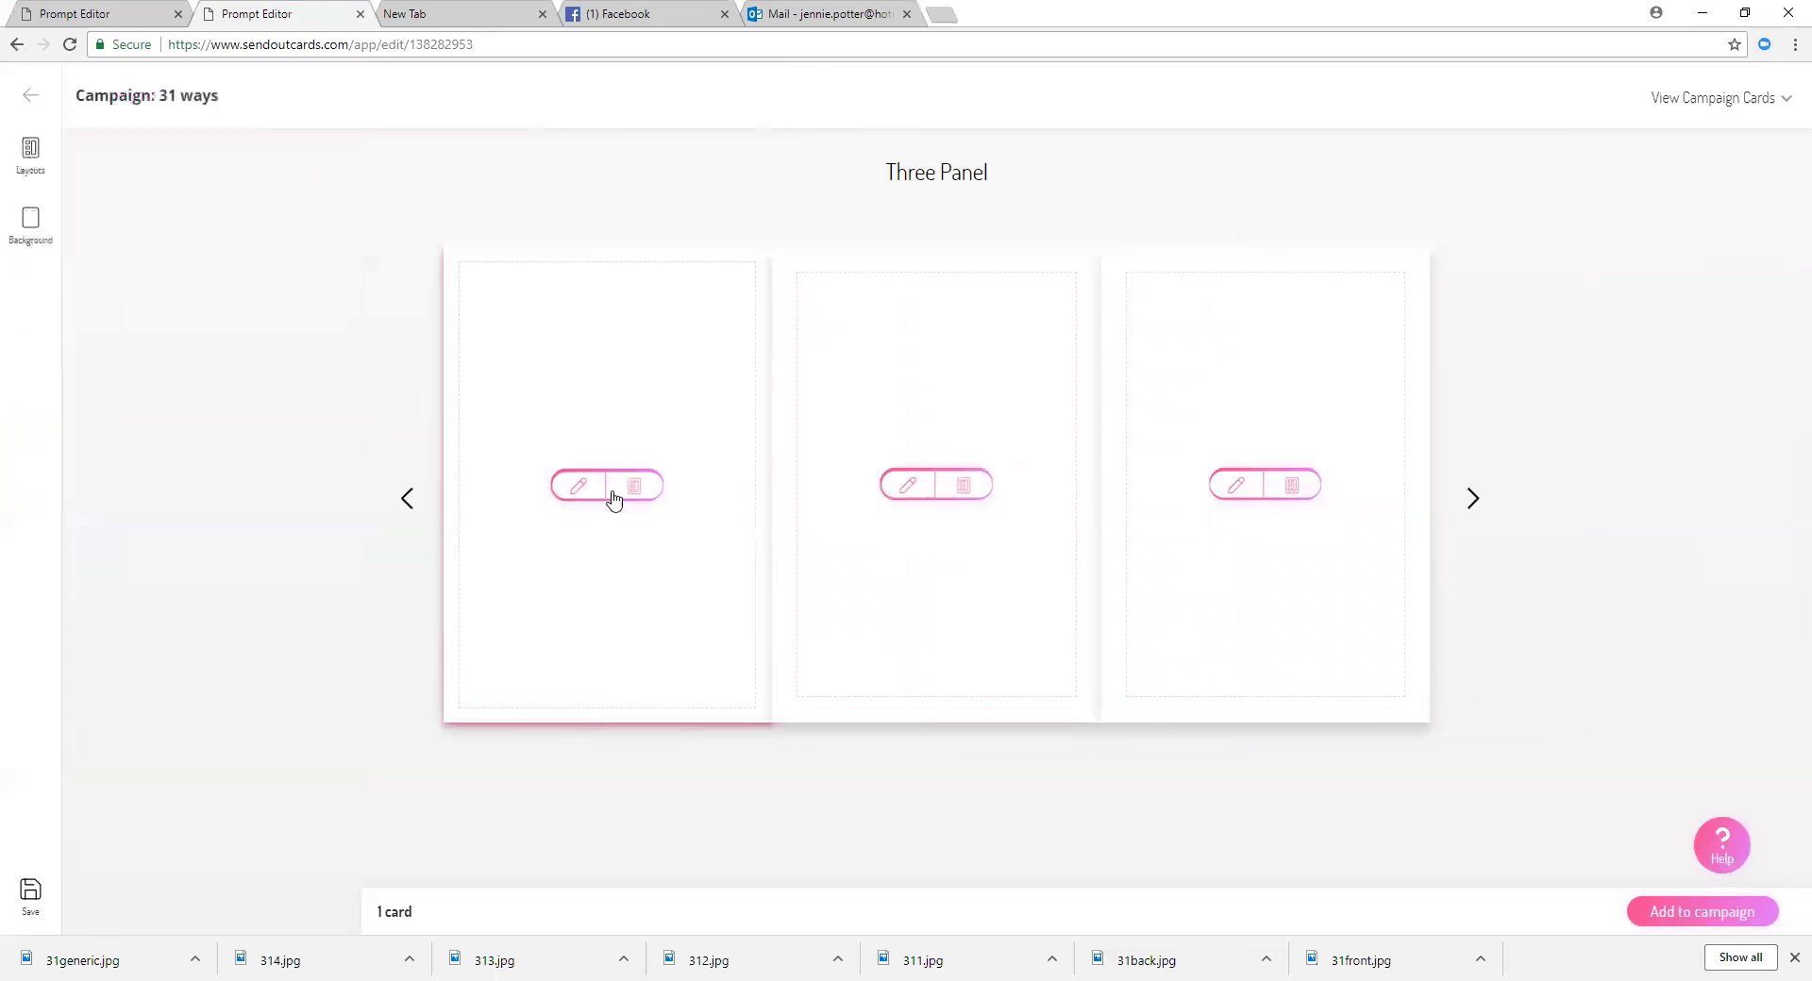
{"action": "left_click", "coordinate": [614, 488]}
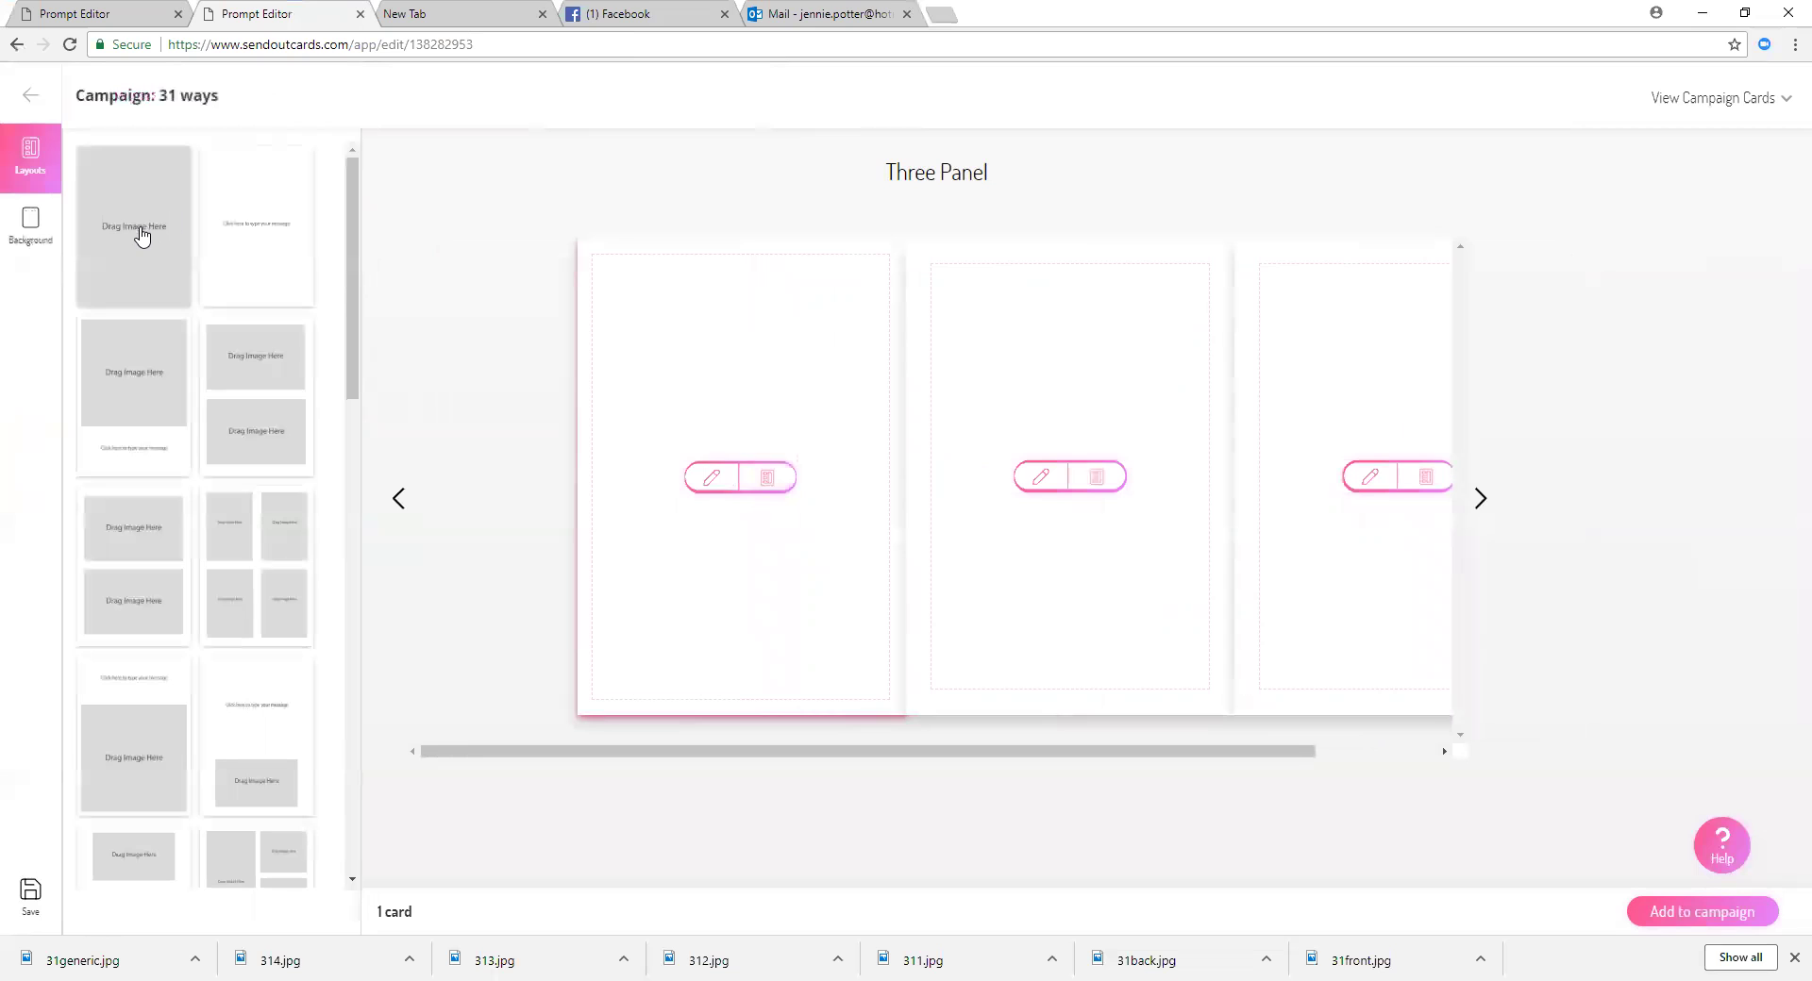
{"action": "left_click", "coordinate": [170, 242]}
{"action": "left_click", "coordinate": [749, 477]}
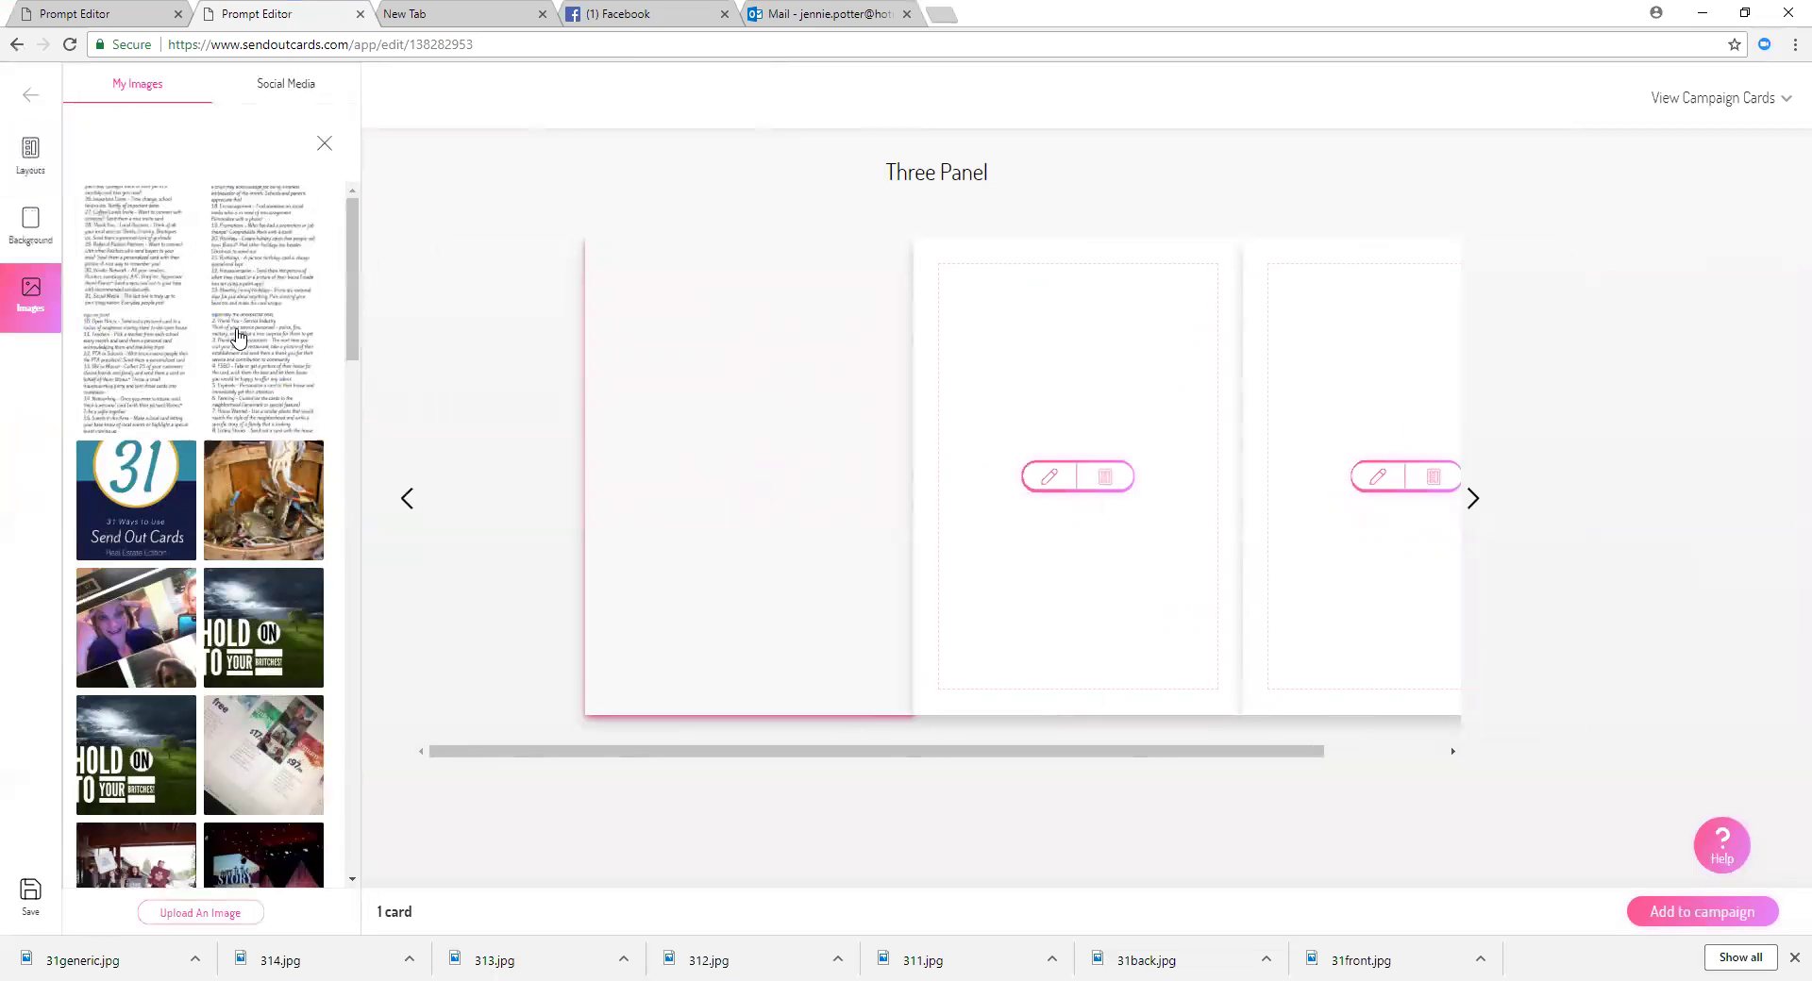
{"action": "left_click", "coordinate": [191, 259]}
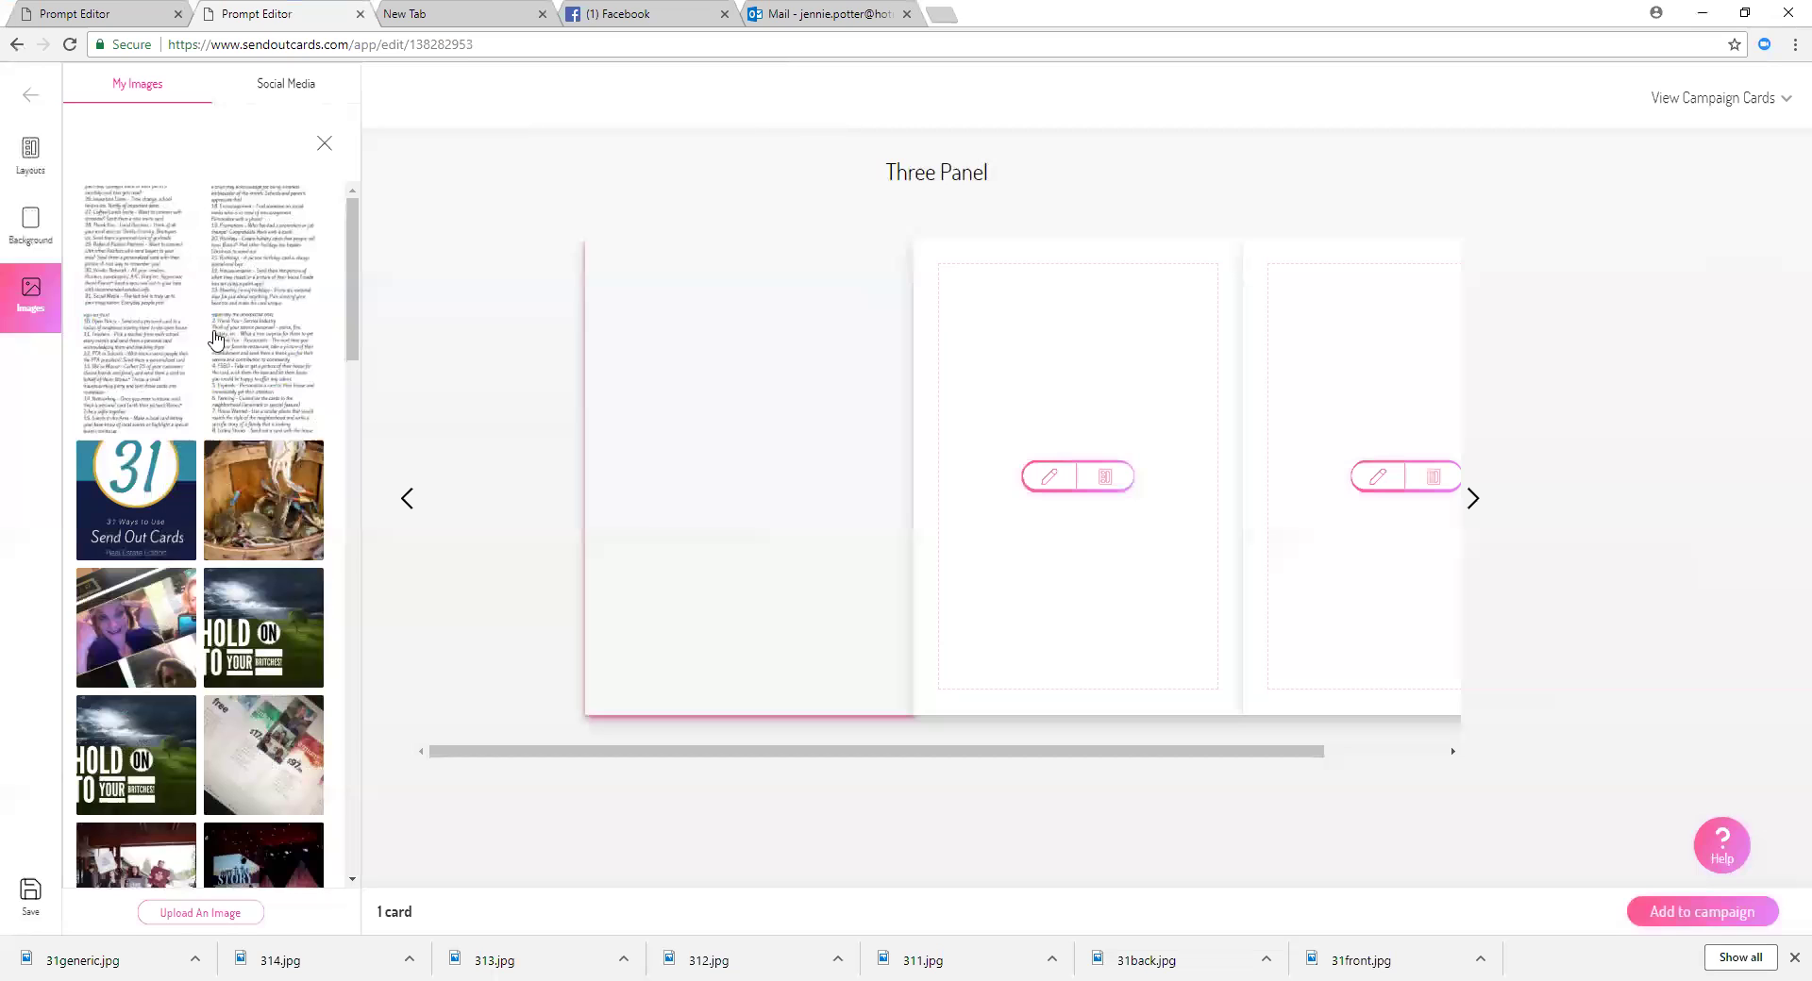
Step: Place the tips 9–16 image in the middle panel and tips 17–24 in the right panel
{"action": "left_click", "coordinate": [1043, 479]}
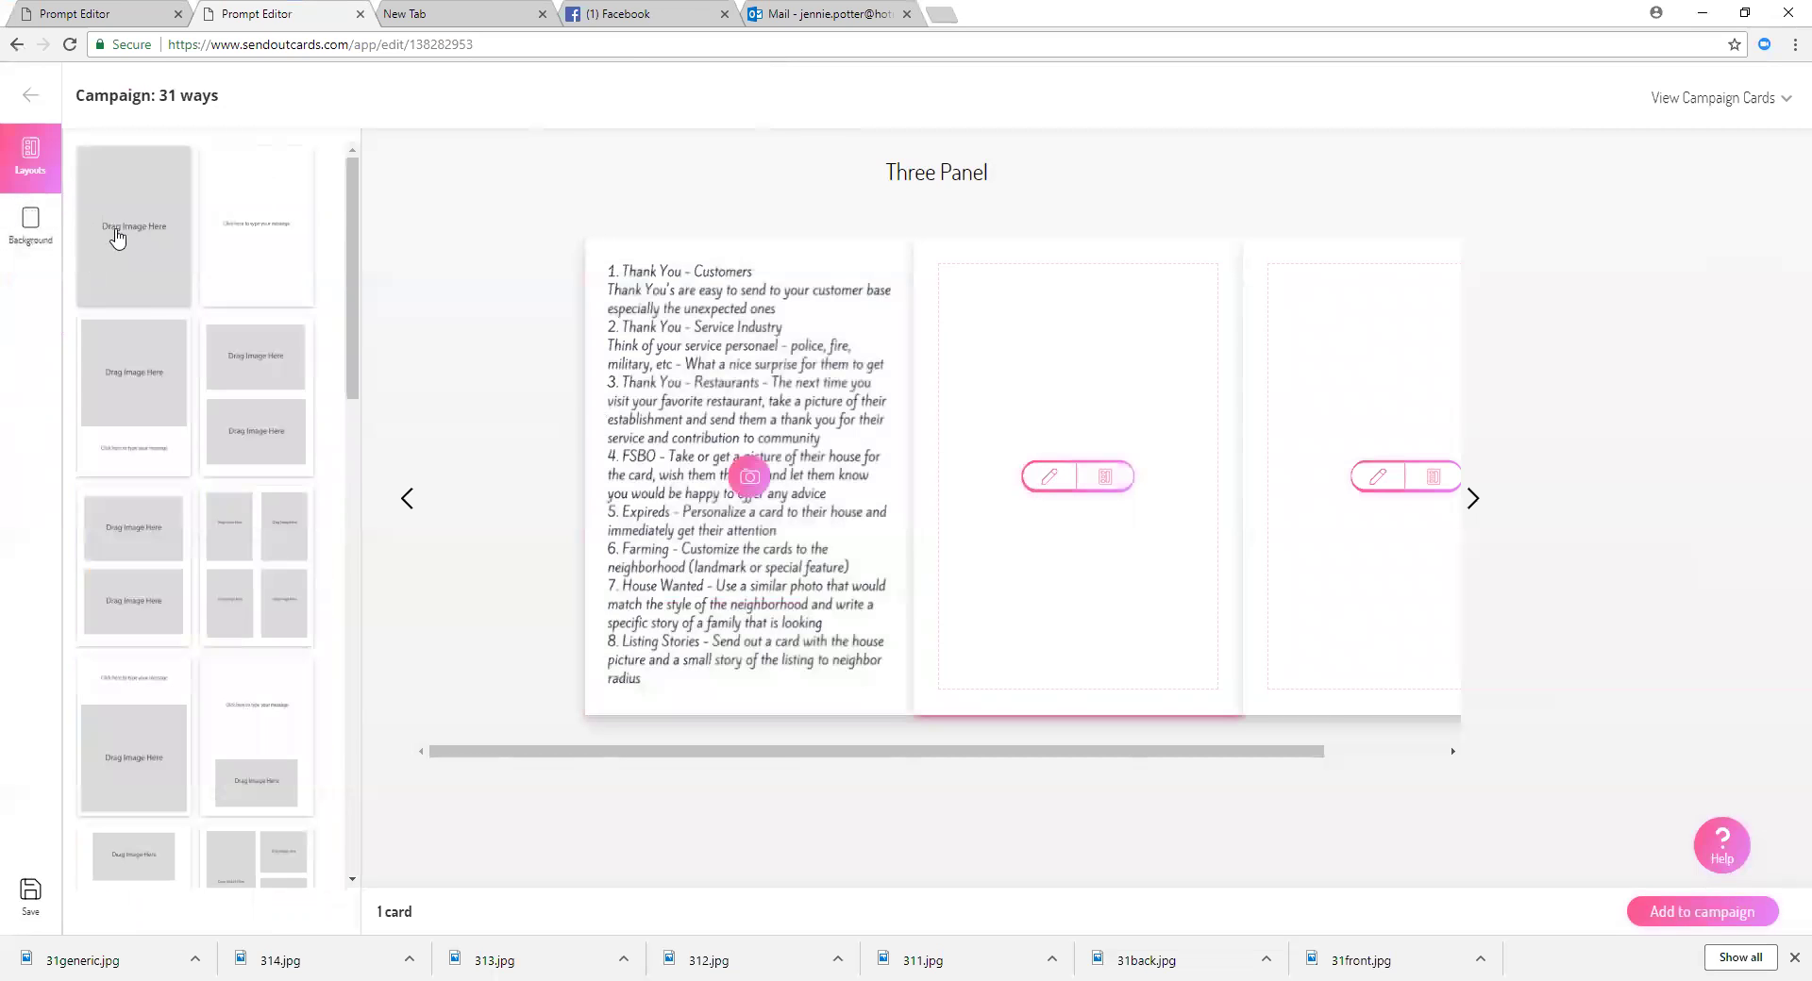
{"action": "left_click", "coordinate": [1077, 479]}
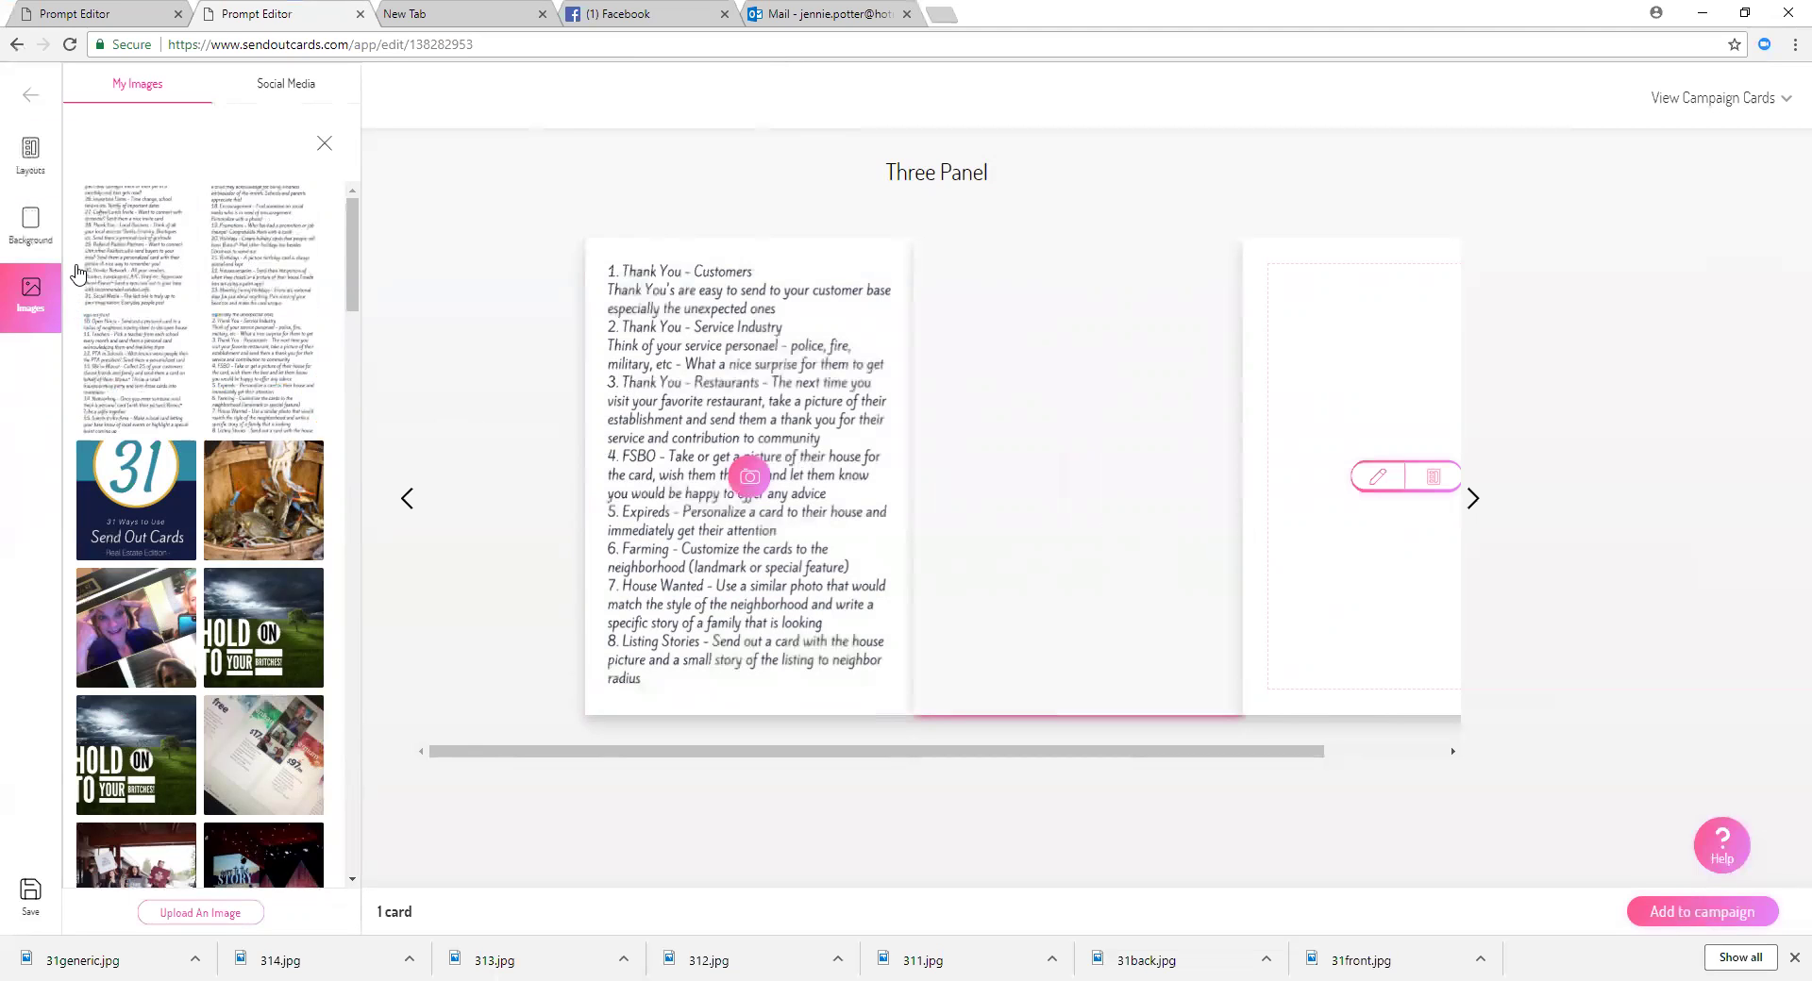
{"action": "left_click", "coordinate": [137, 366]}
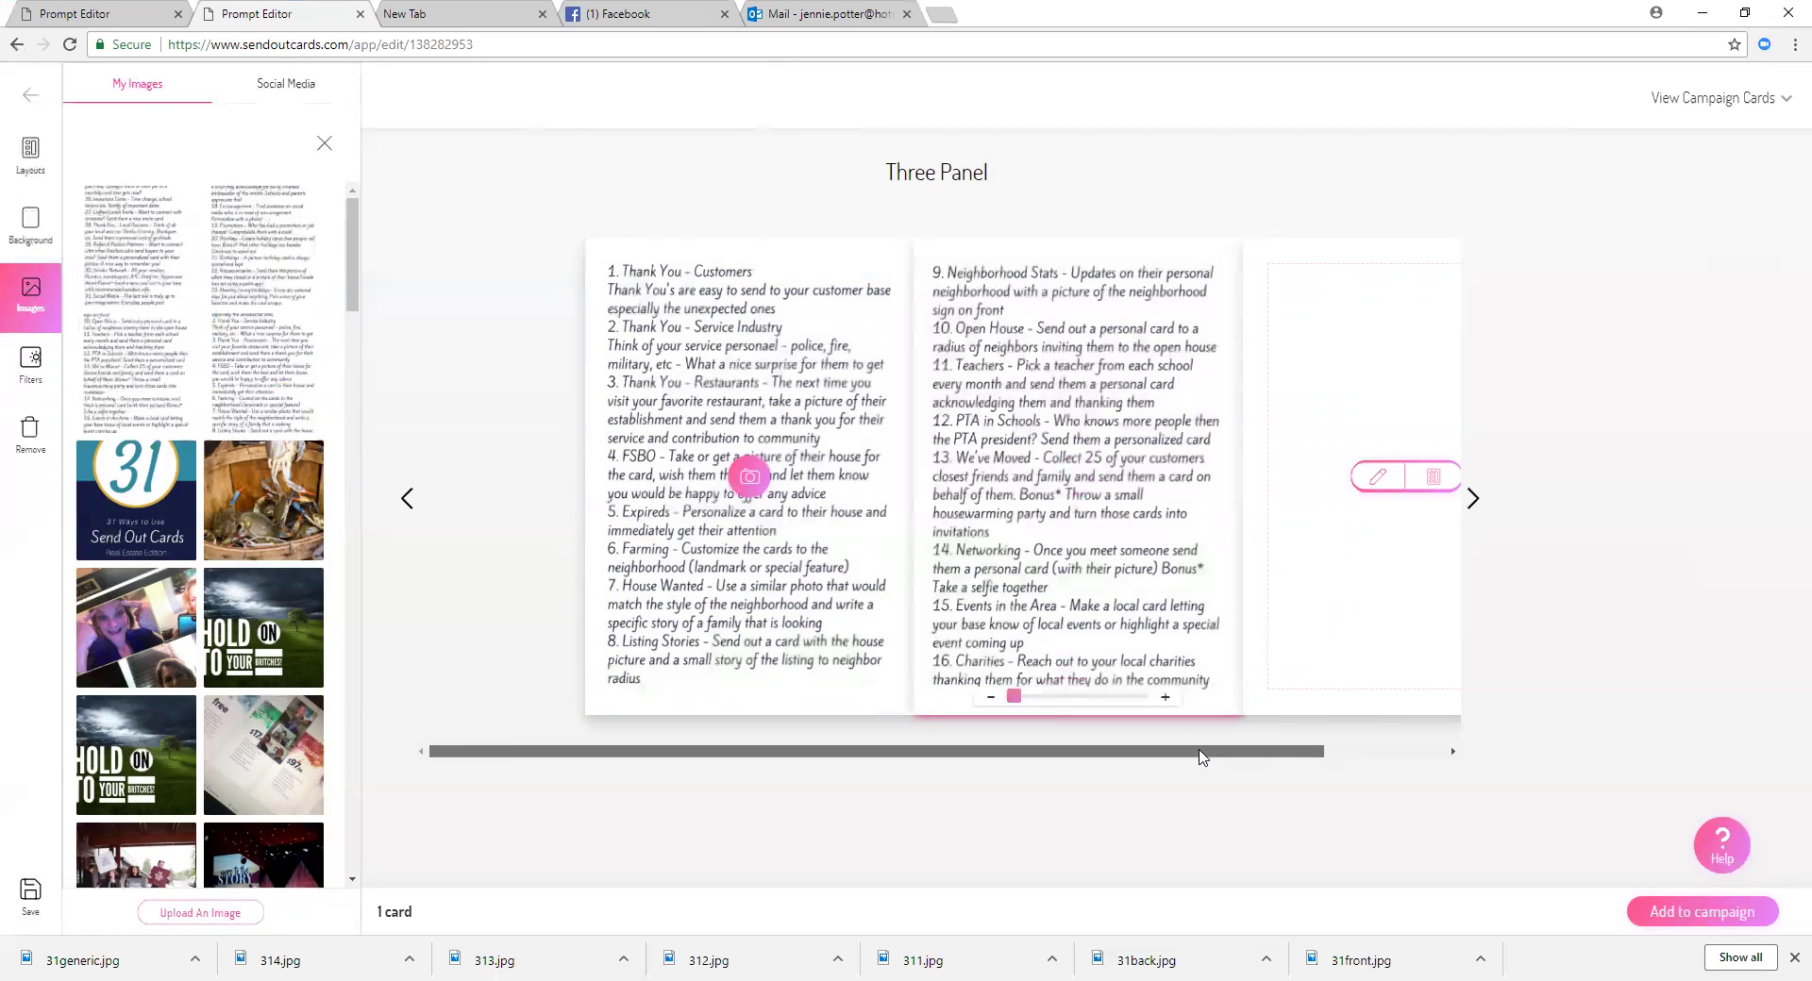
{"action": "left_click_drag", "start_coordinate": [1267, 752], "coordinate": [1388, 751]}
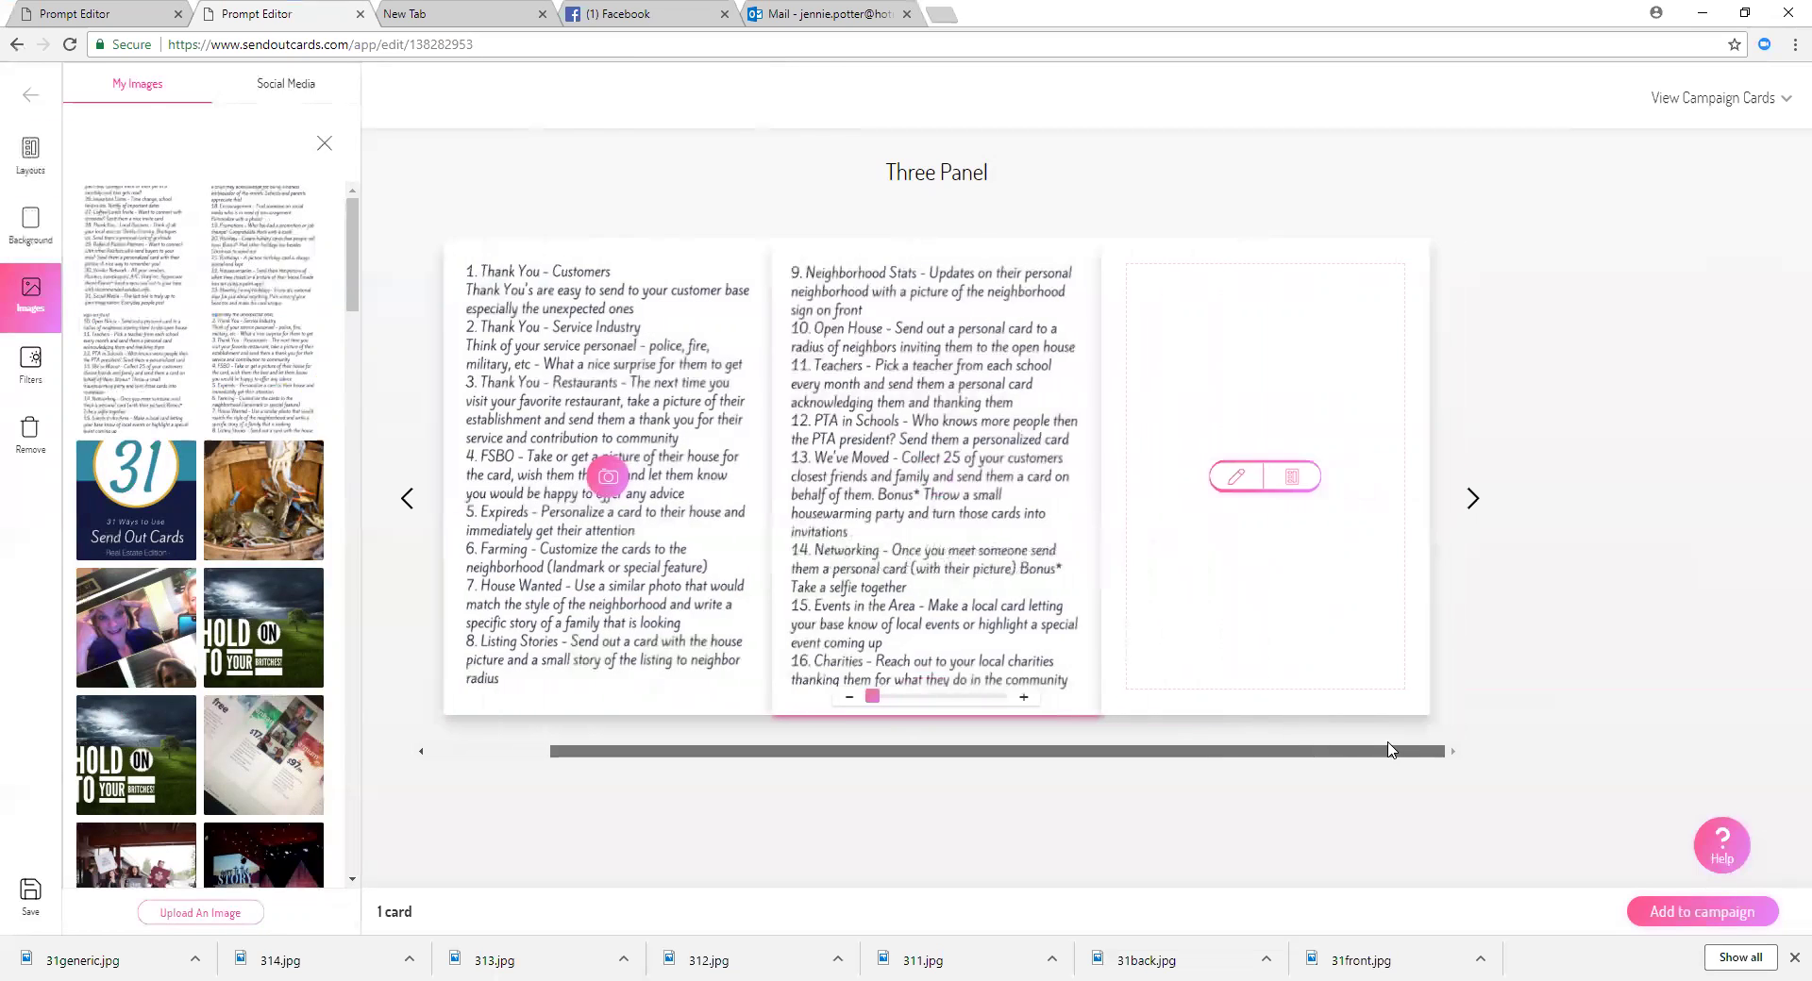
{"action": "left_click", "coordinate": [1292, 479]}
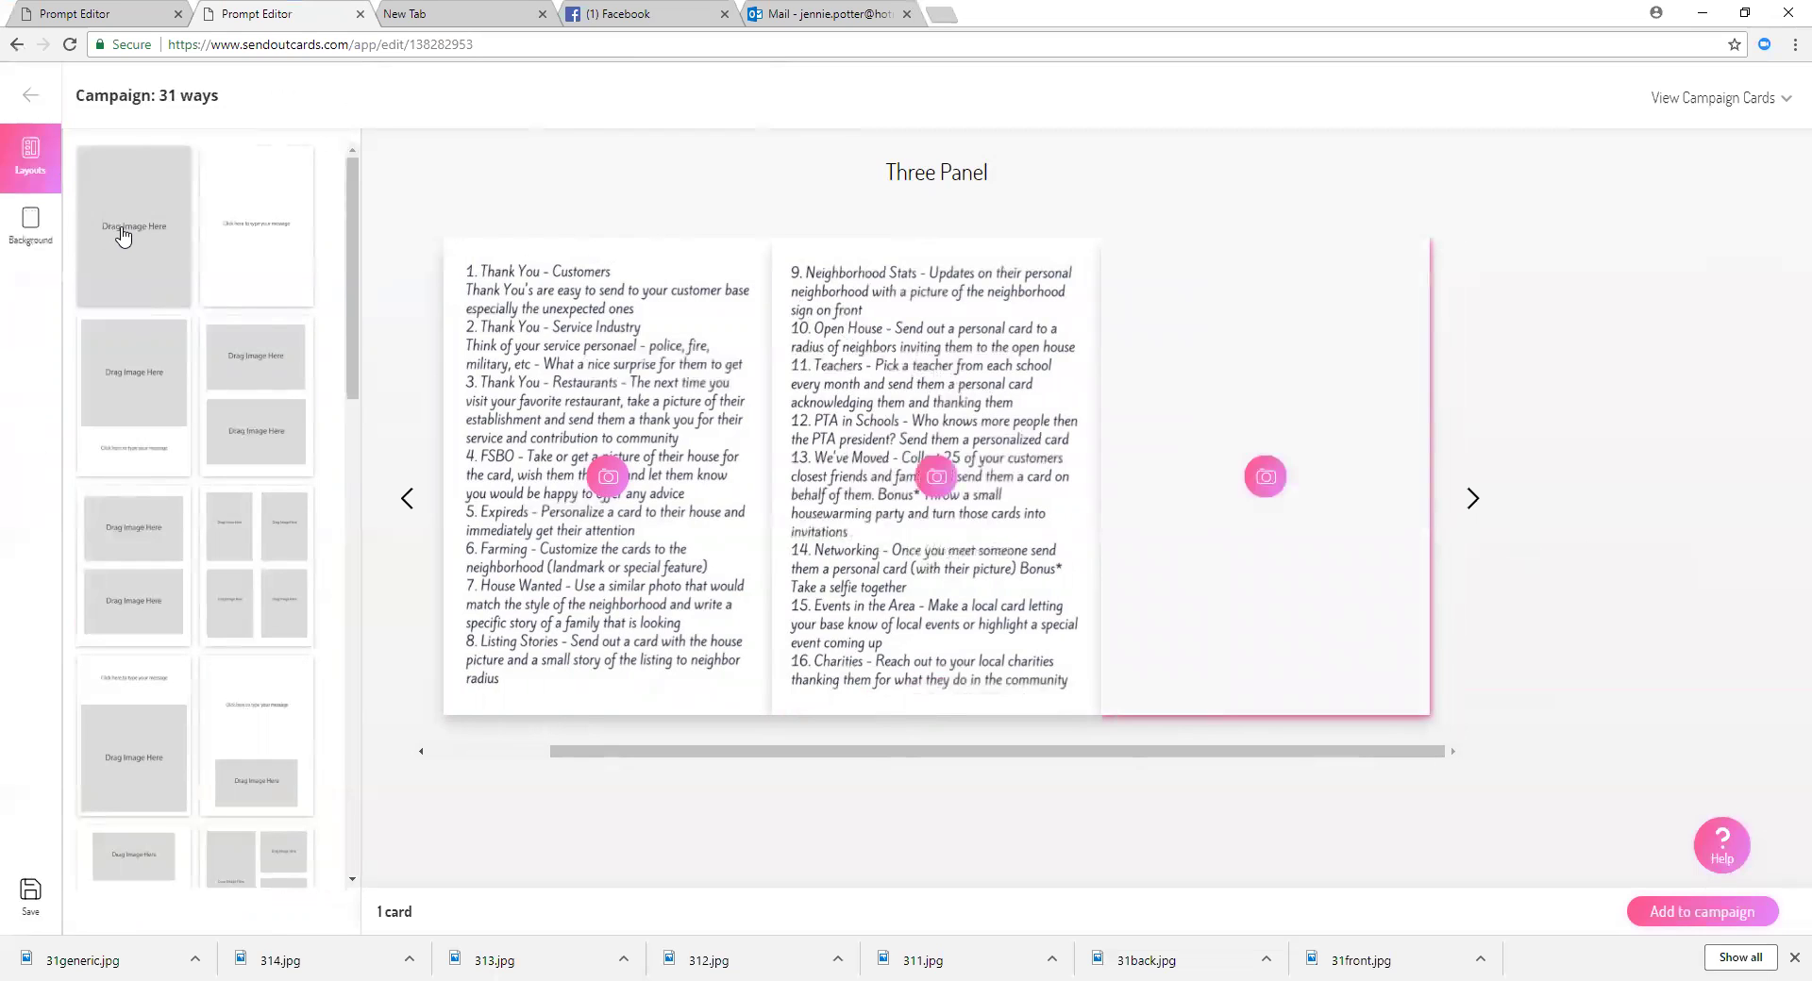
{"action": "left_click", "coordinate": [1266, 479]}
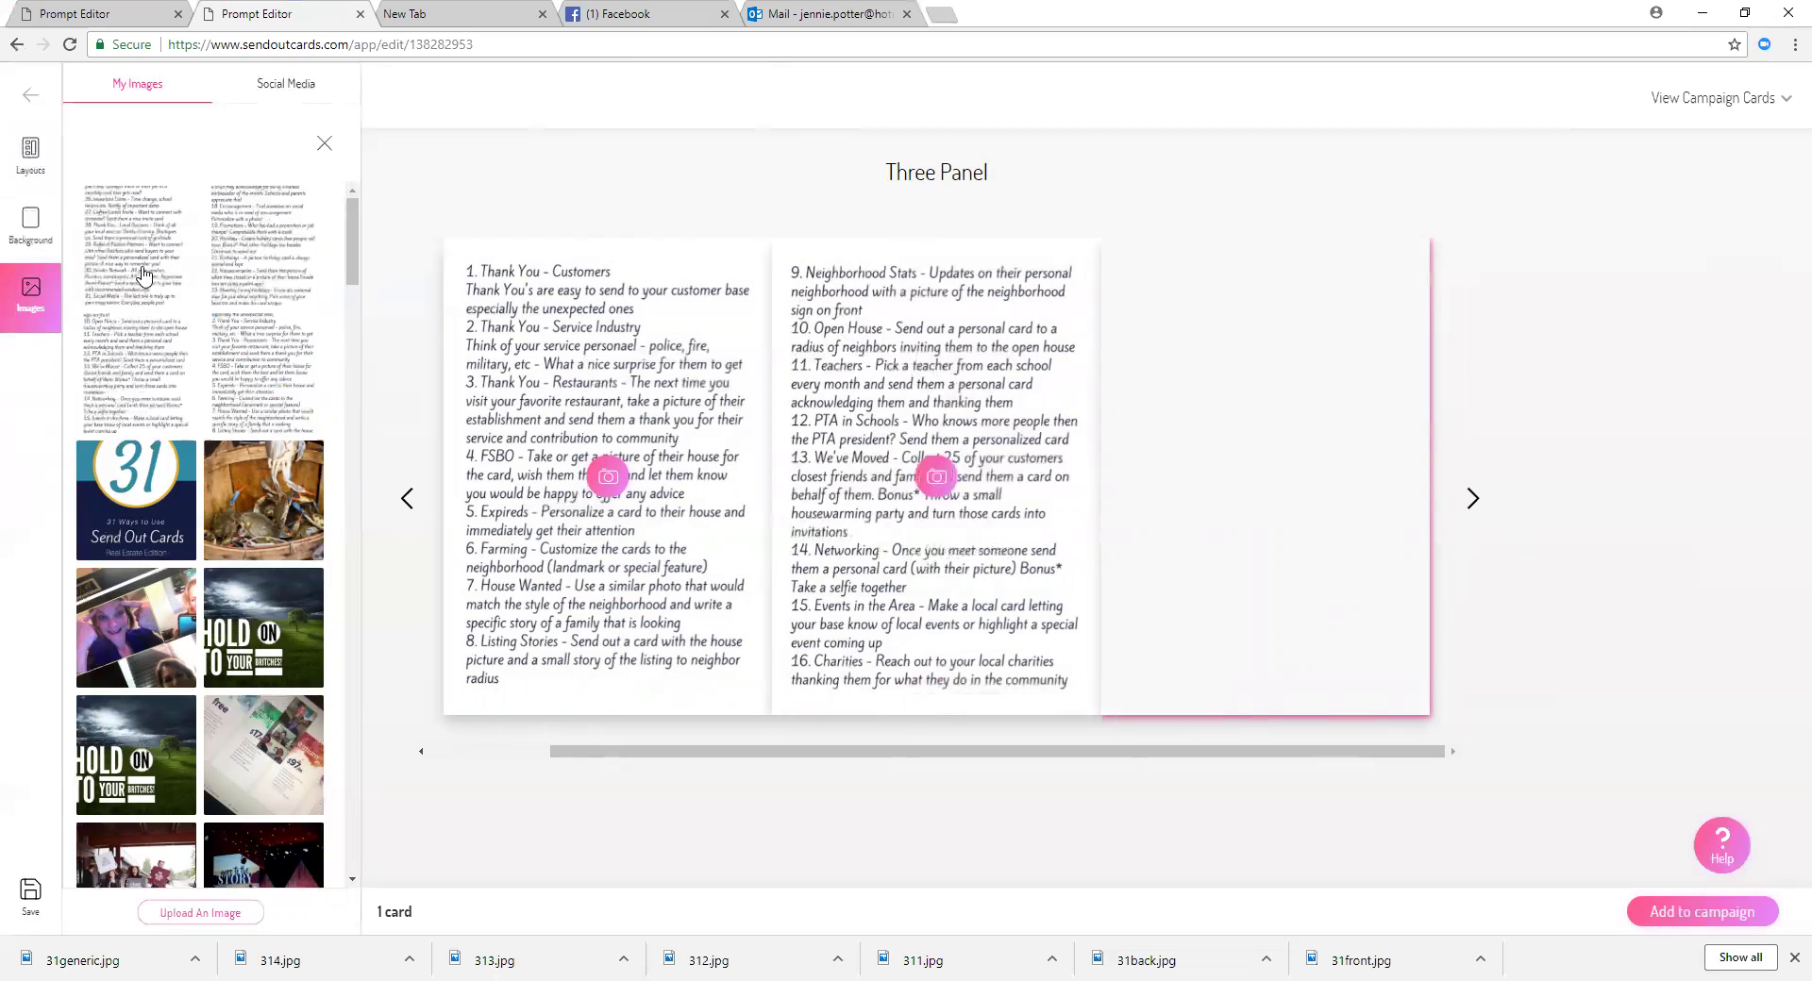
{"action": "left_click", "coordinate": [269, 250]}
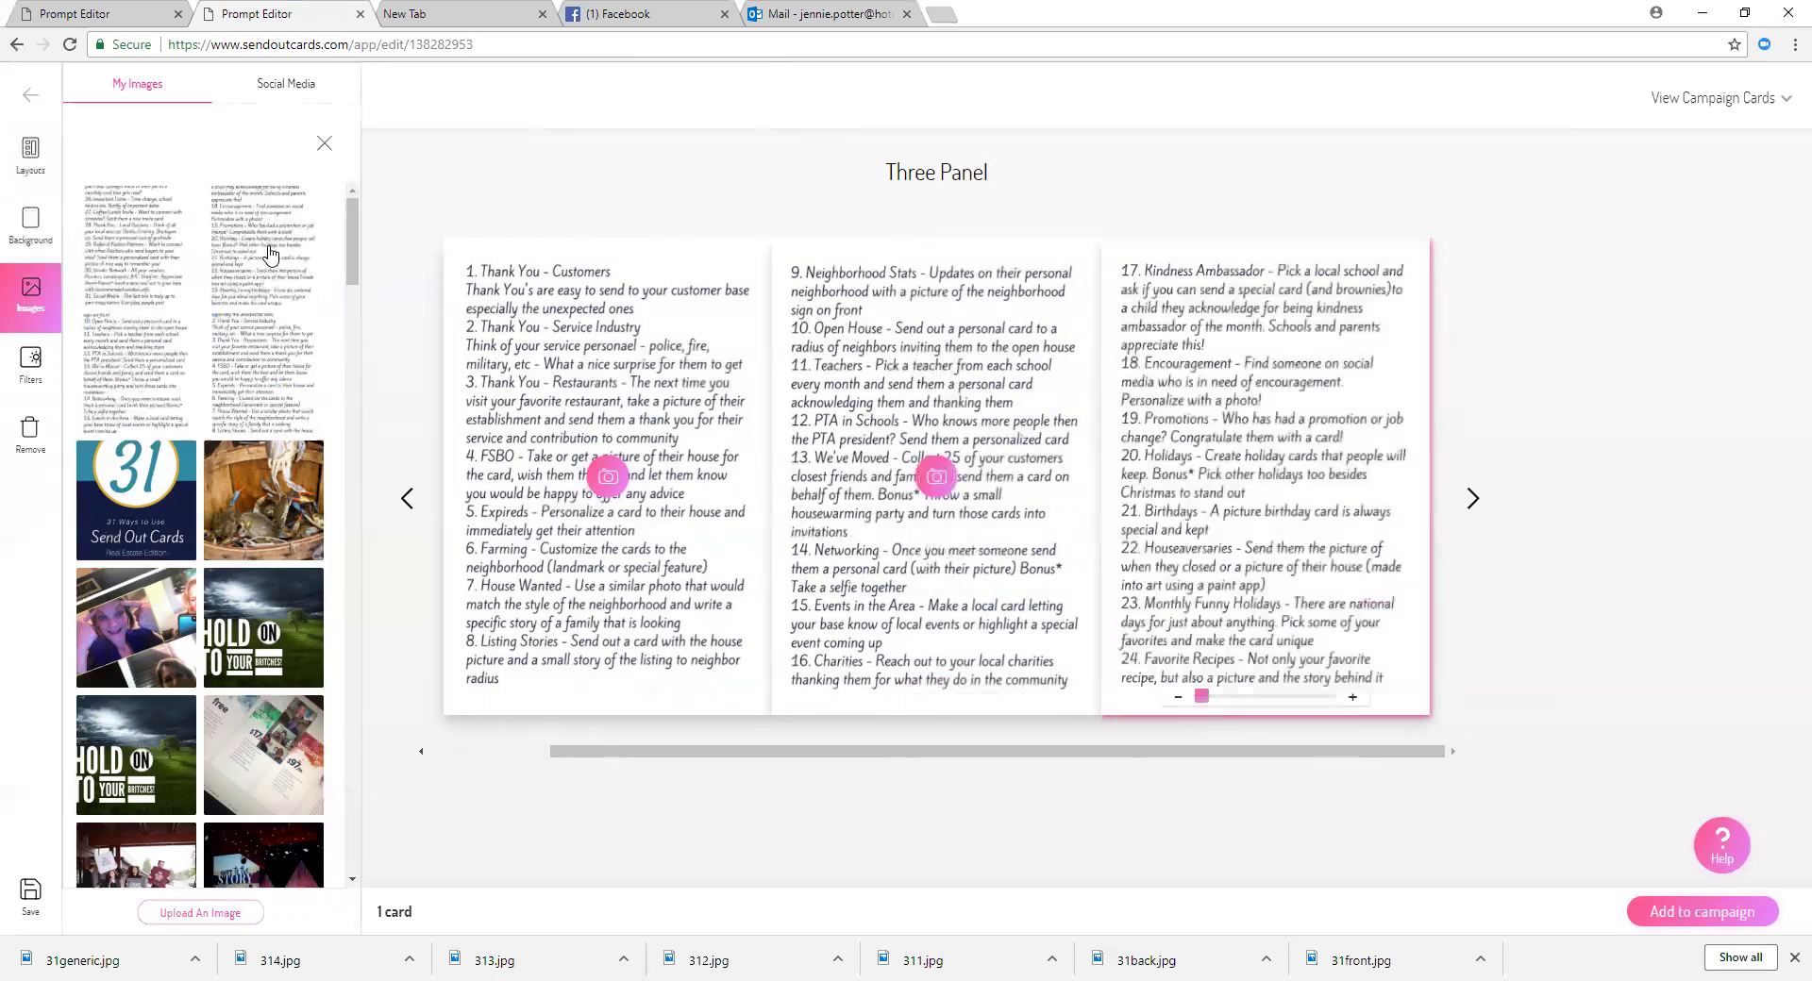
Step: Give the back panel a full-image layout showing the tips 25–31 image
{"action": "left_click", "coordinate": [1474, 500]}
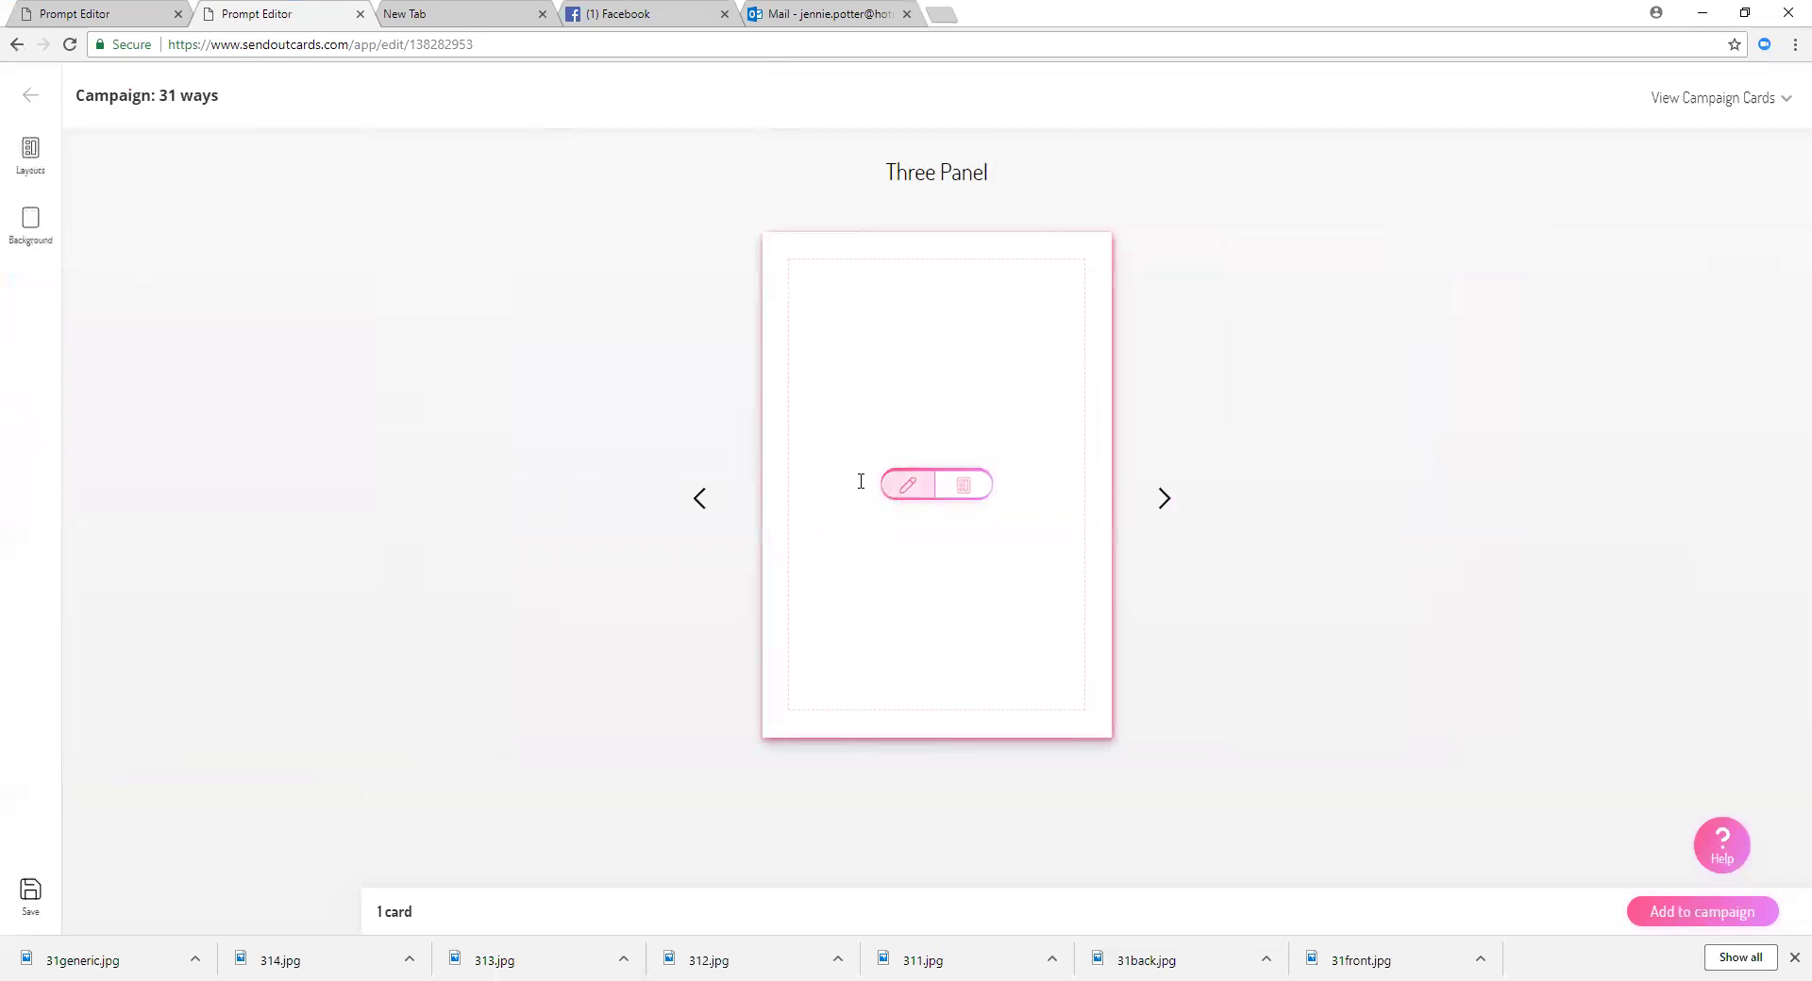
{"action": "left_click", "coordinate": [963, 485]}
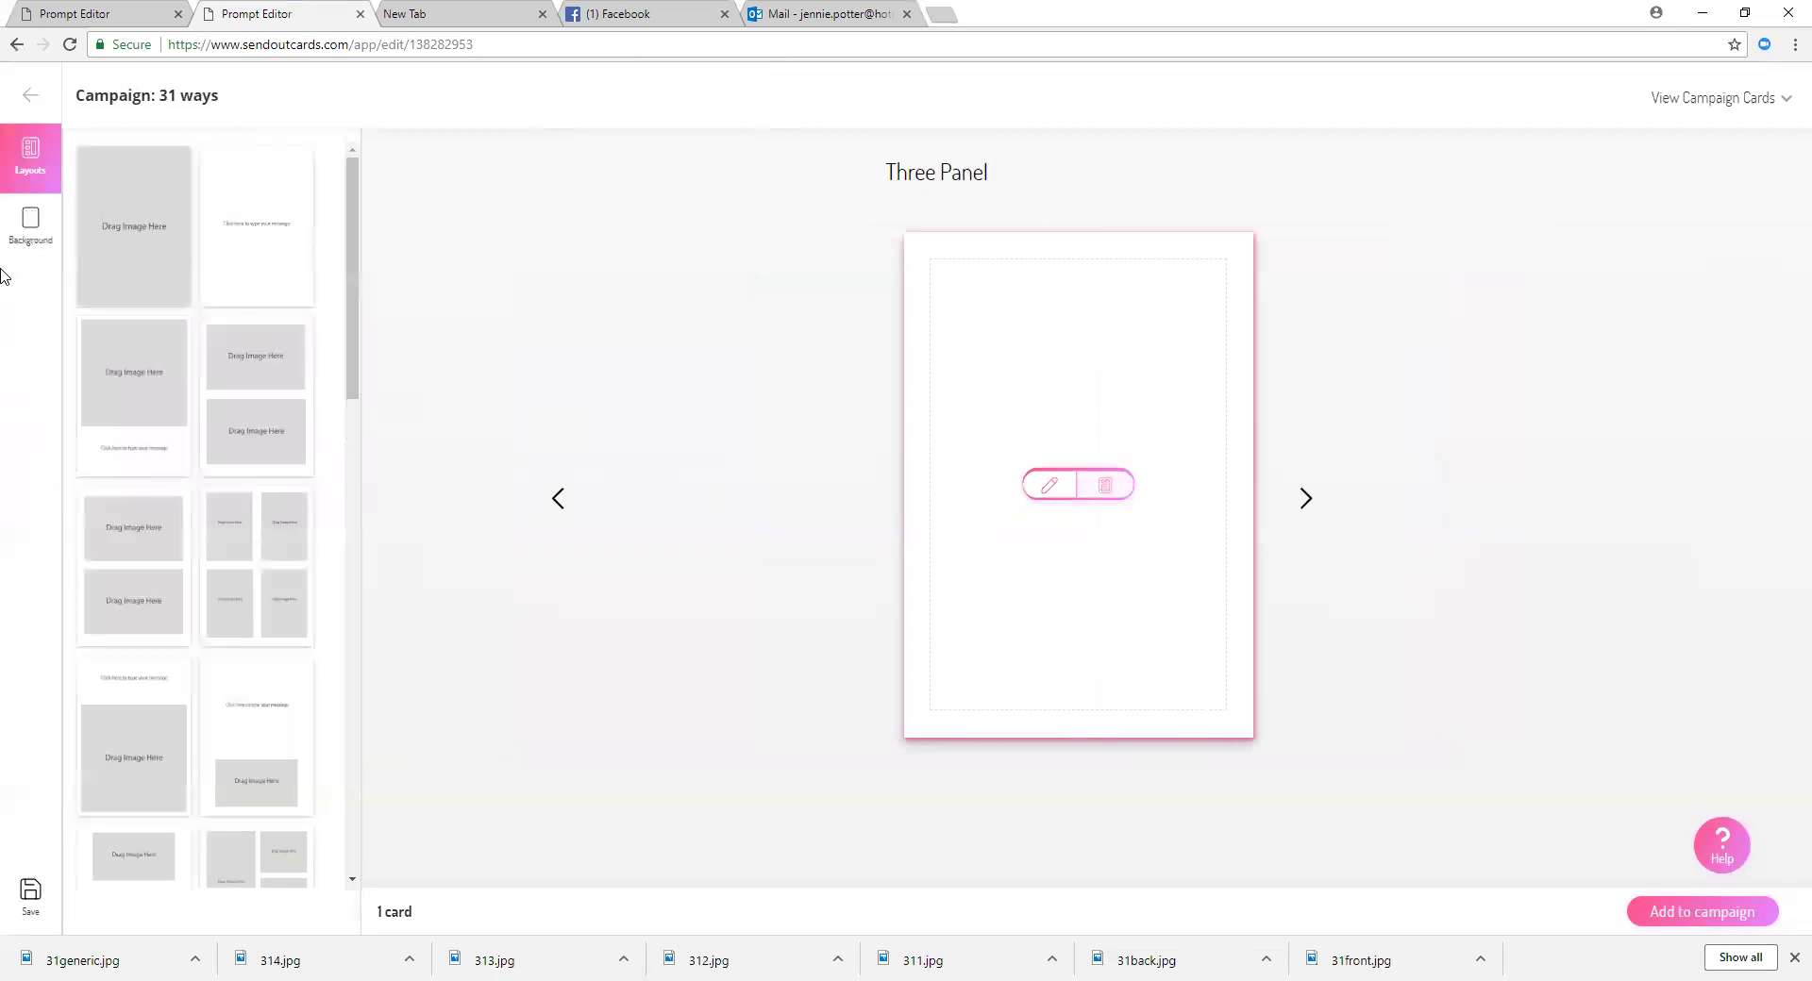
{"action": "left_click", "coordinate": [113, 231]}
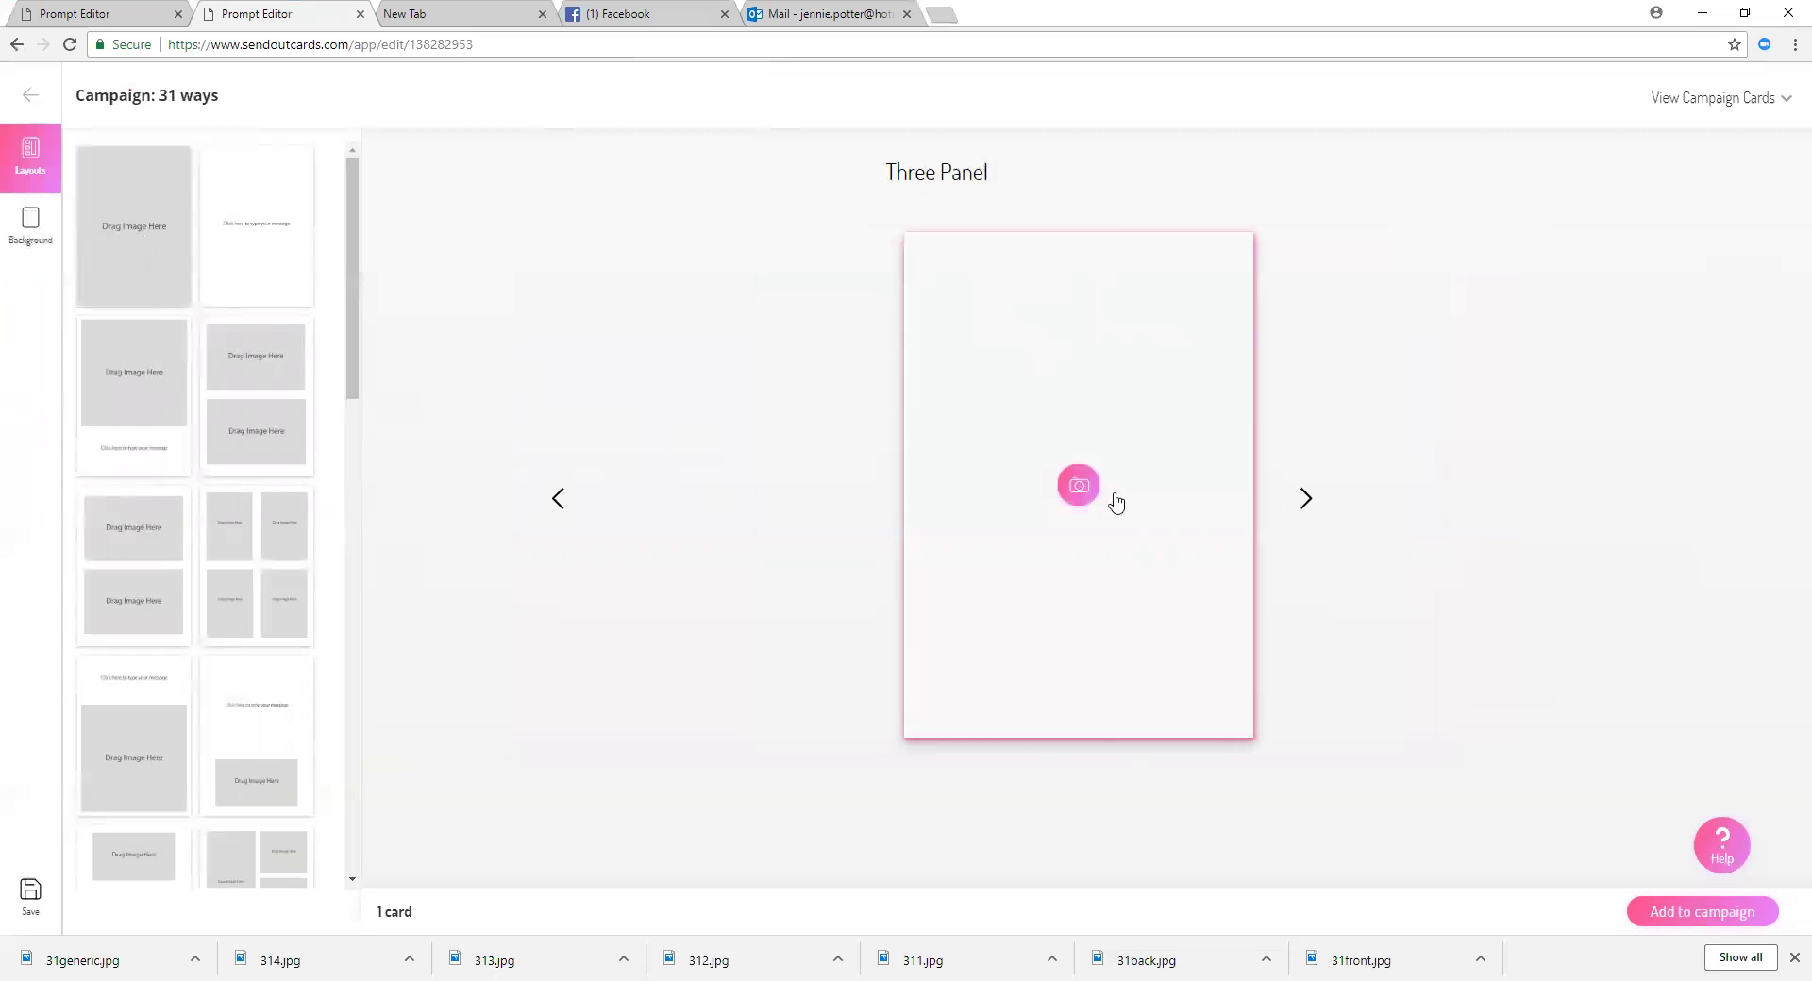
{"action": "left_click", "coordinate": [1079, 487]}
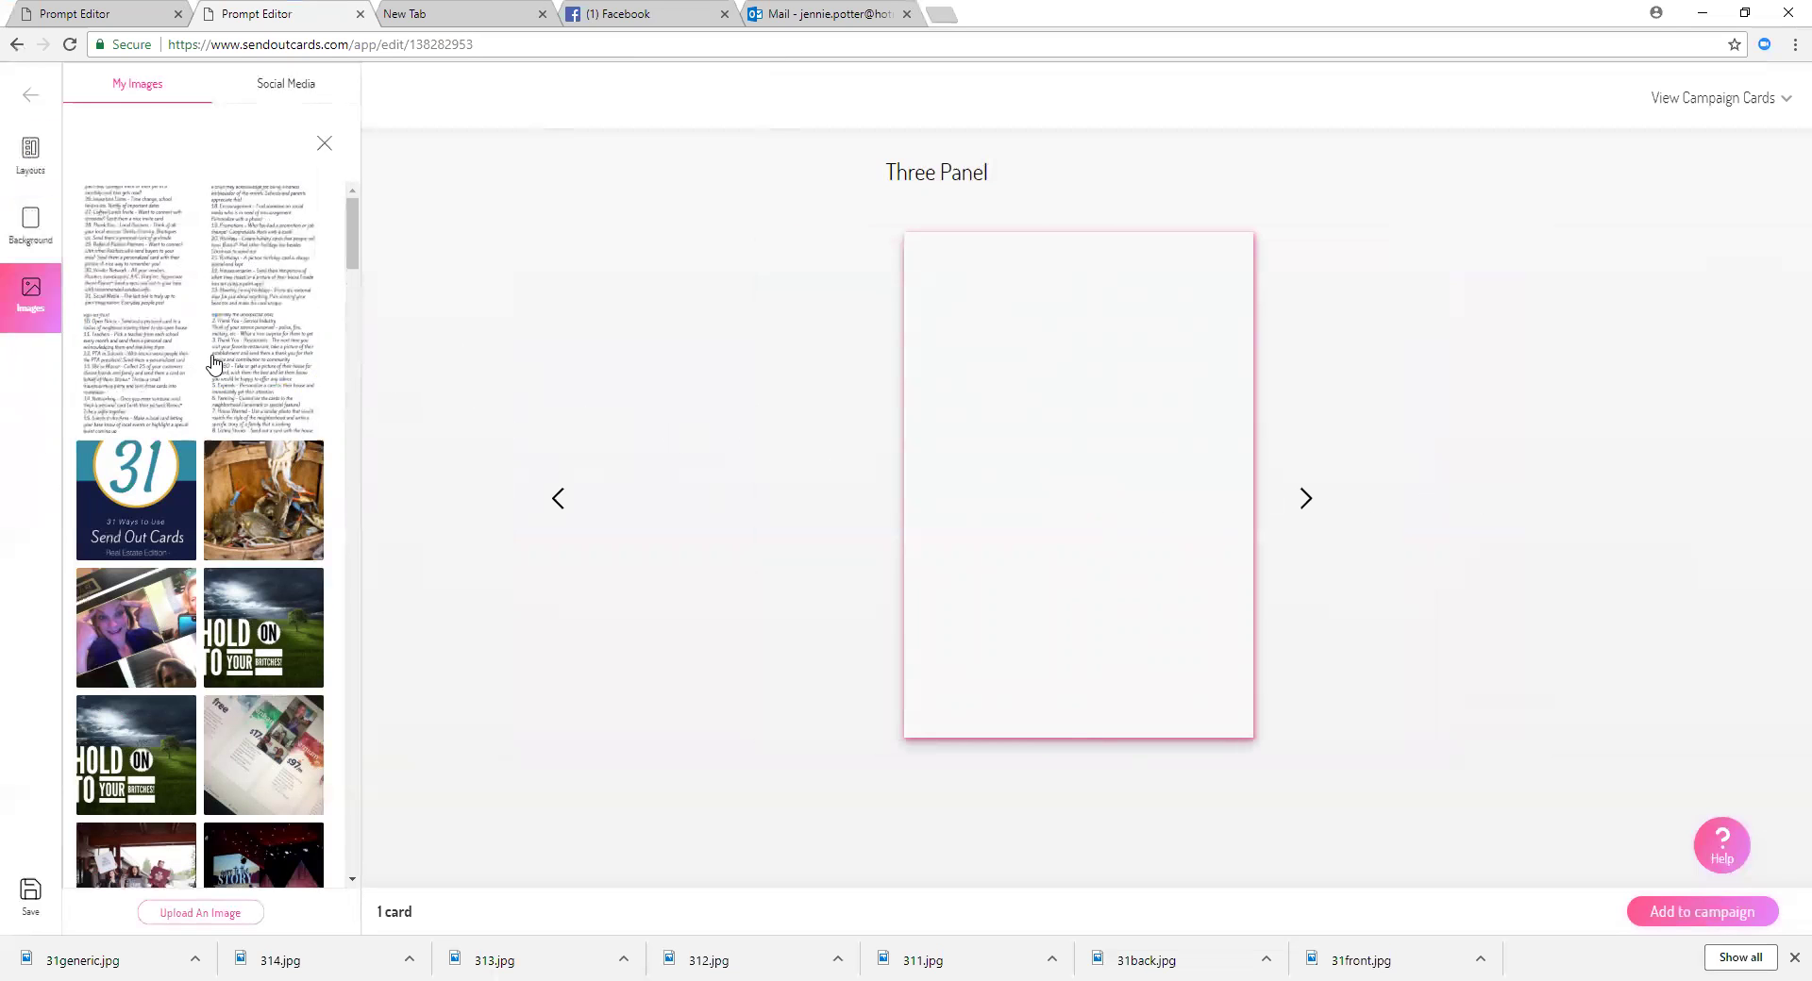
{"action": "left_click", "coordinate": [136, 266]}
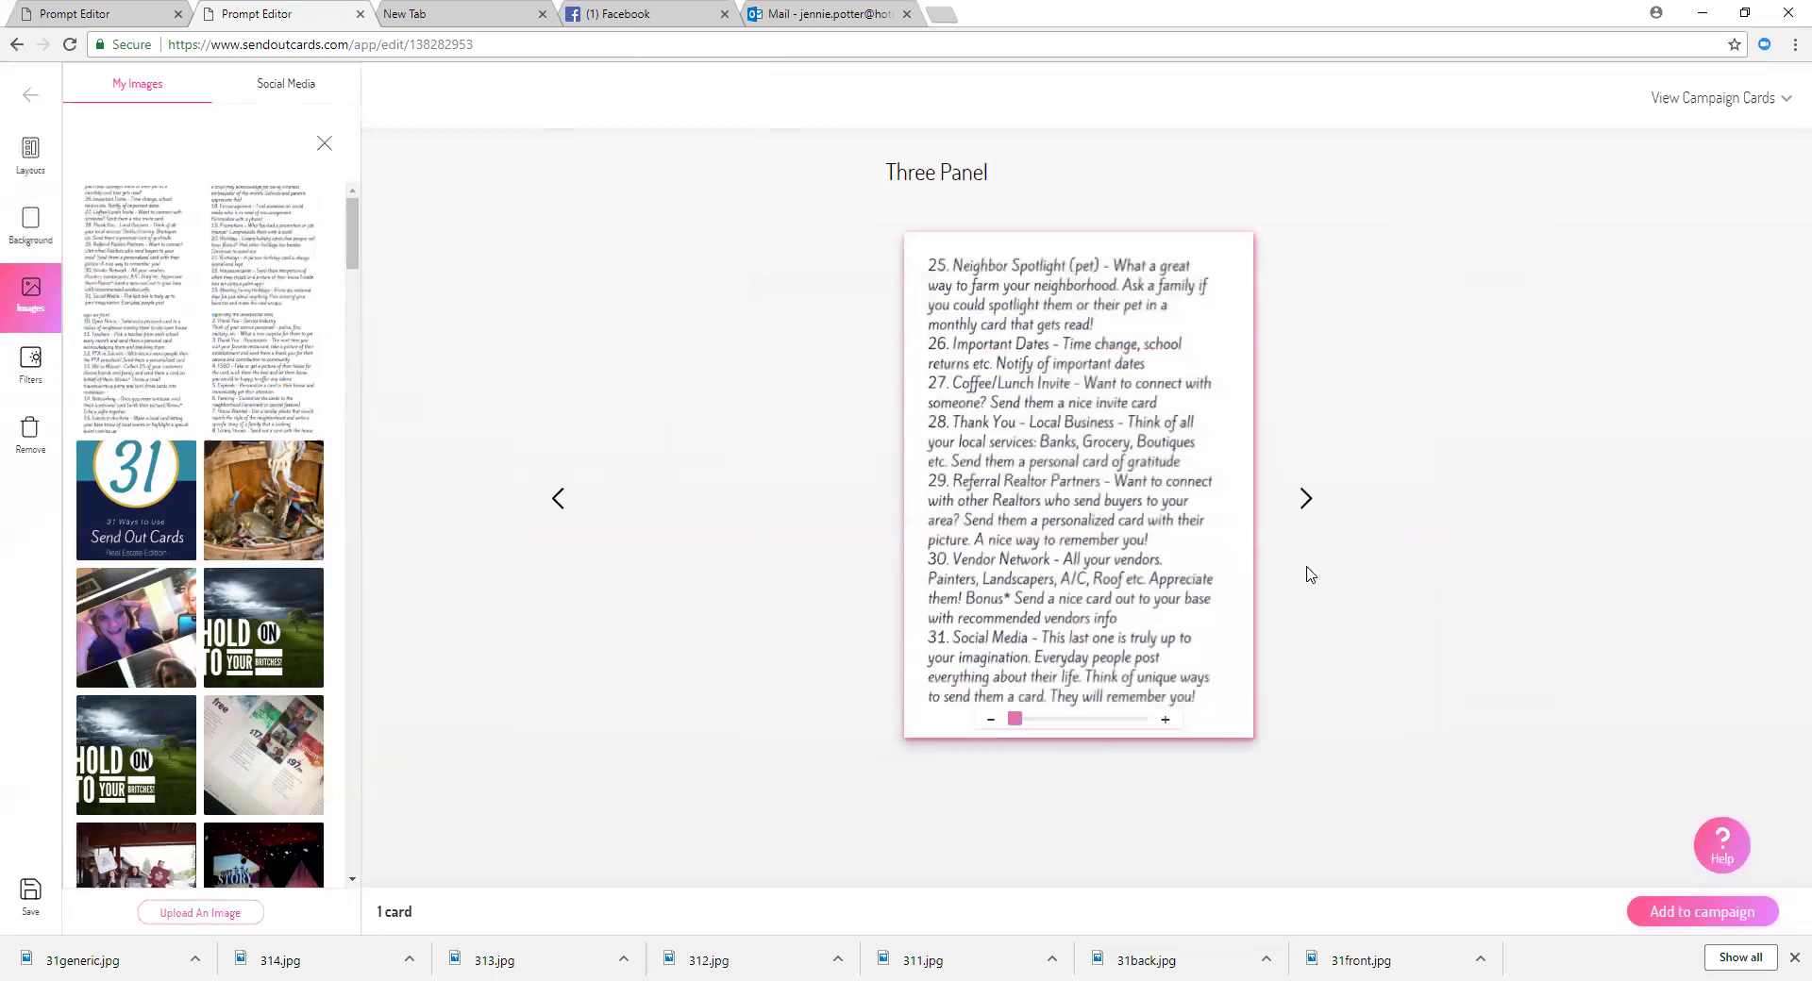
{"action": "left_click", "coordinate": [1308, 500]}
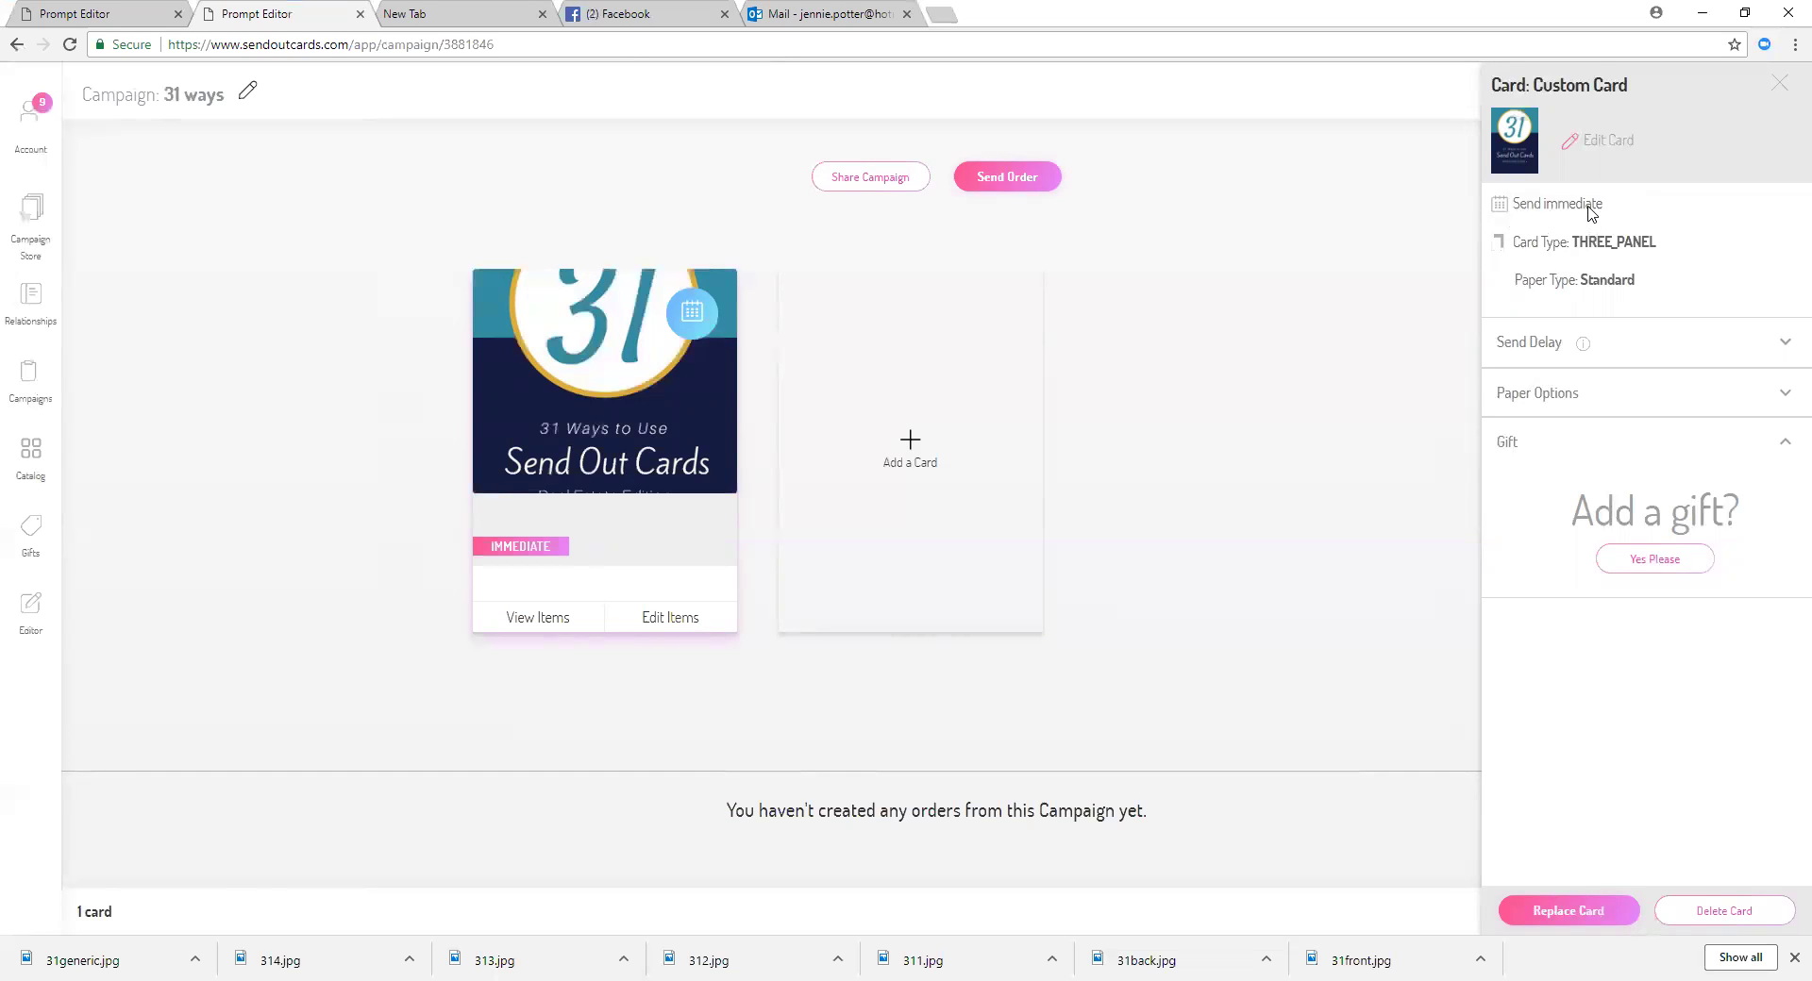
Step: Expand the card's send-timing options, leaving it at Send Immediately
{"action": "left_click", "coordinate": [1501, 215]}
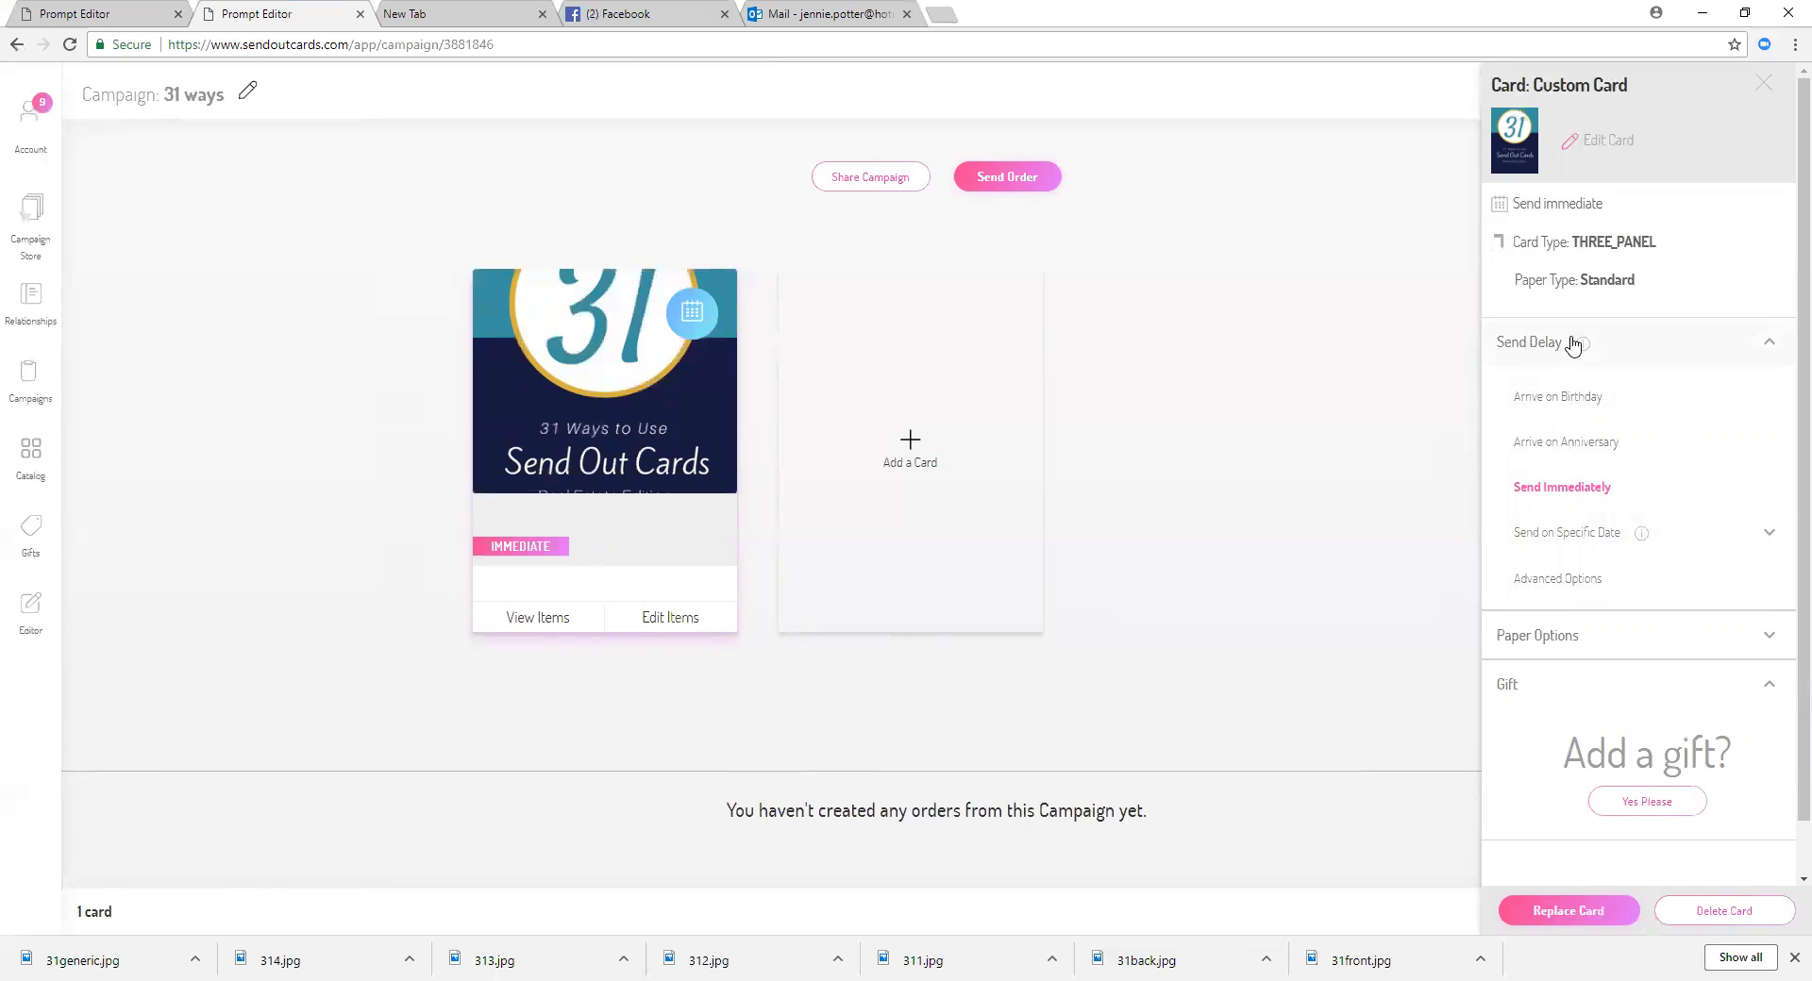
Step: Confirm the card uses Standard paper, then open the catalog to add a second card
{"action": "mouse_move", "coordinate": [1573, 346]}
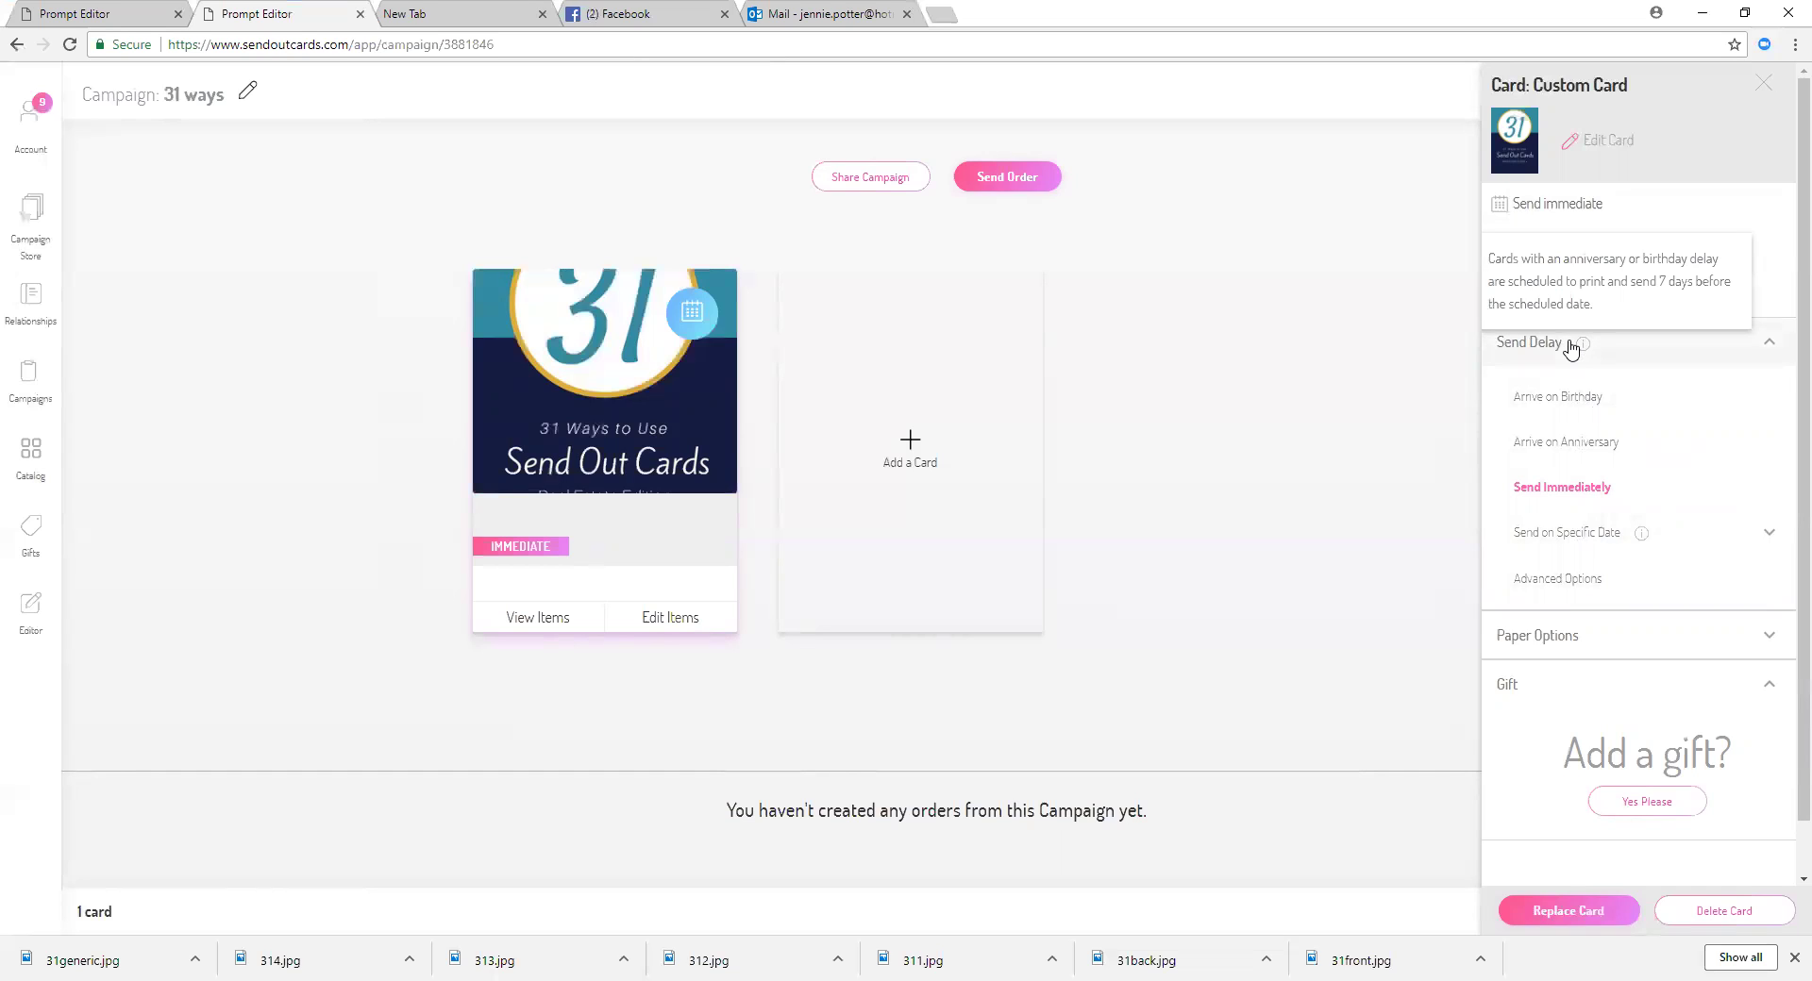
{"action": "left_click", "coordinate": [1543, 637]}
{"action": "scroll", "coordinate": [1545, 641], "scroll_direction": "down", "scroll_amount": 1}
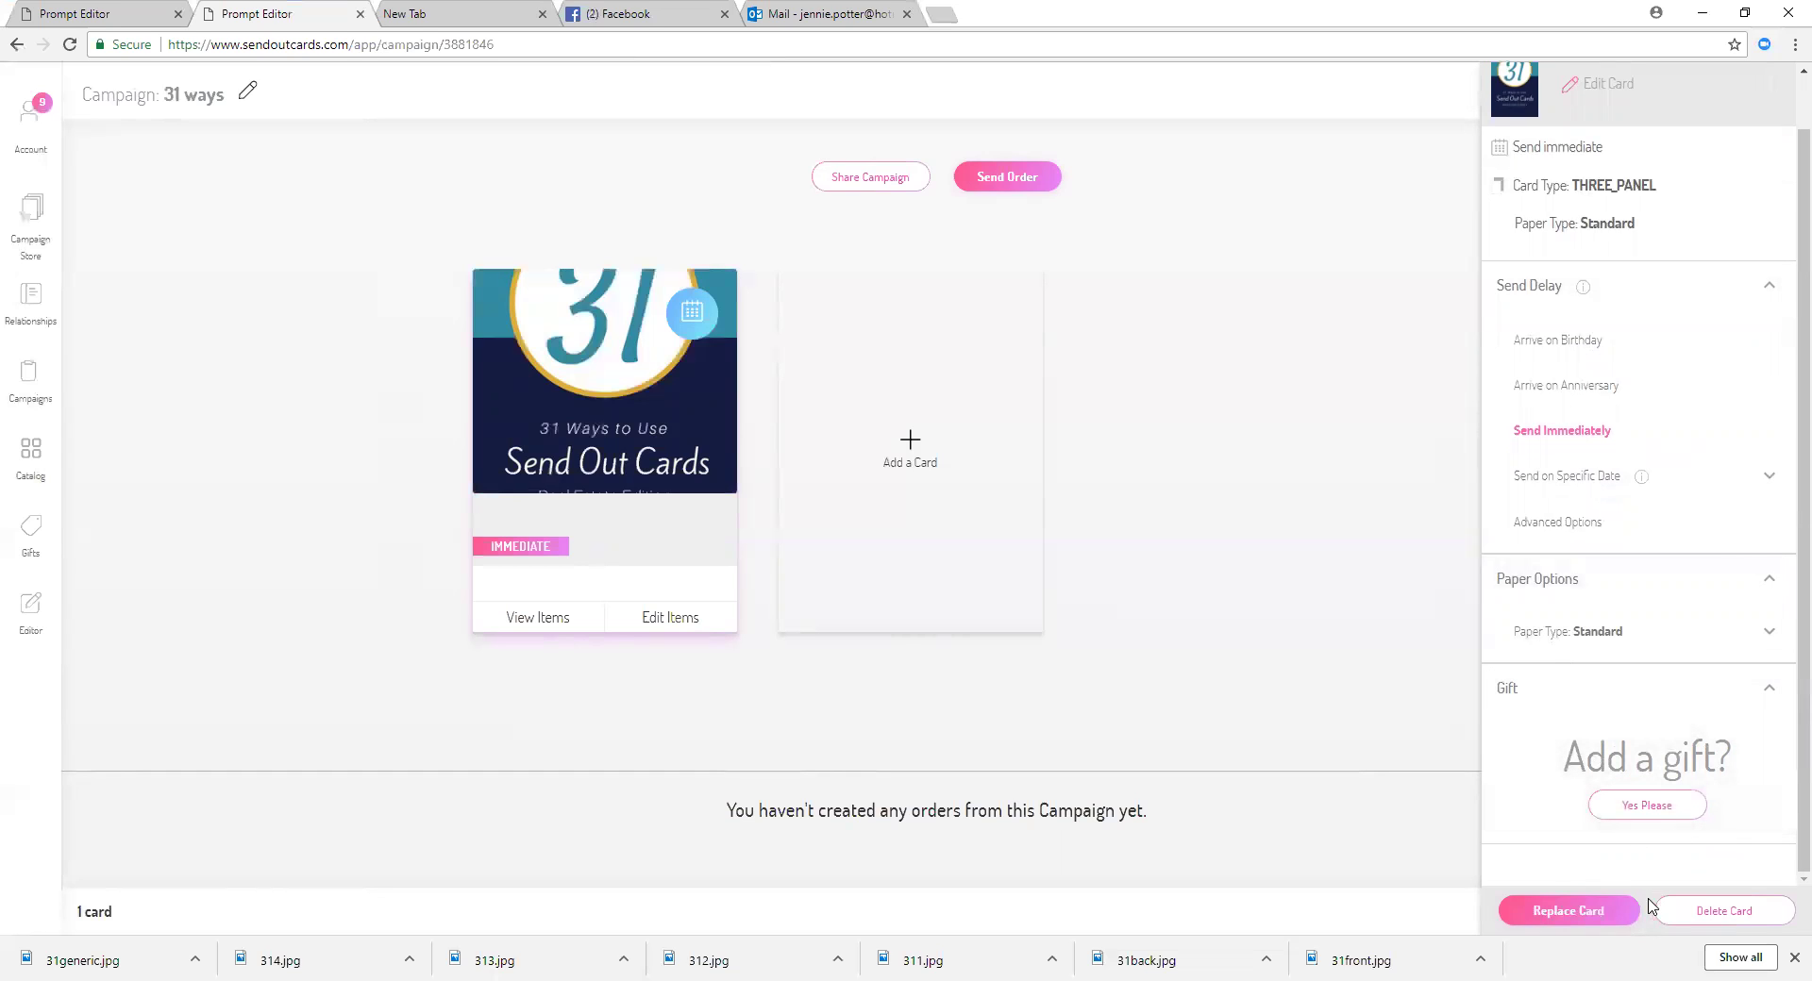
{"action": "left_click", "coordinate": [1599, 913]}
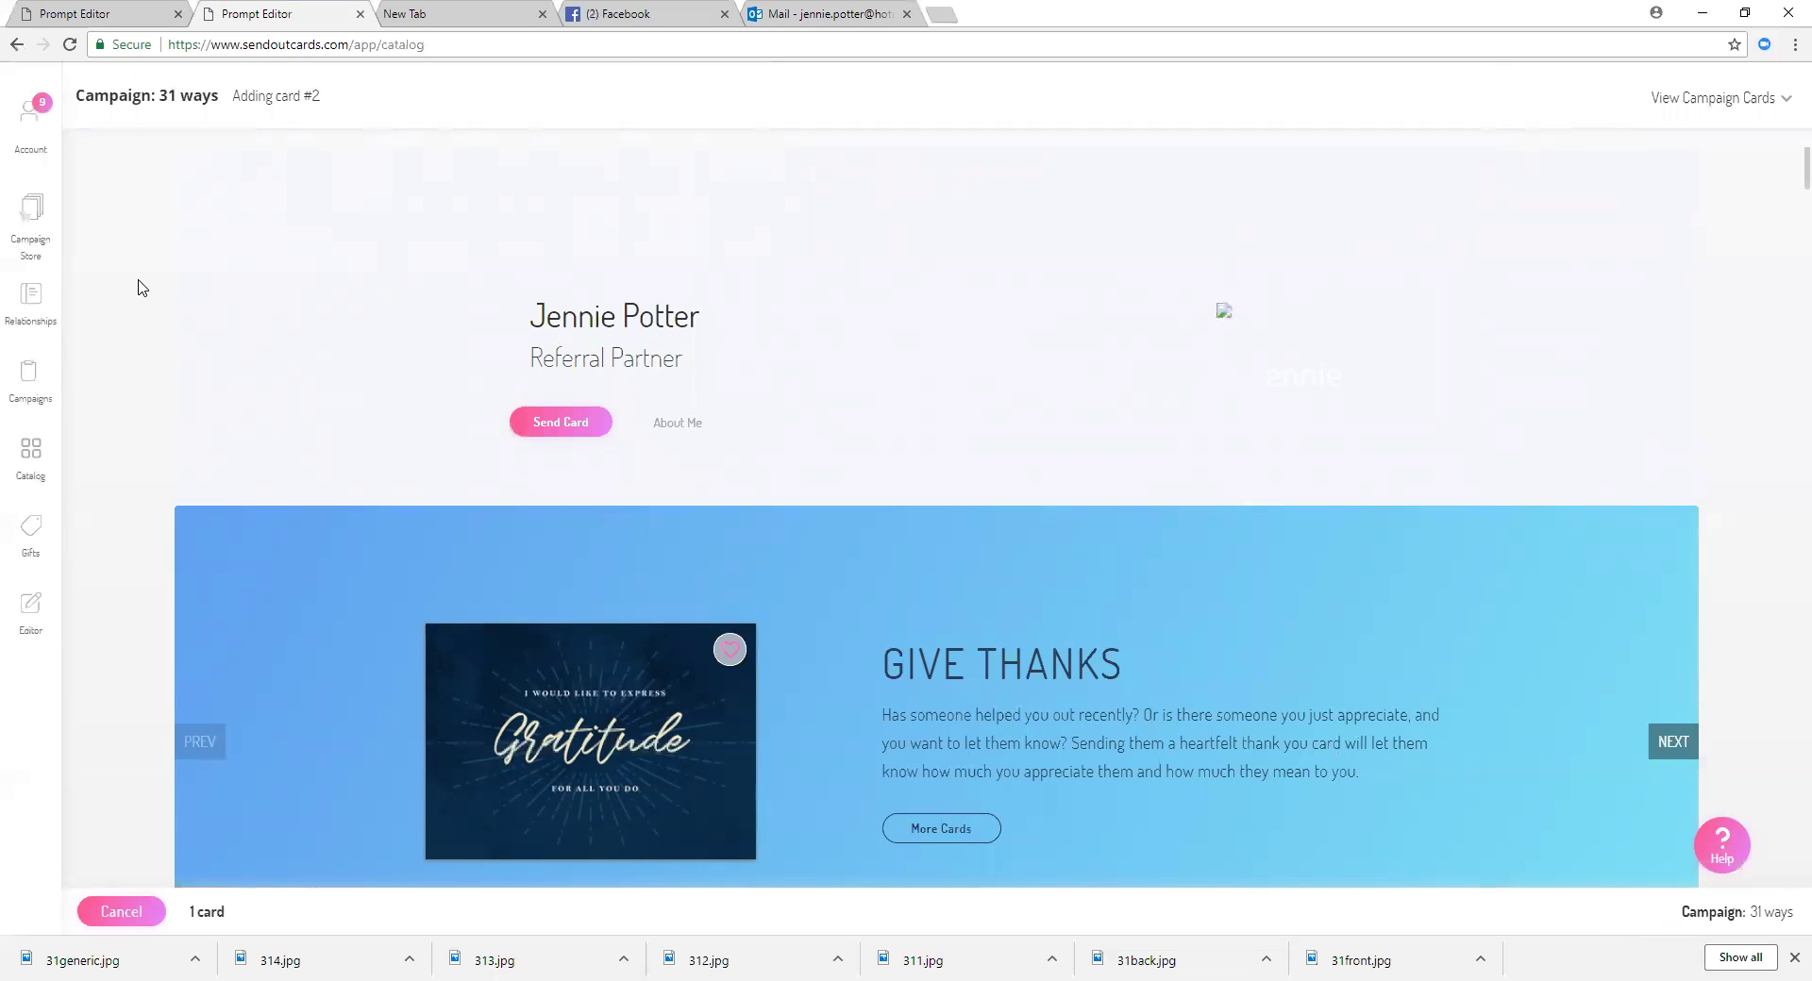
Step: Search Relationships for the recipient by name and select the matching contact
{"action": "left_click", "coordinate": [38, 308]}
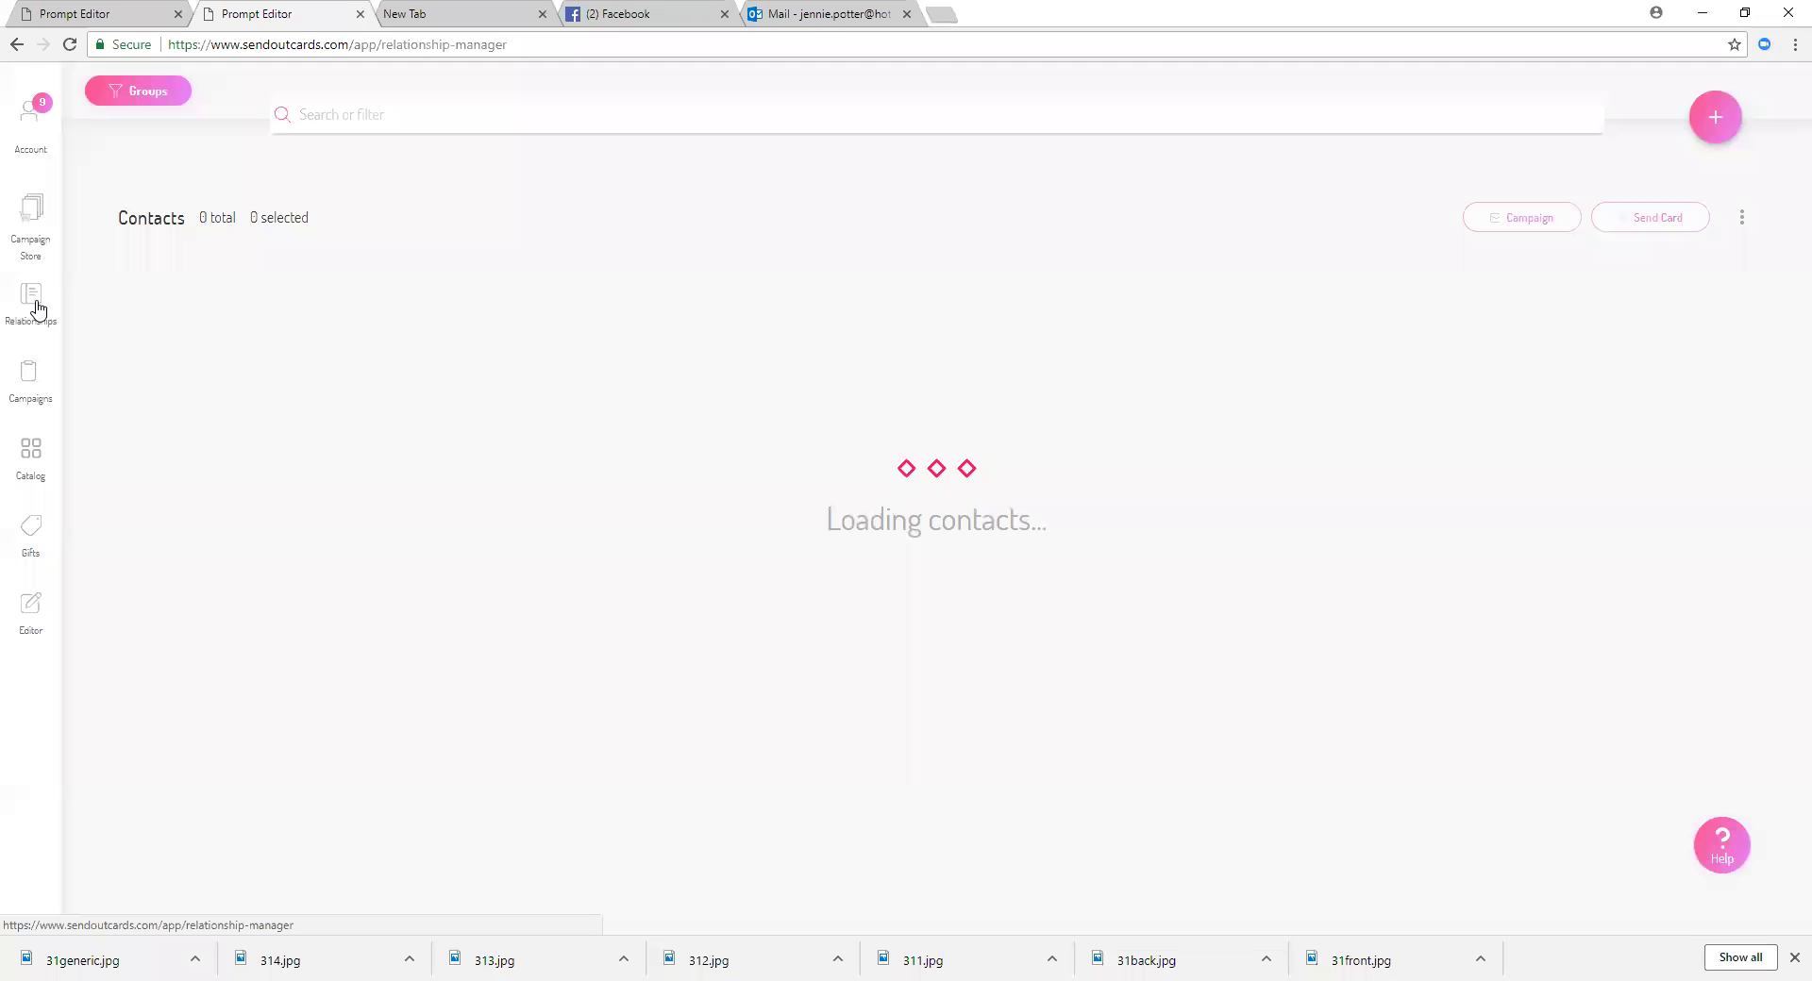
{"action": "left_click", "coordinate": [383, 113]}
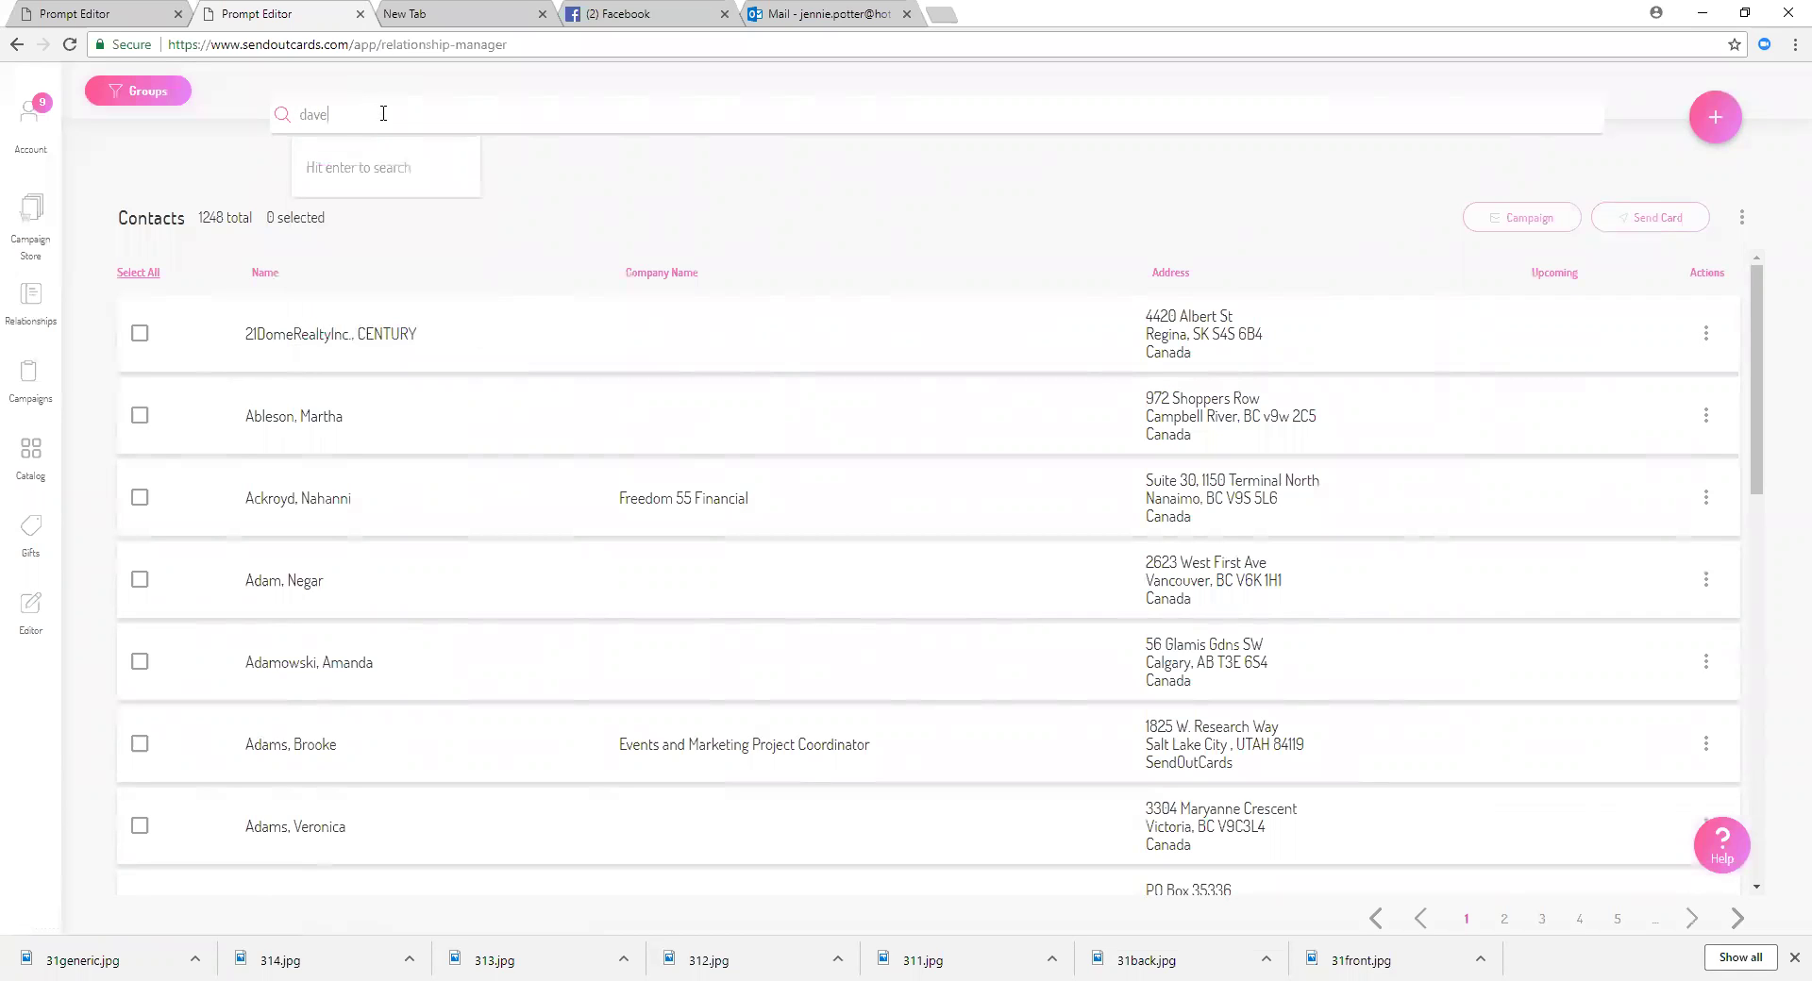
{"action": "key", "text": "Return"}
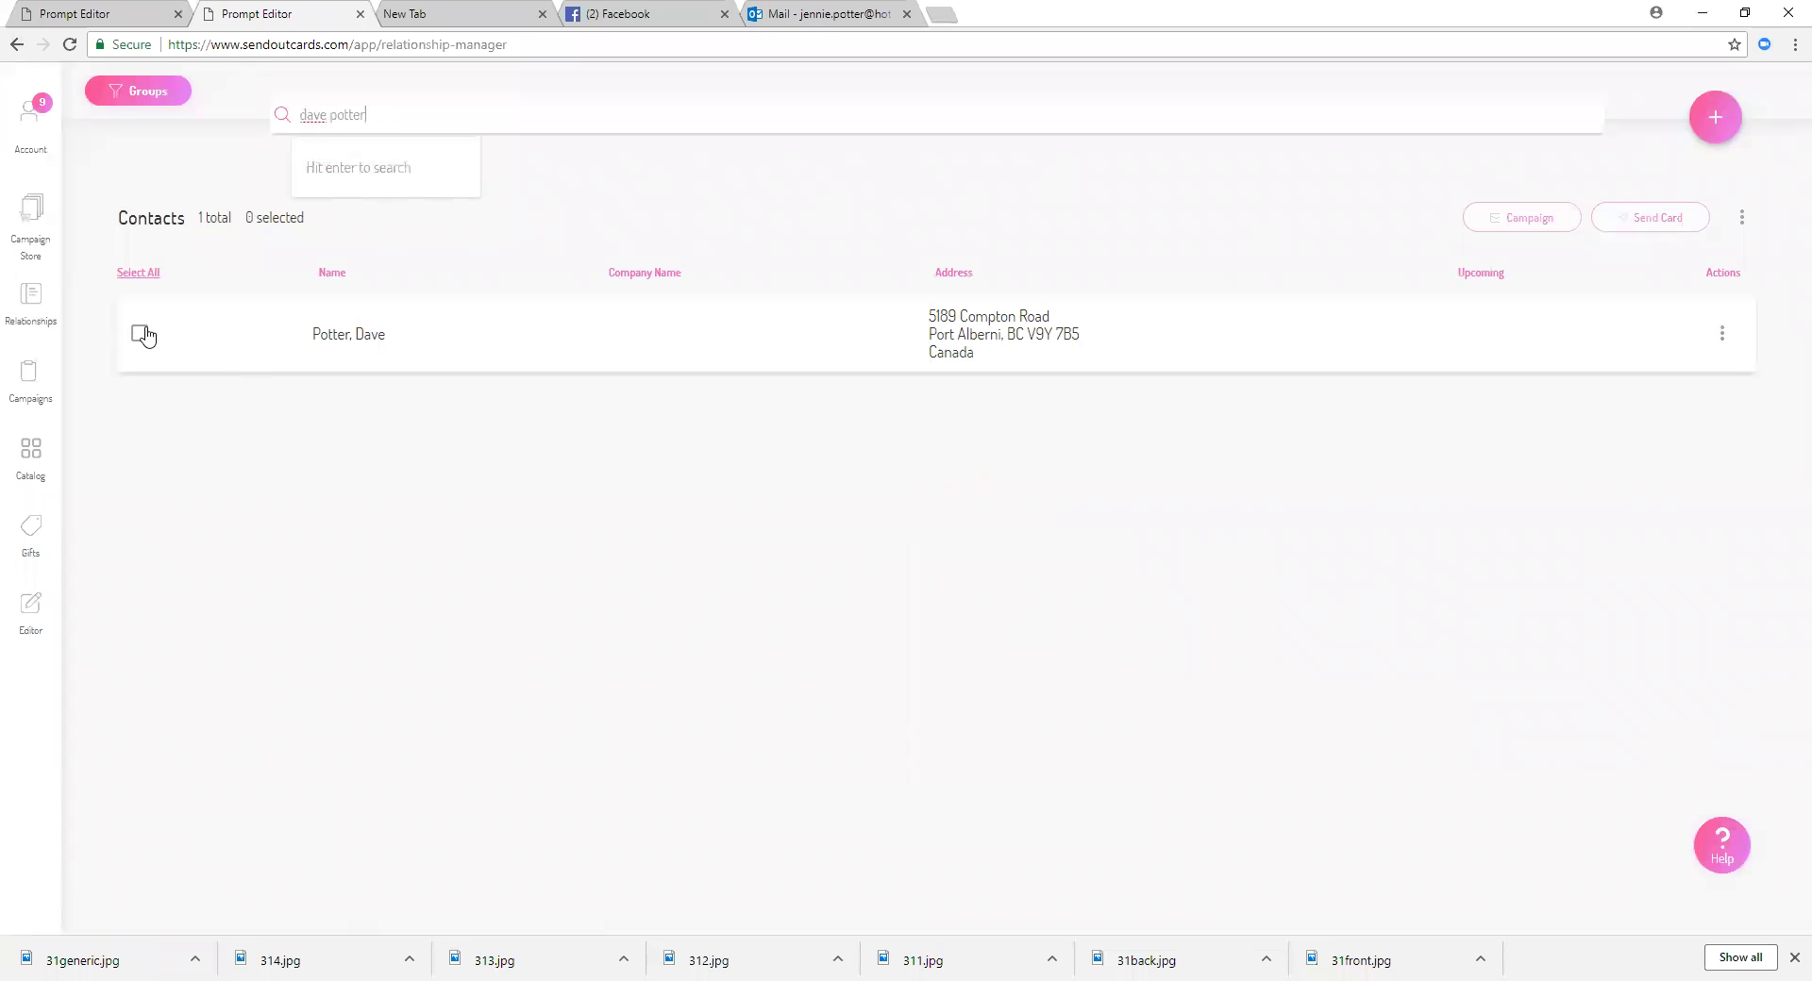
{"action": "left_click", "coordinate": [139, 334]}
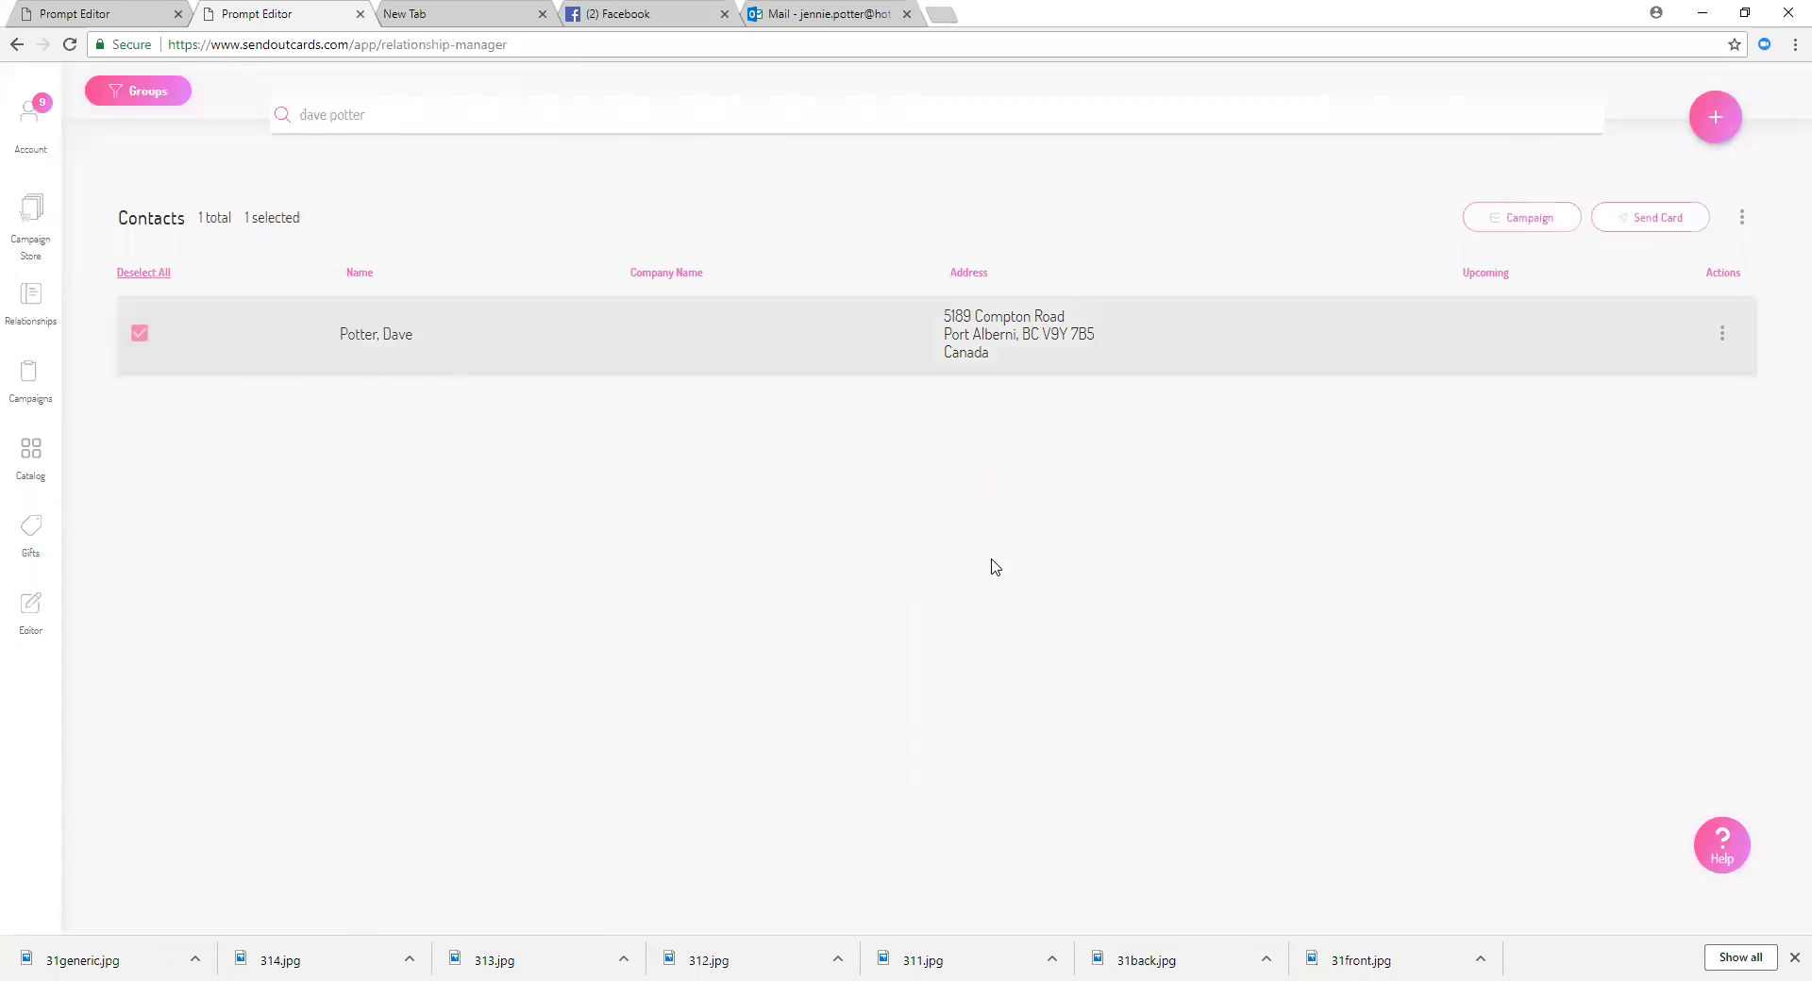
Step: Create an order sending the contact the 31 ways campaign
{"action": "left_click", "coordinate": [1531, 226]}
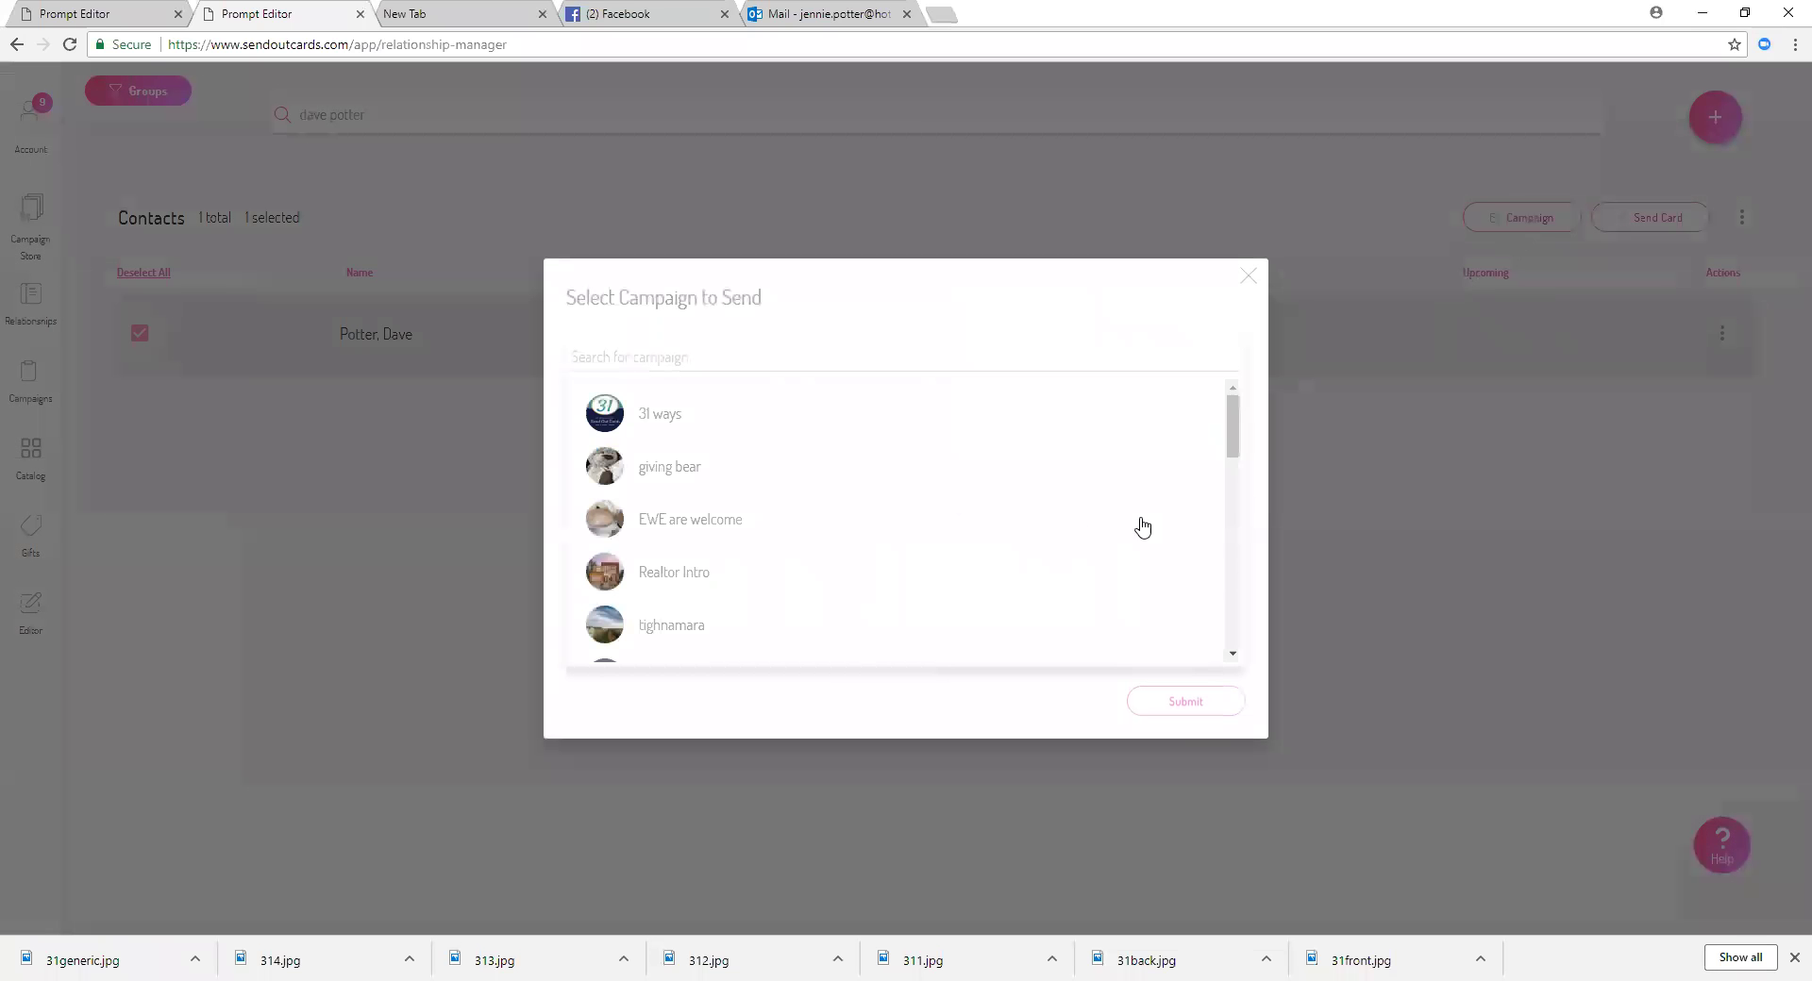
{"action": "left_click", "coordinate": [717, 441]}
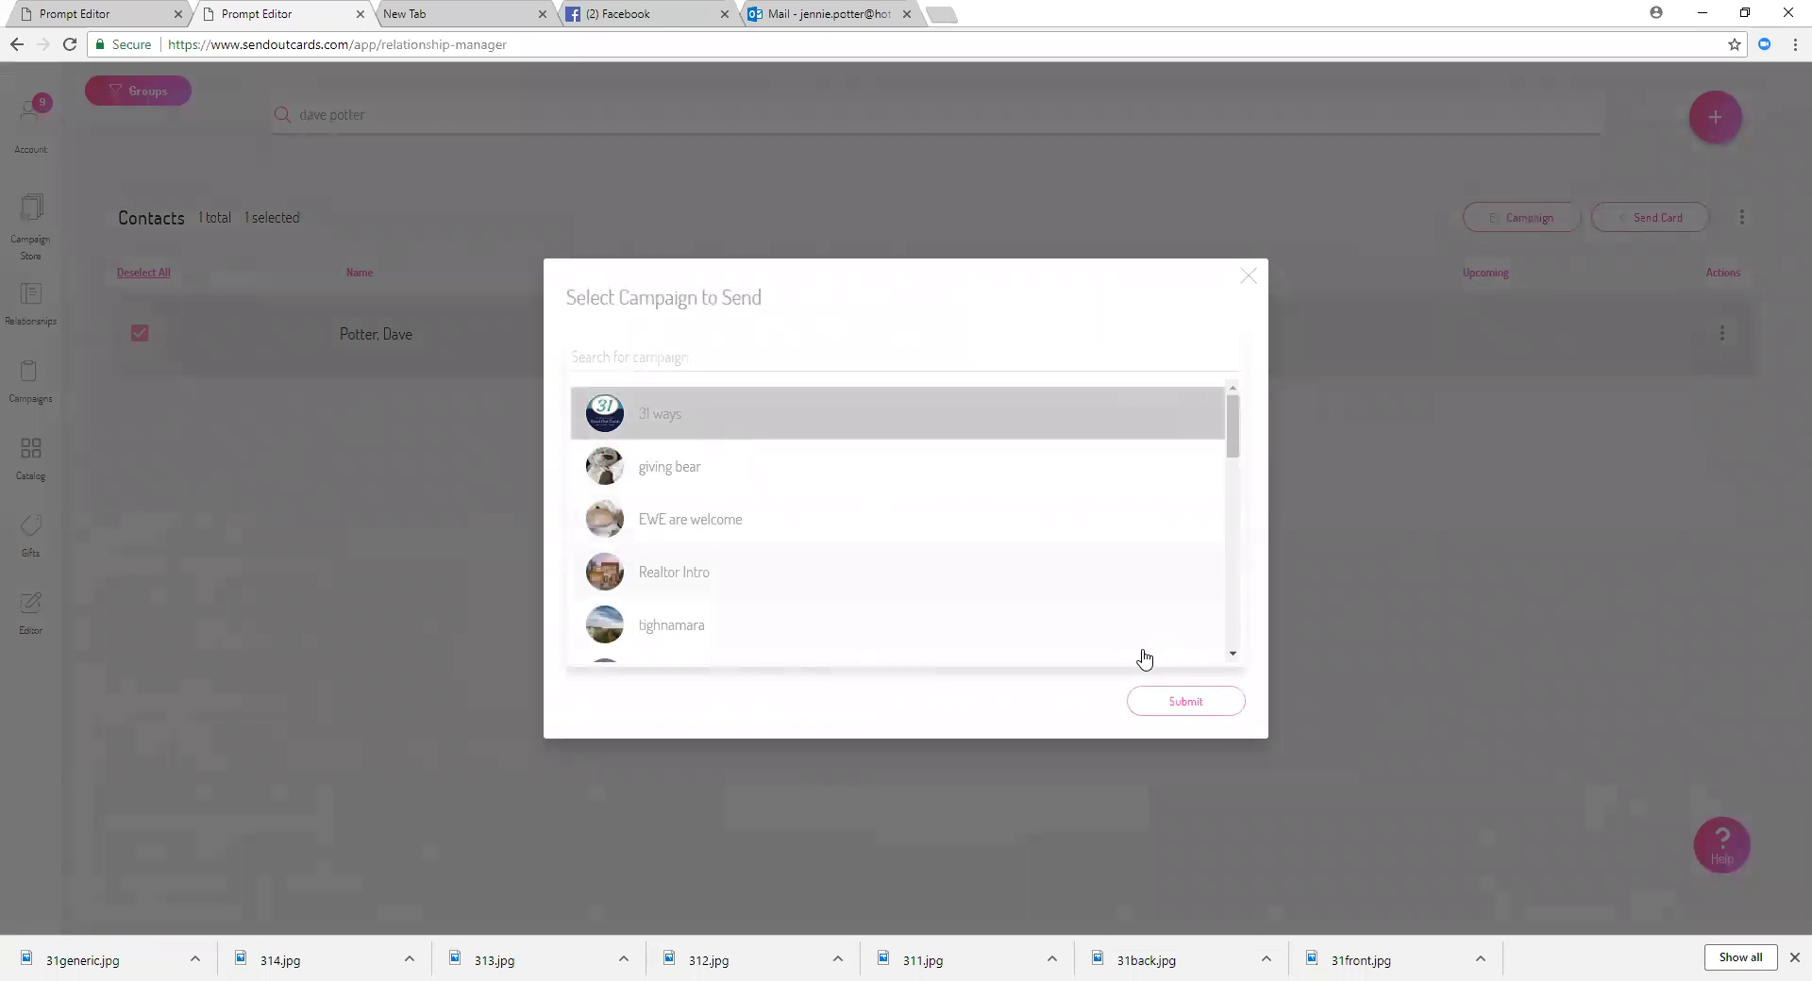
{"action": "left_click", "coordinate": [1174, 716]}
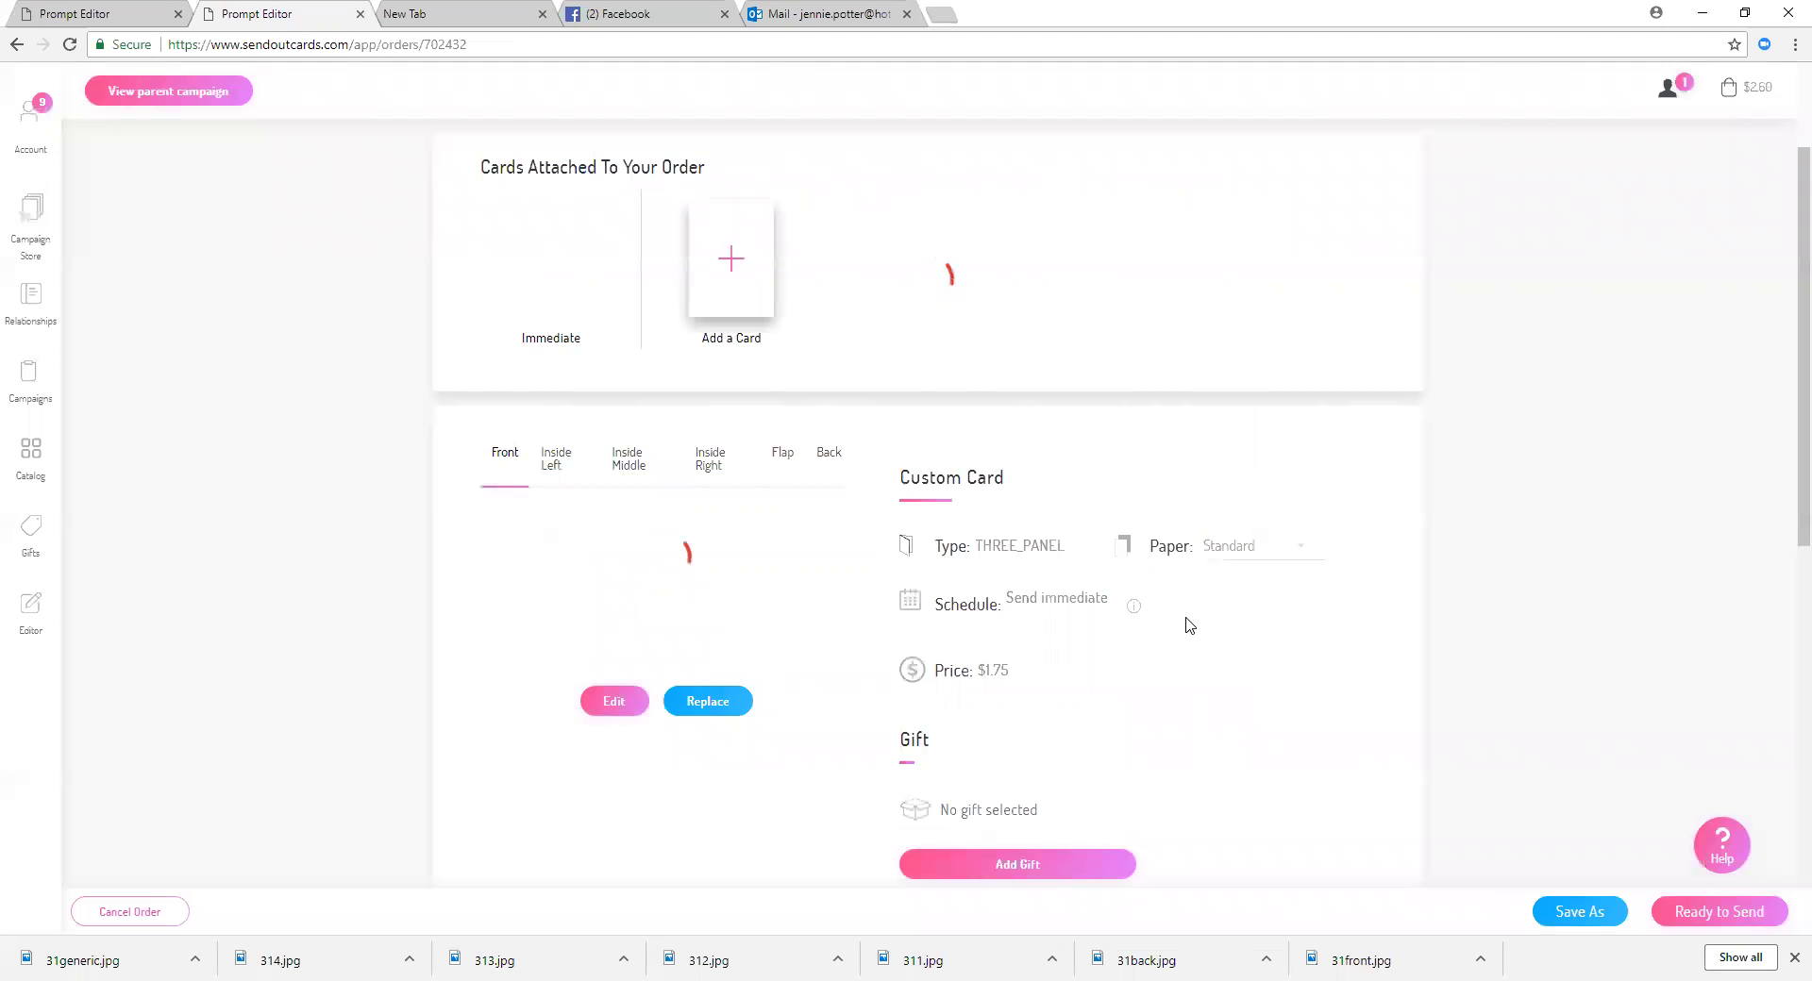
Step: Add the selected contact as the order's recipient and proceed to the $2.60 payment summary
{"action": "scroll", "coordinate": [1189, 625], "scroll_direction": "down", "scroll_amount": 2}
{"action": "scroll", "coordinate": [1189, 626], "scroll_direction": "down", "scroll_amount": 3}
{"action": "scroll", "coordinate": [1186, 626], "scroll_direction": "up", "scroll_amount": 5}
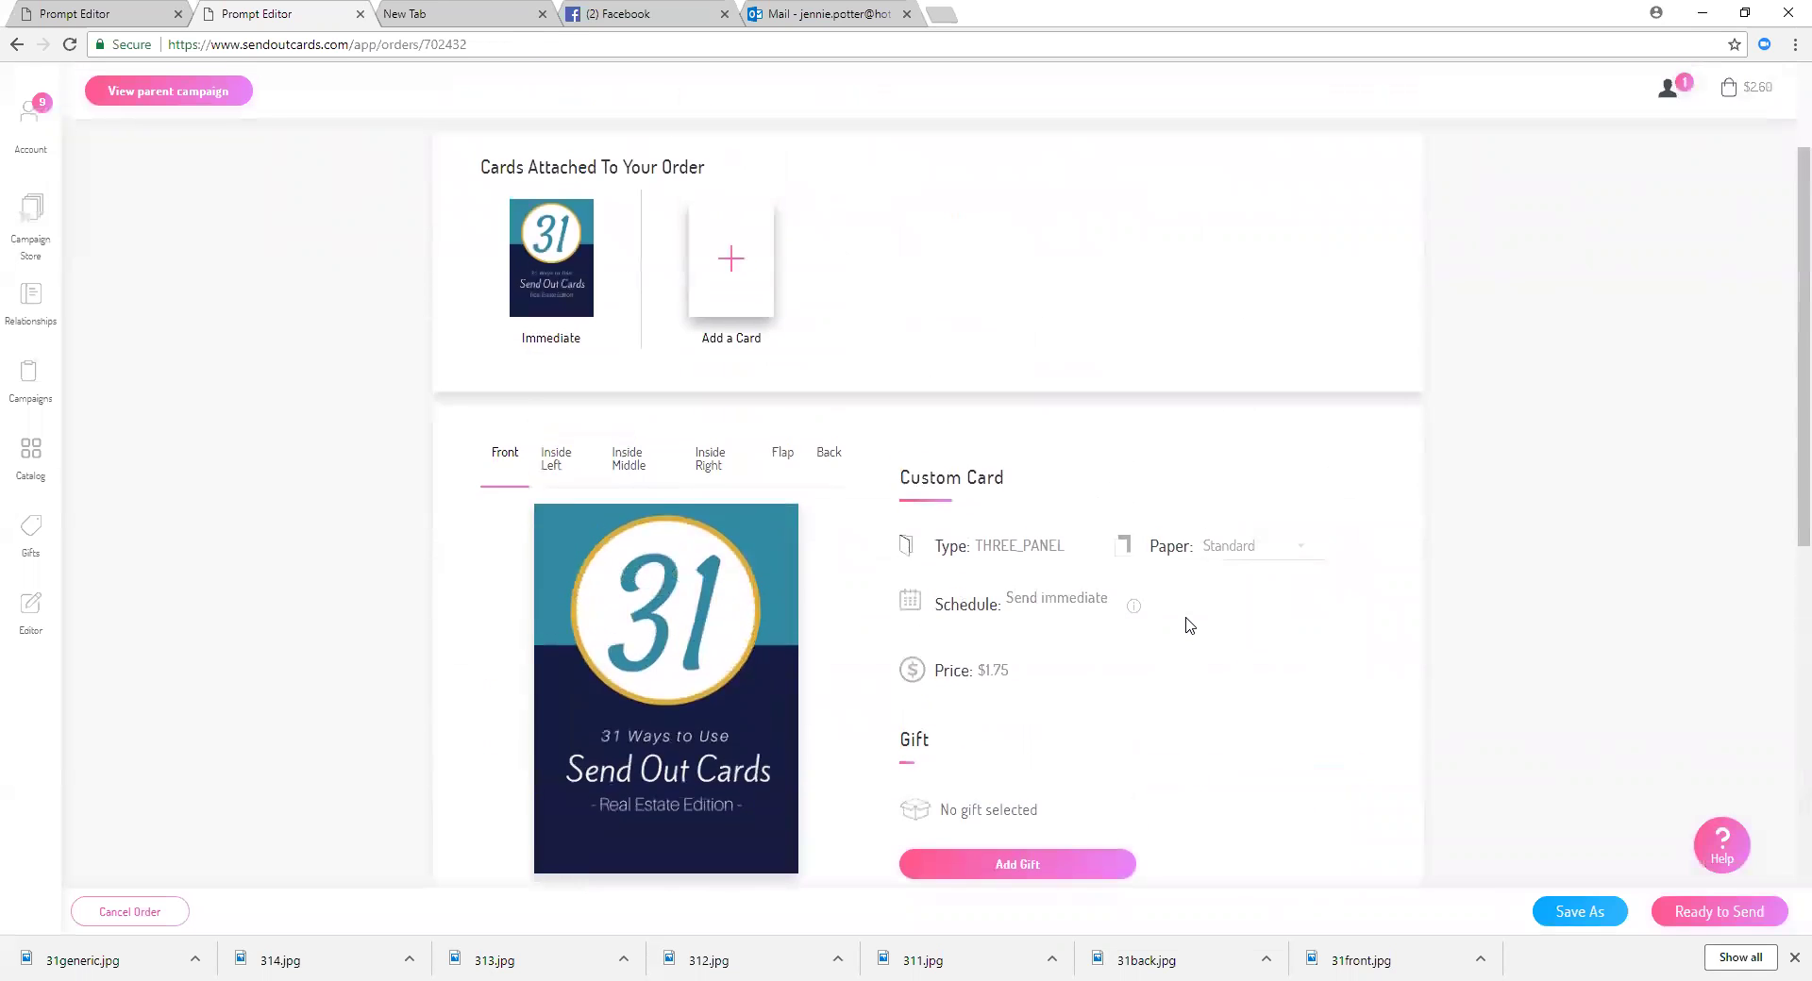
{"action": "scroll", "coordinate": [1188, 622], "scroll_direction": "down", "scroll_amount": 4}
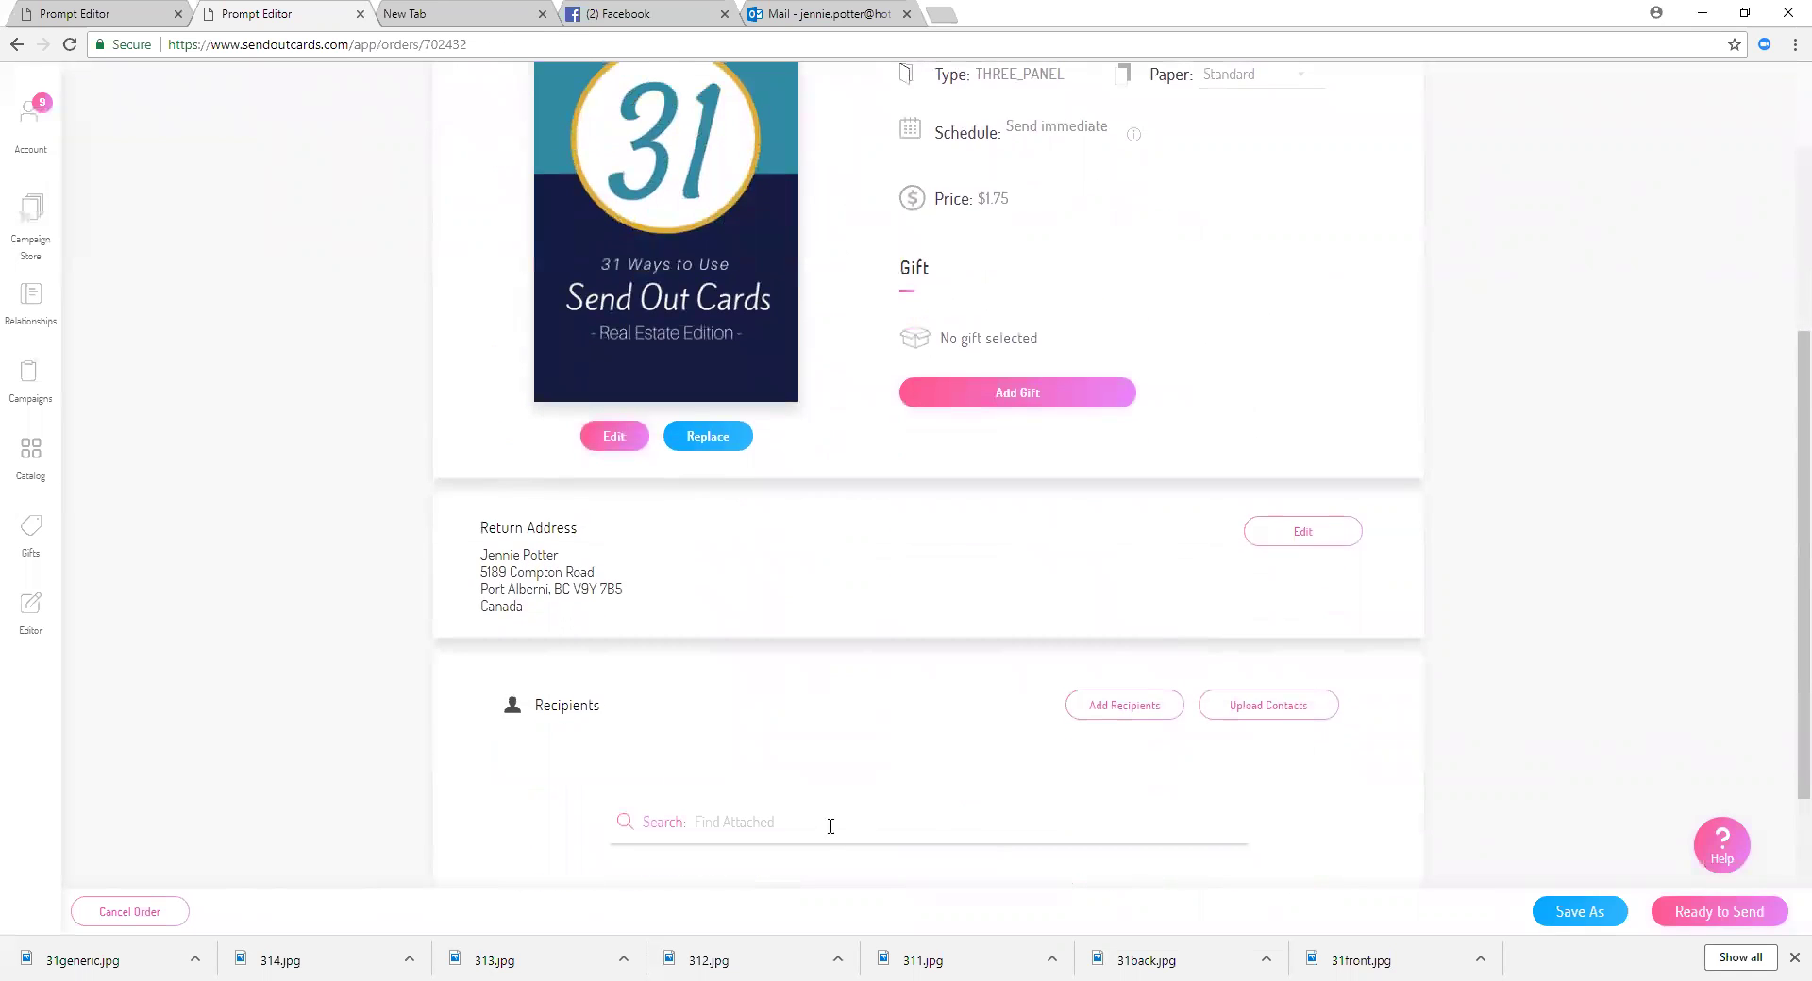
{"action": "left_click", "coordinate": [1108, 712]}
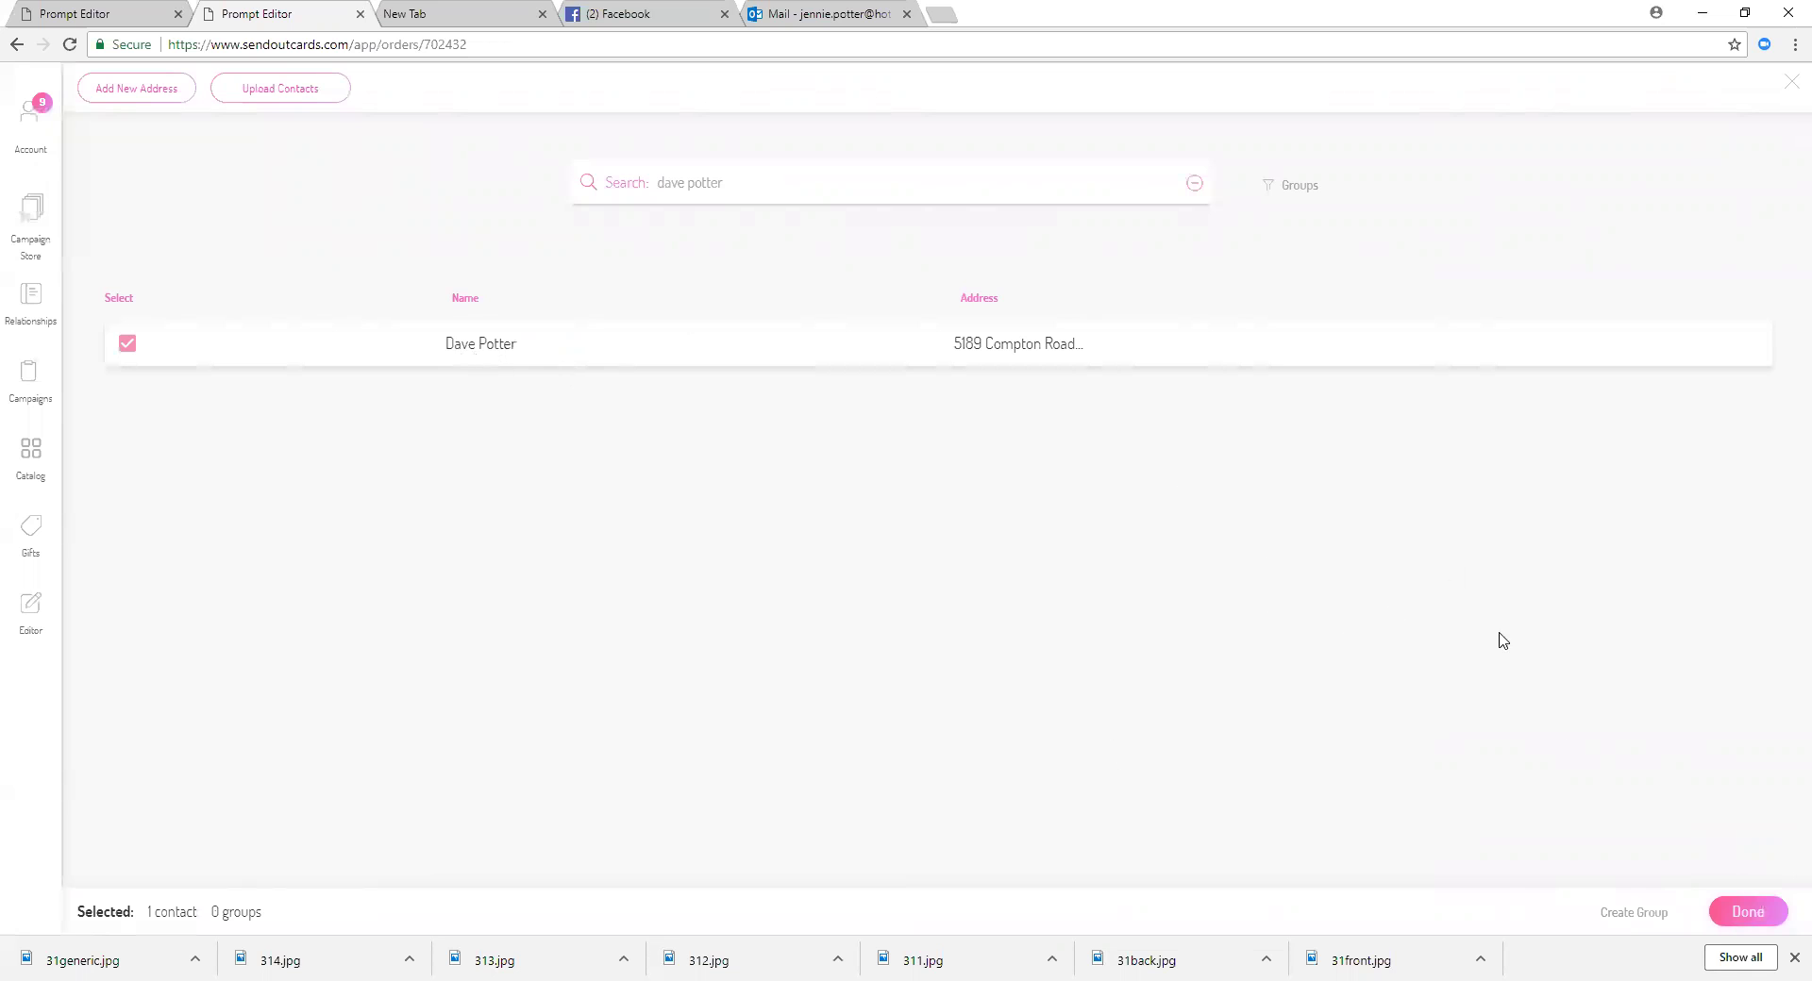
{"action": "left_click", "coordinate": [1757, 911]}
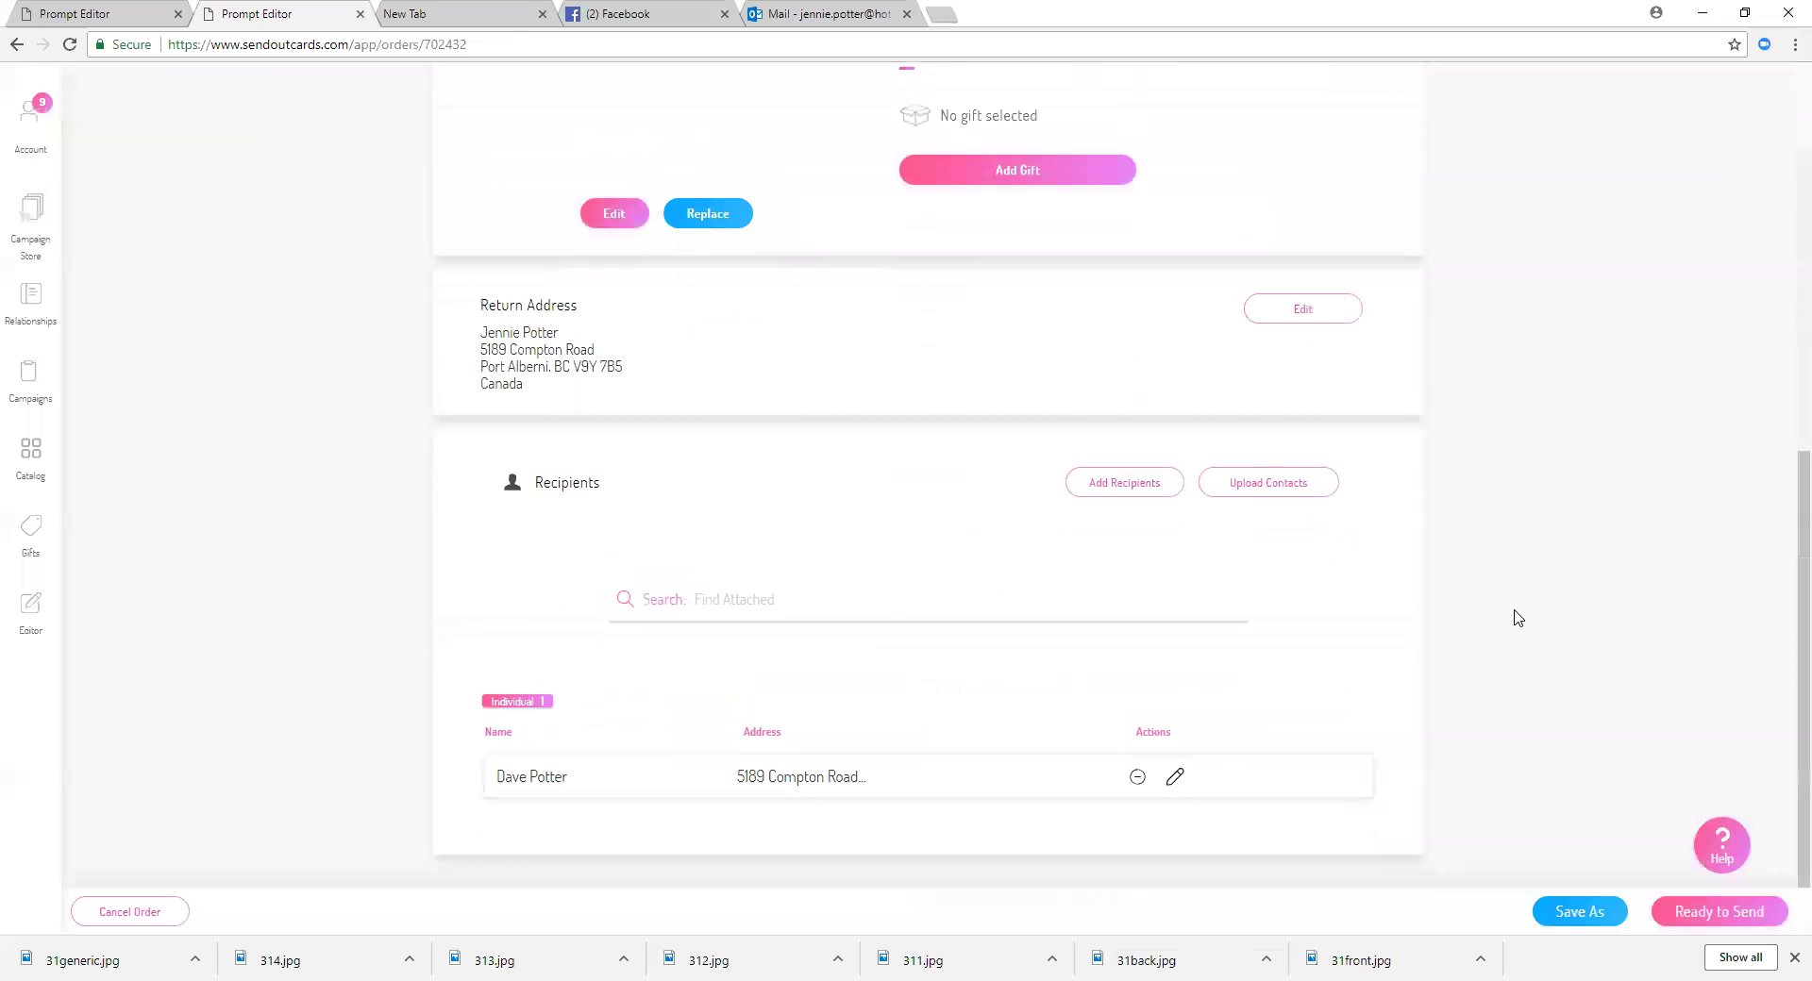
{"action": "left_click", "coordinate": [1716, 919]}
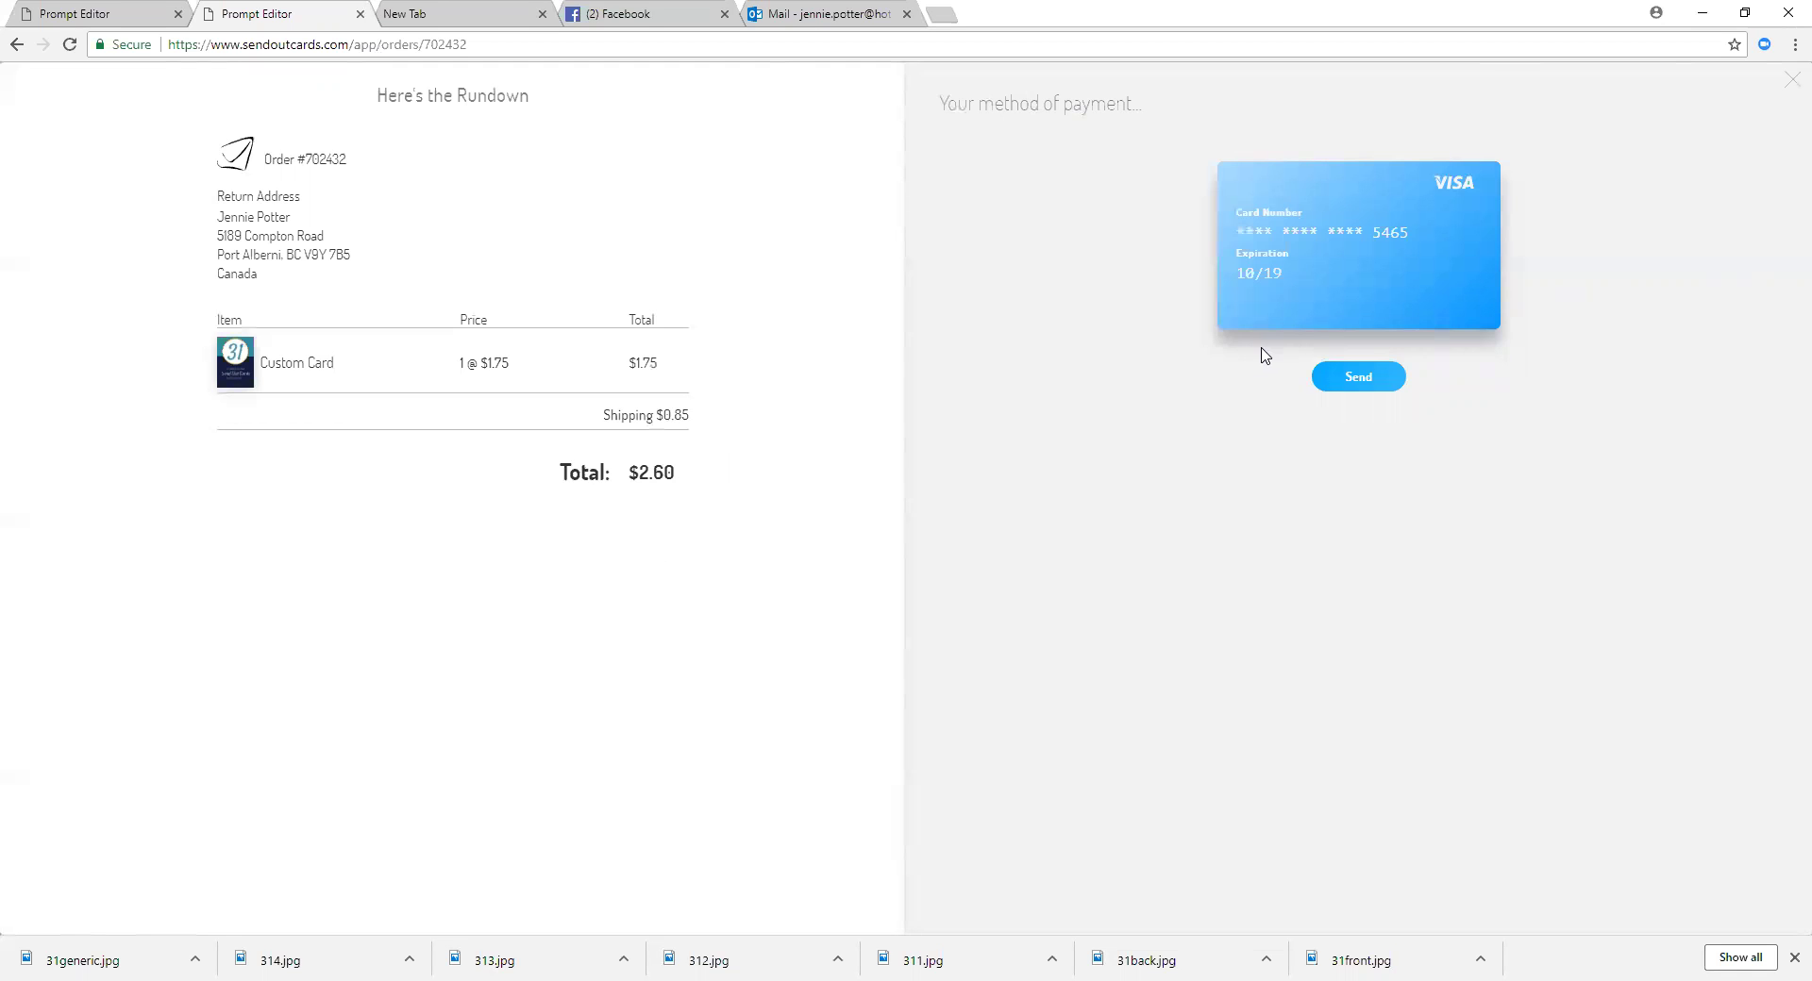
Step: Pay the $2.60 order with the VISA card and send it
{"action": "left_click", "coordinate": [1367, 382]}
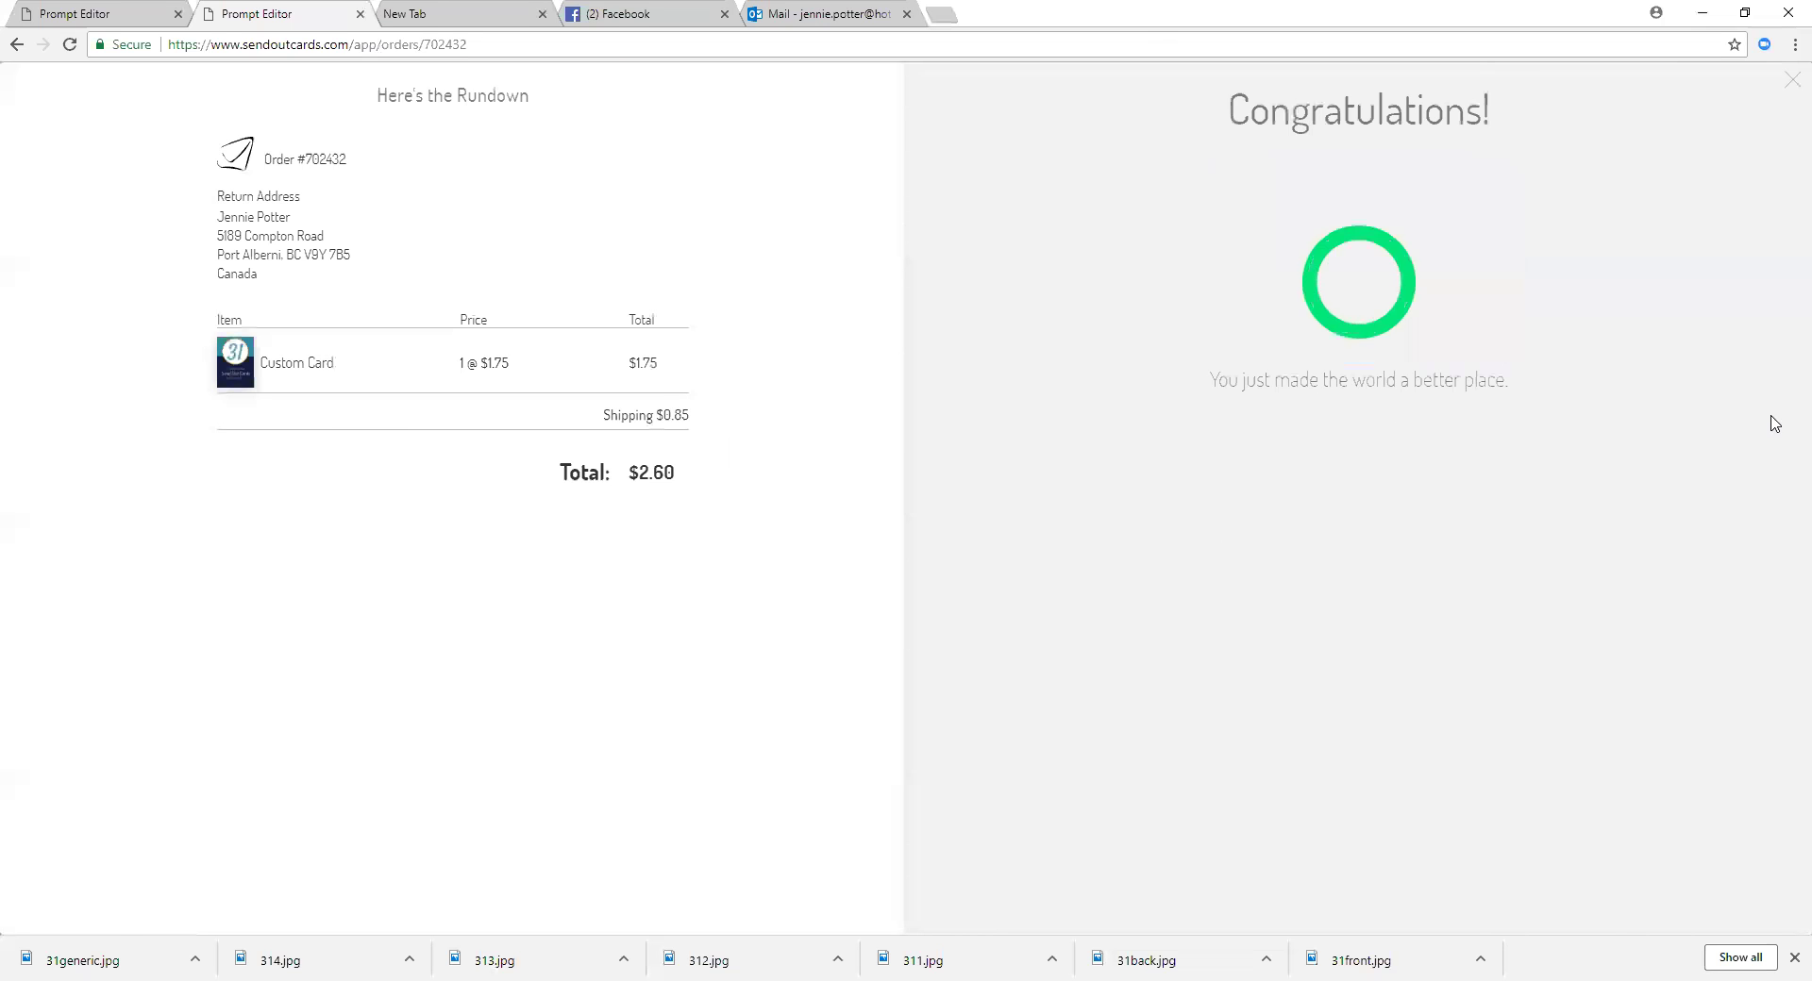